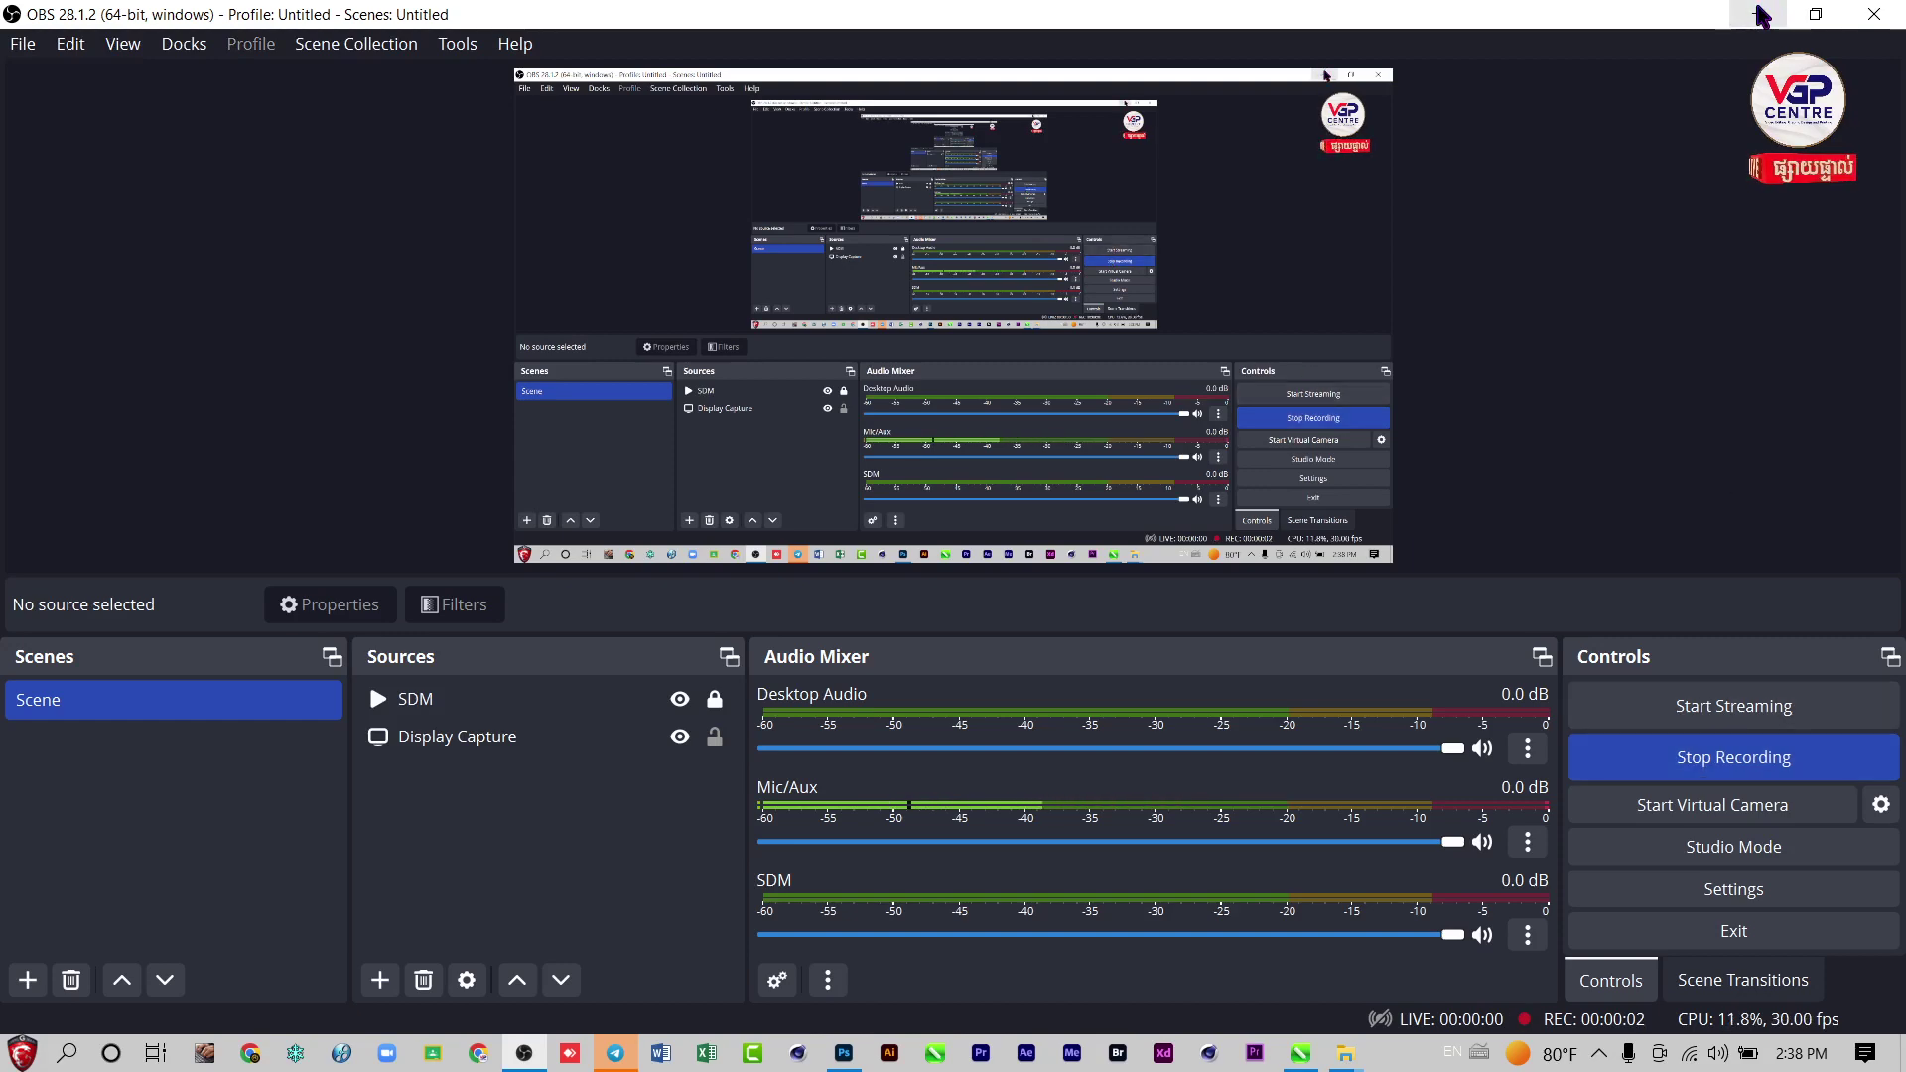
# Step: Minimize OBS Studio so Photoshop with Cover.psd is visible
pyautogui.click(1760, 14)
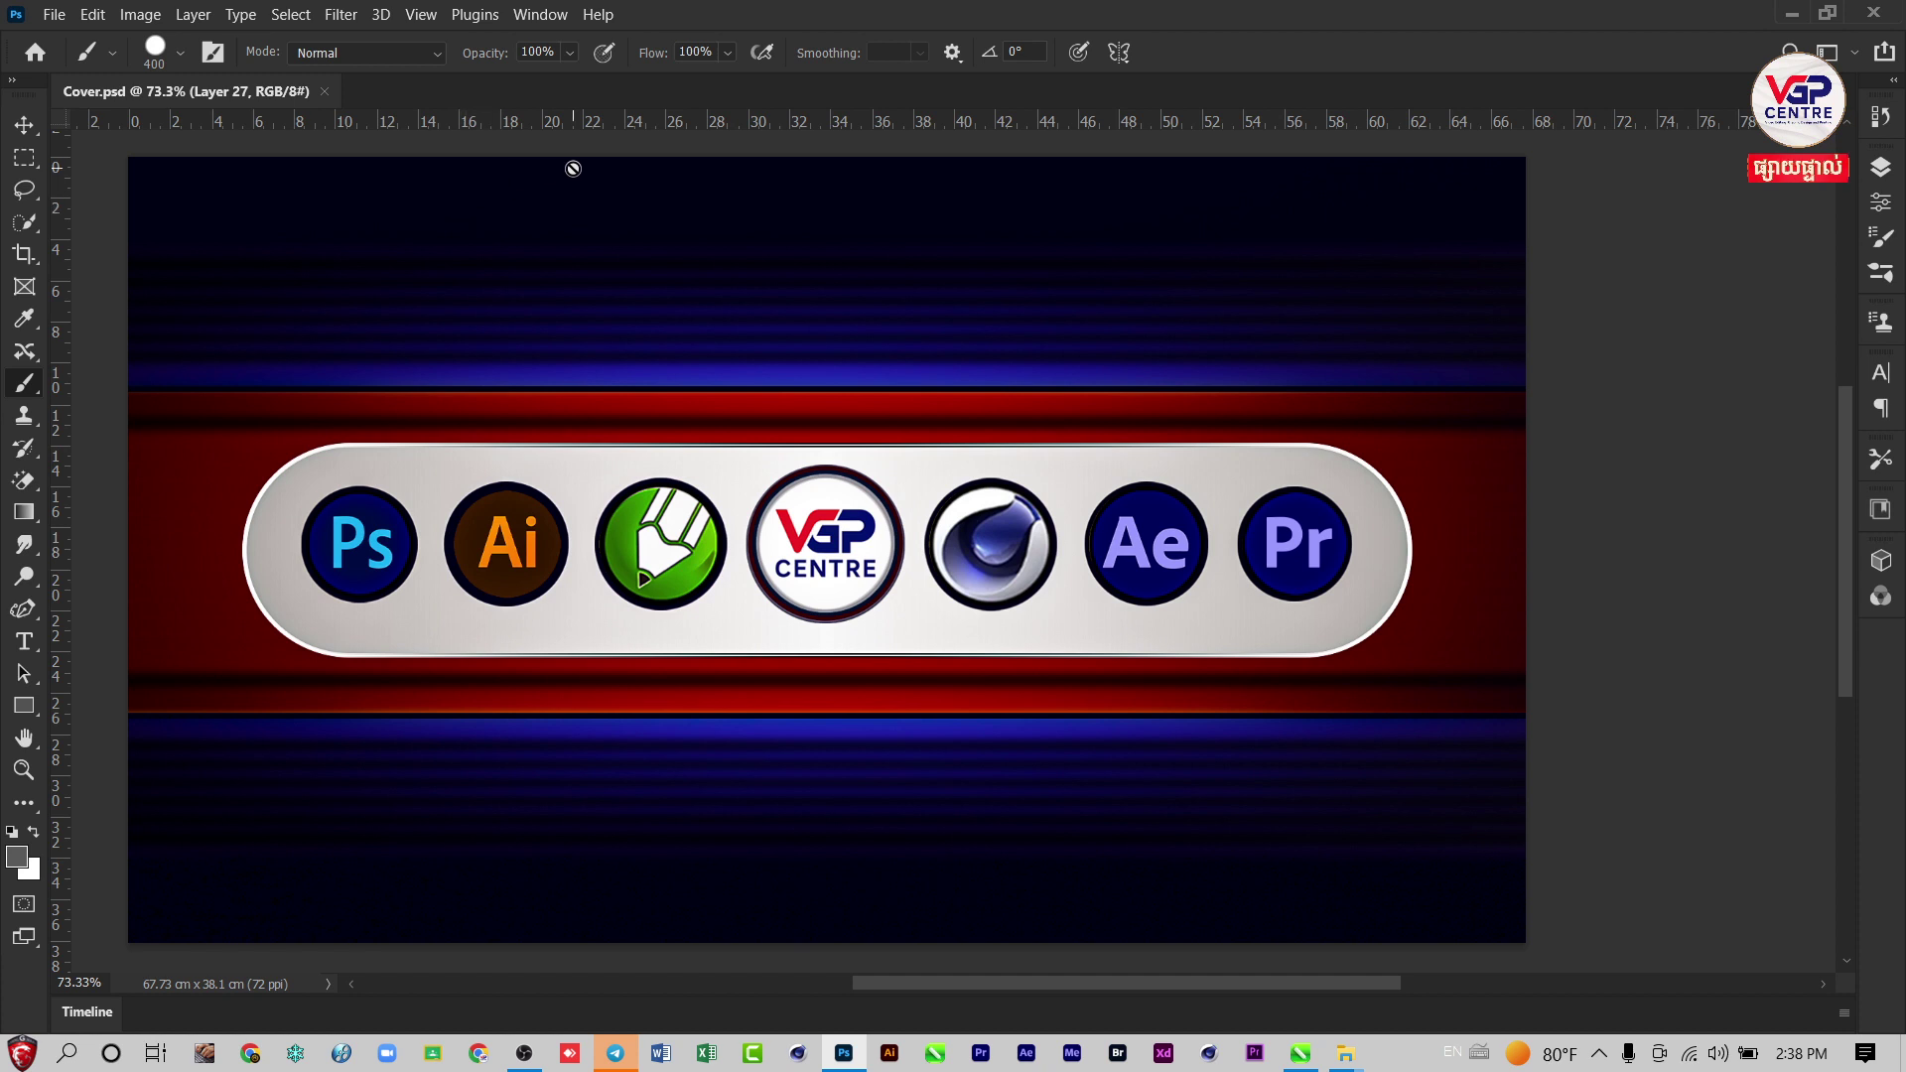
# Step: Open Photoshop's Window menu to list the available panels
pyautogui.click(539, 13)
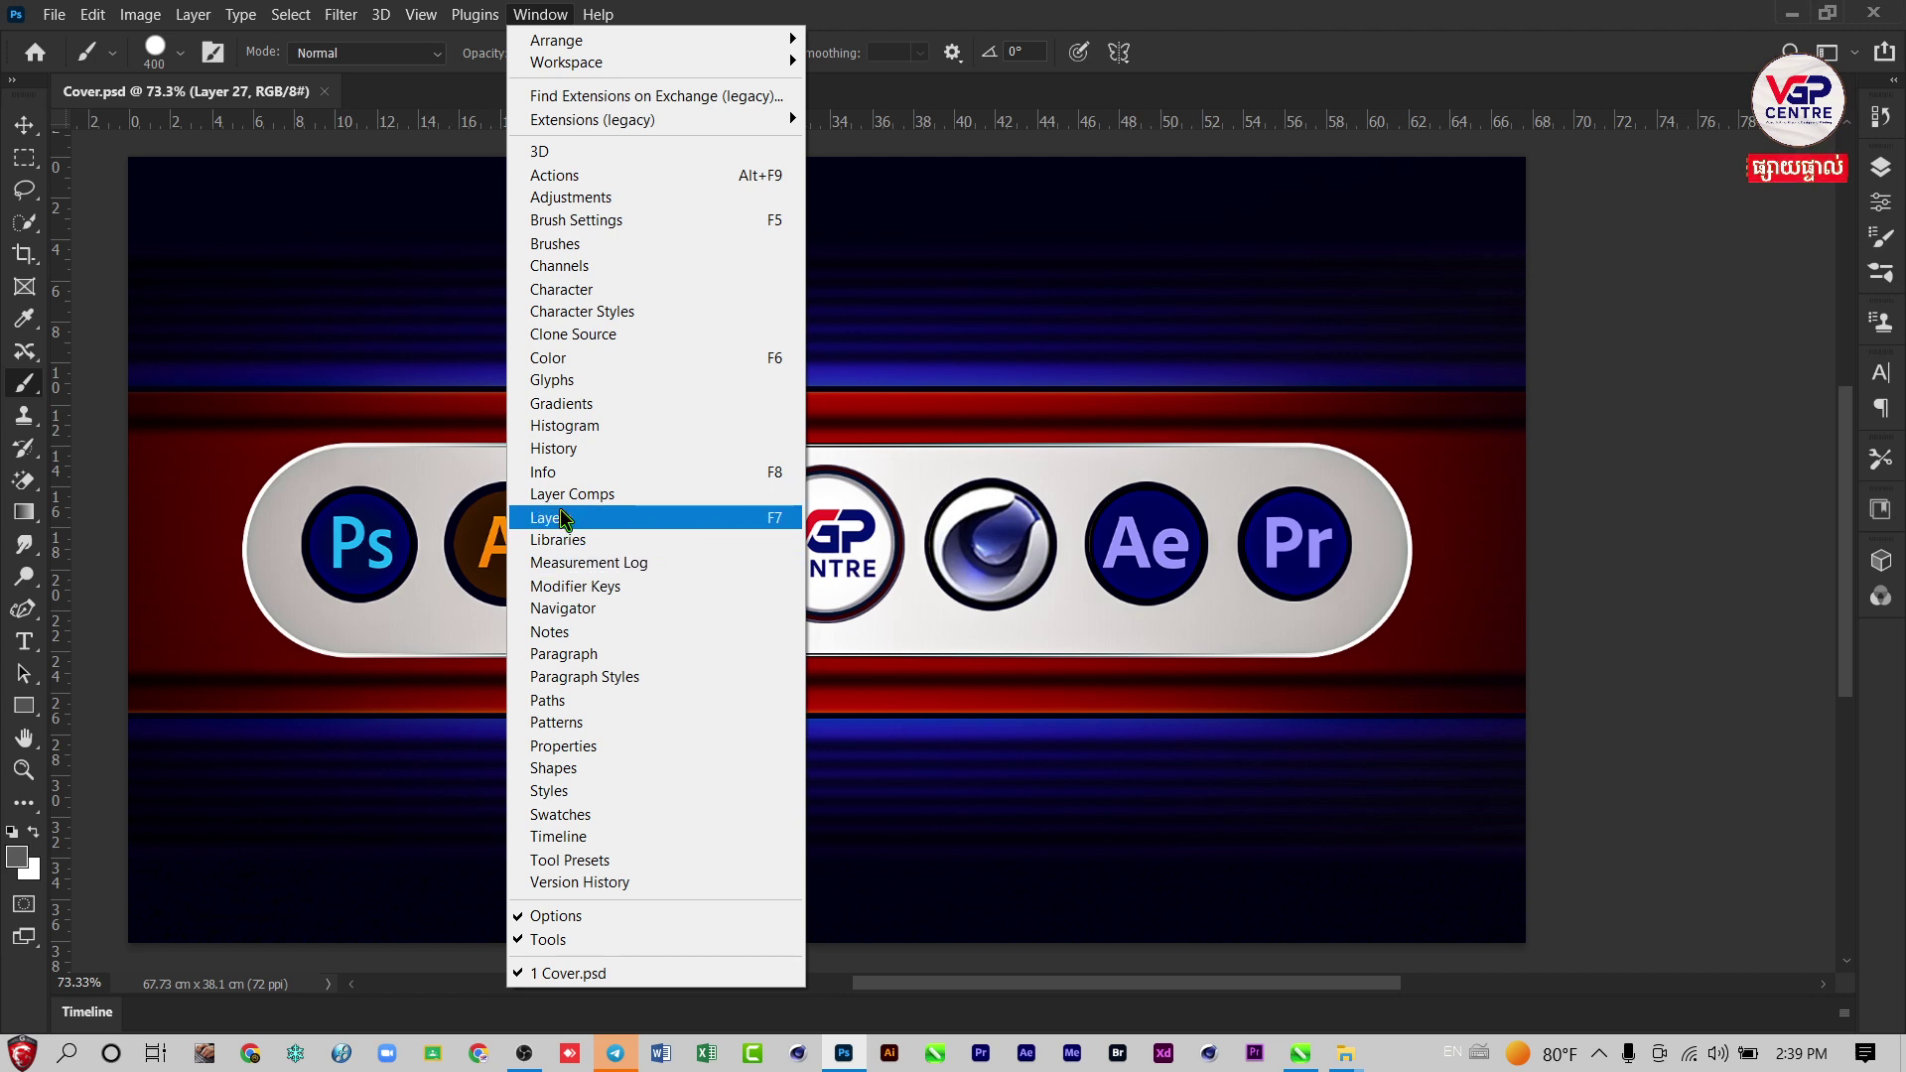
# Step: Show the Brushes panel and restore Legacy Brushes from its flyout menu, confirming with OK
pyautogui.click(559, 245)
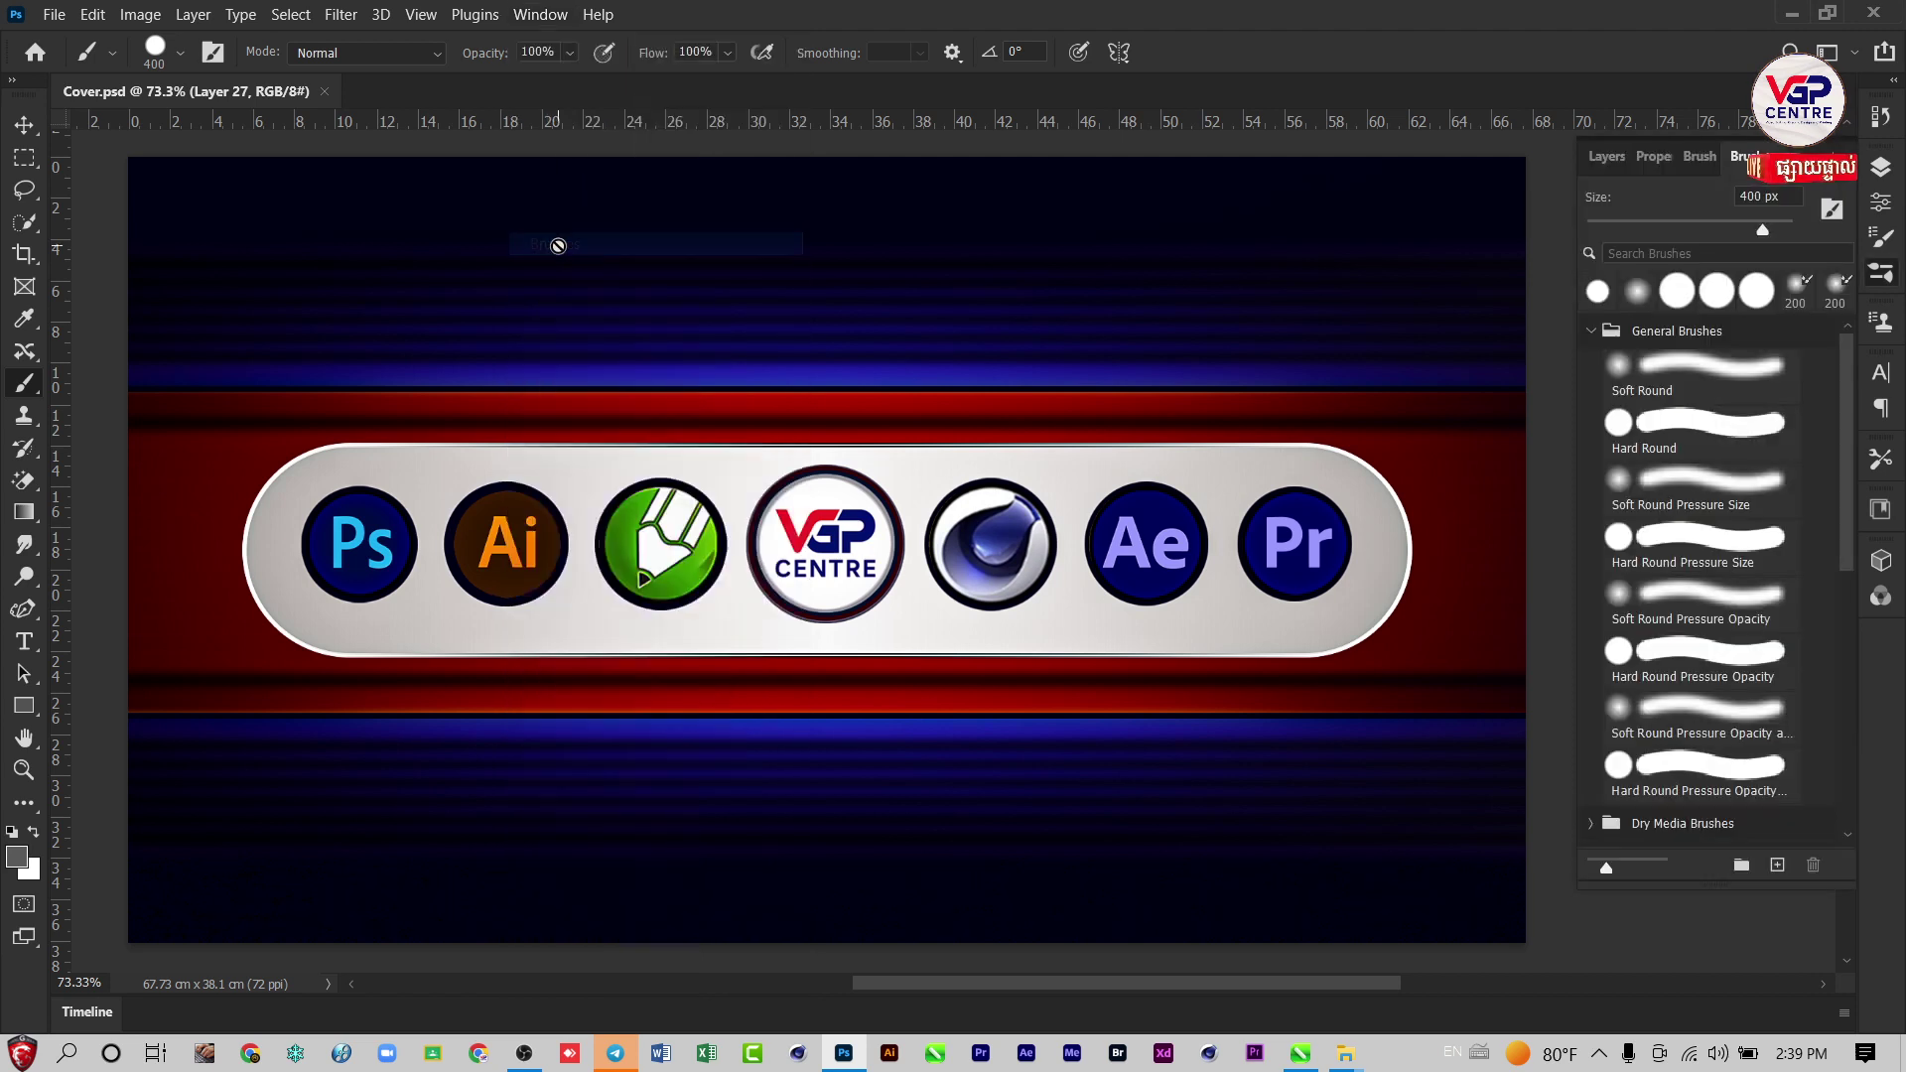
pyautogui.click(1852, 170)
pyautogui.click(1848, 169)
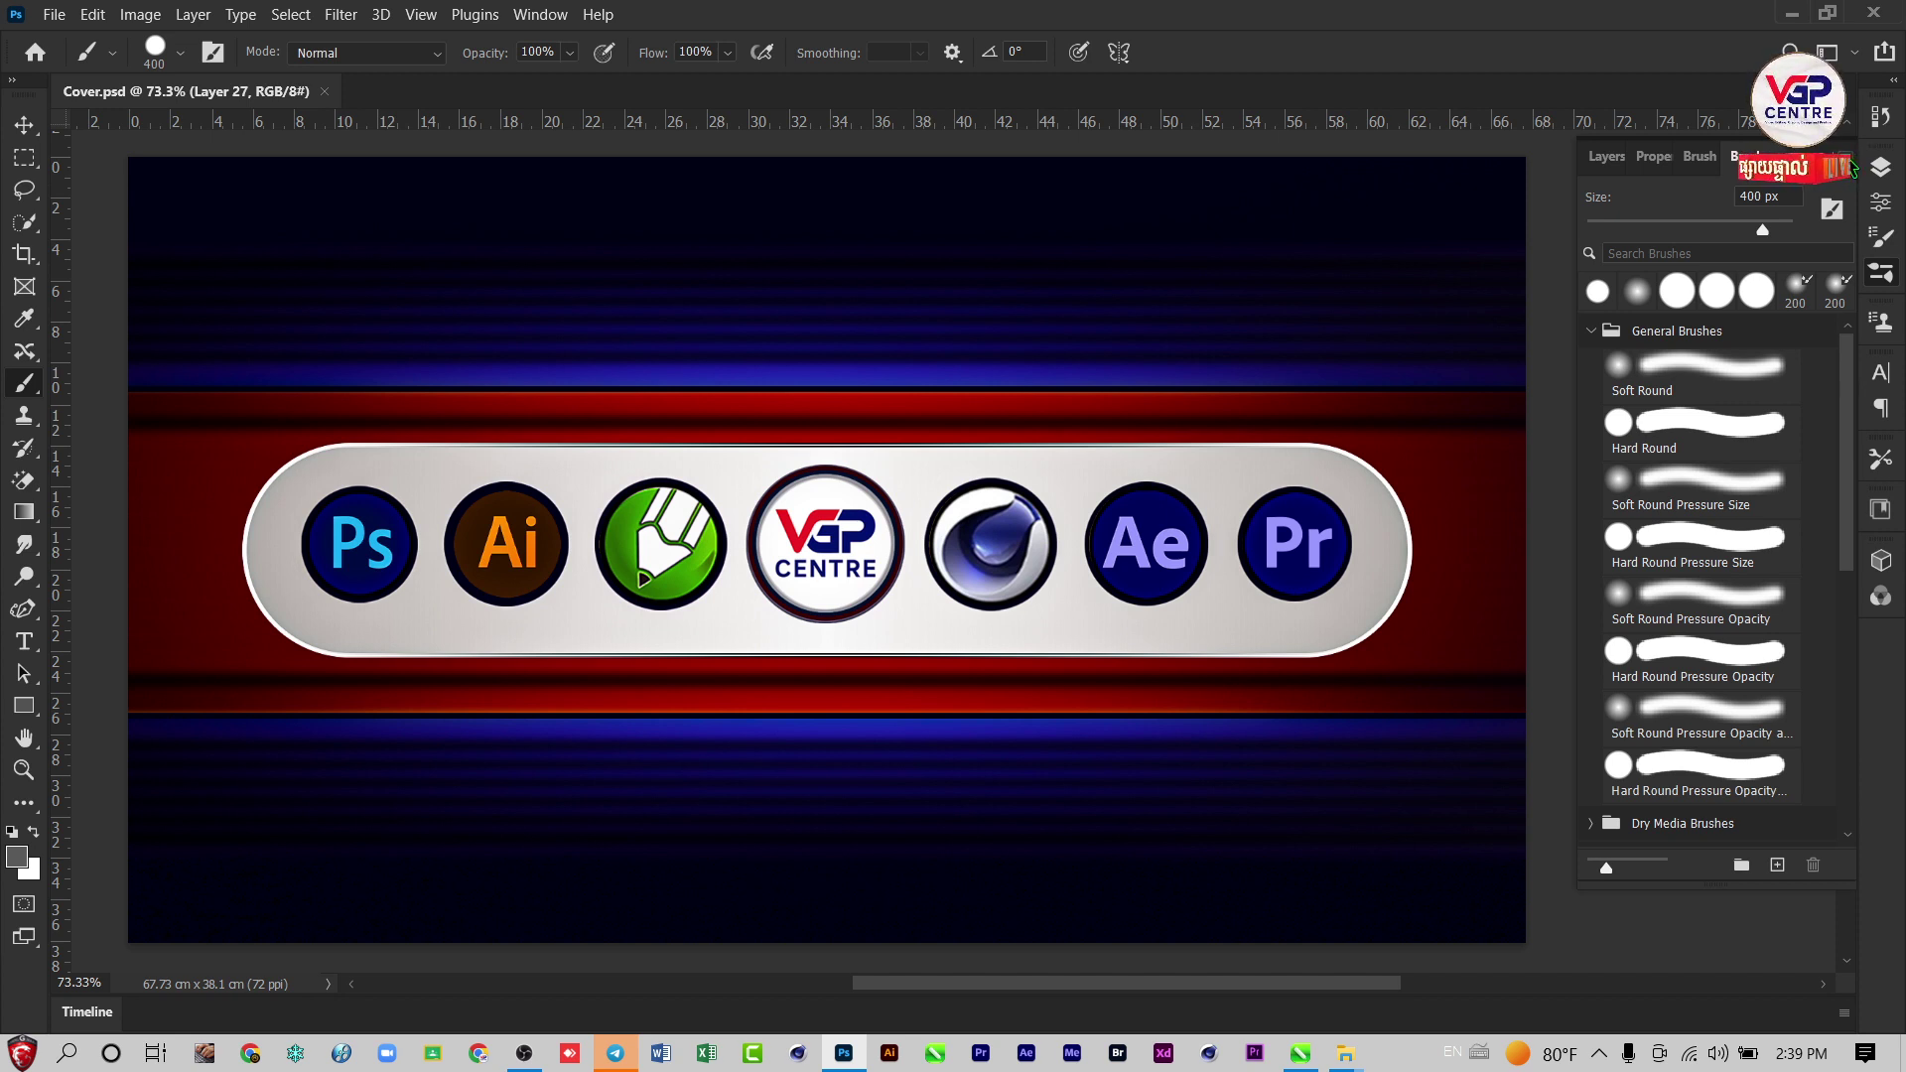
pyautogui.click(1848, 169)
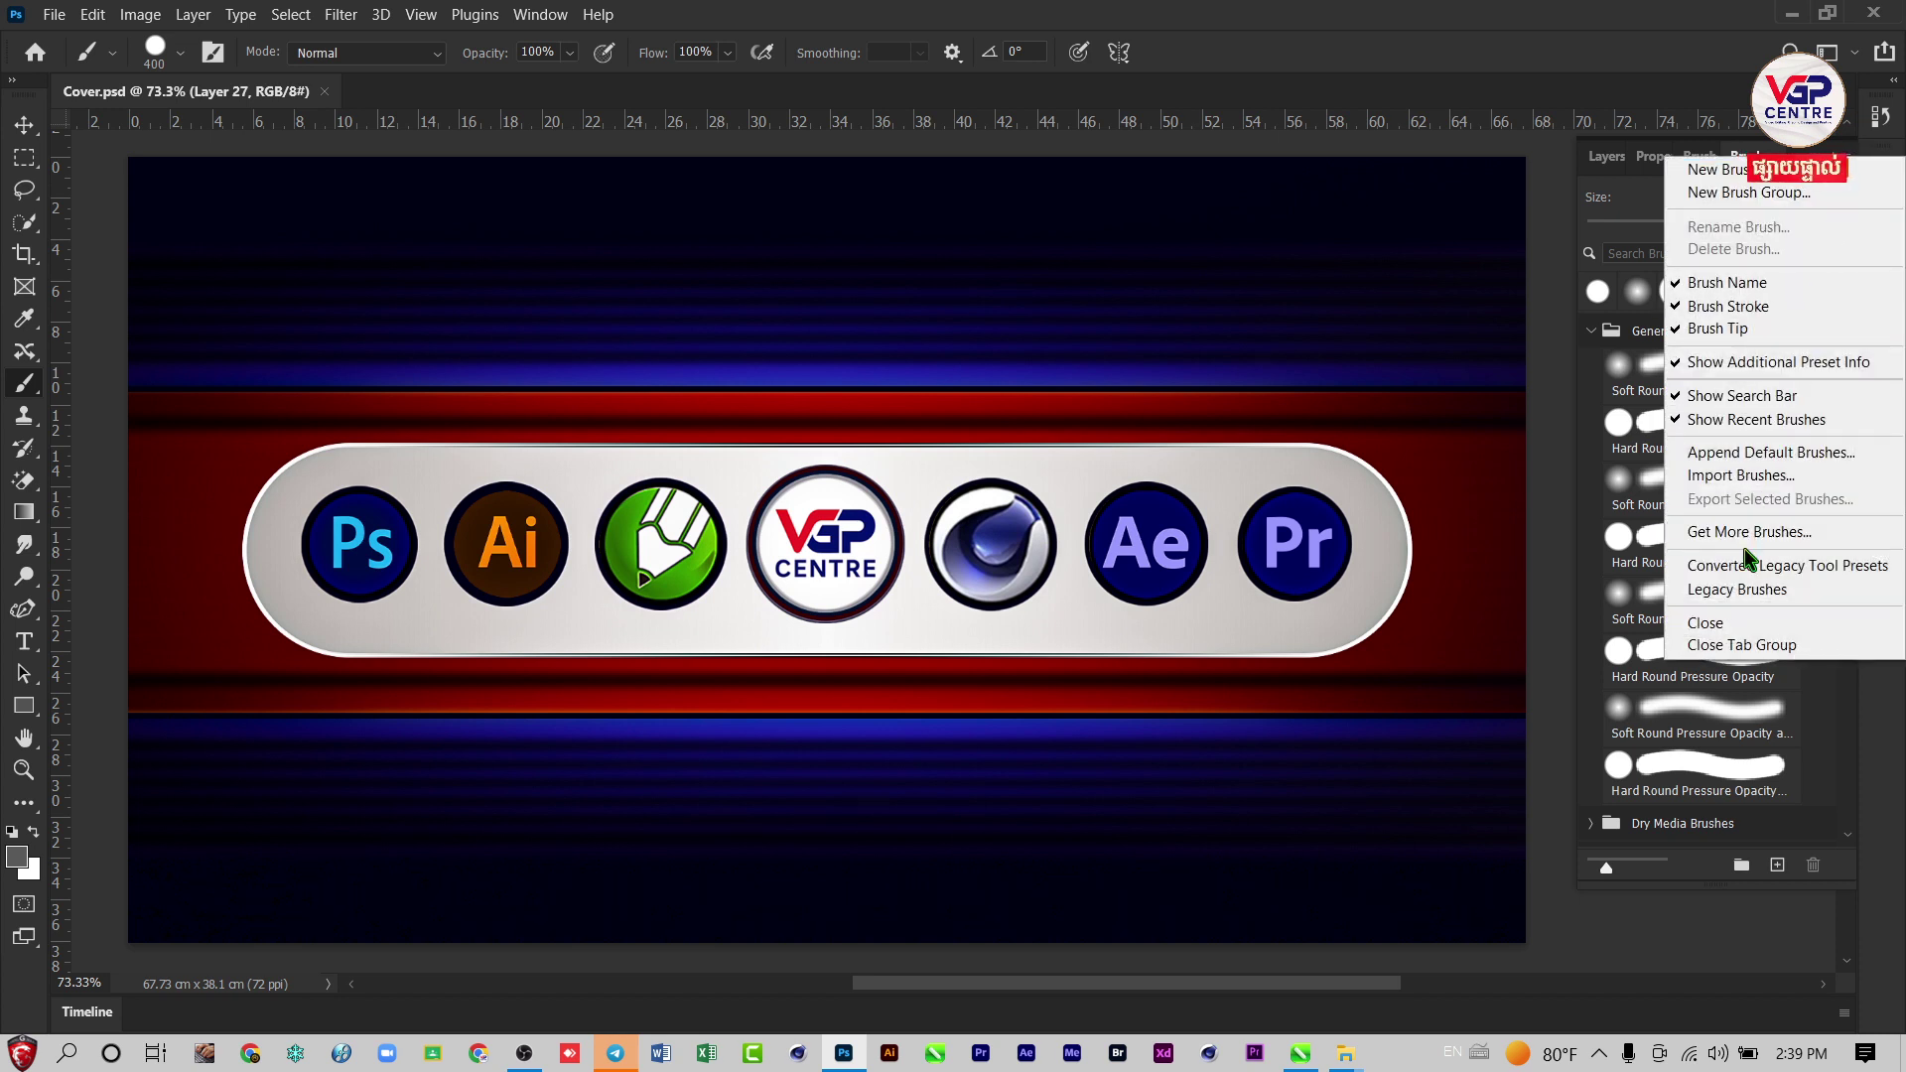
pyautogui.click(1769, 593)
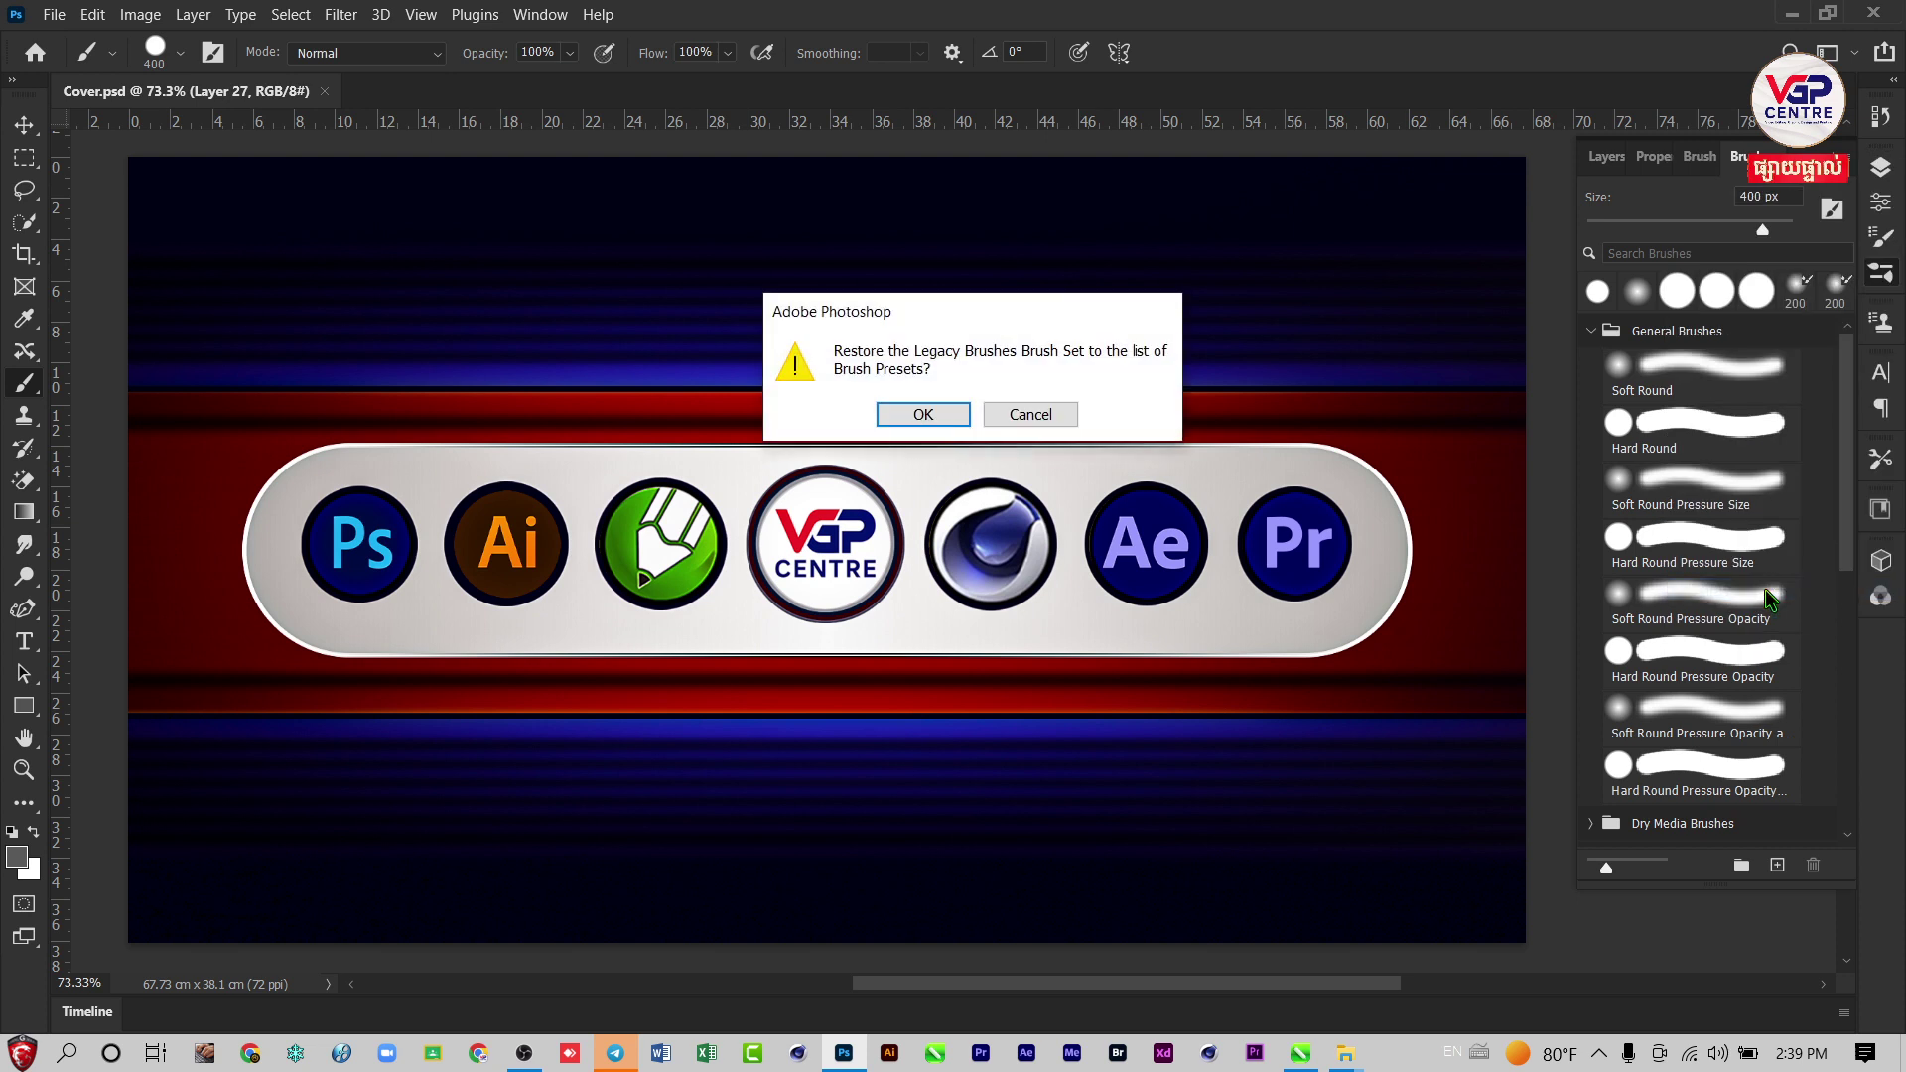
pyautogui.click(927, 414)
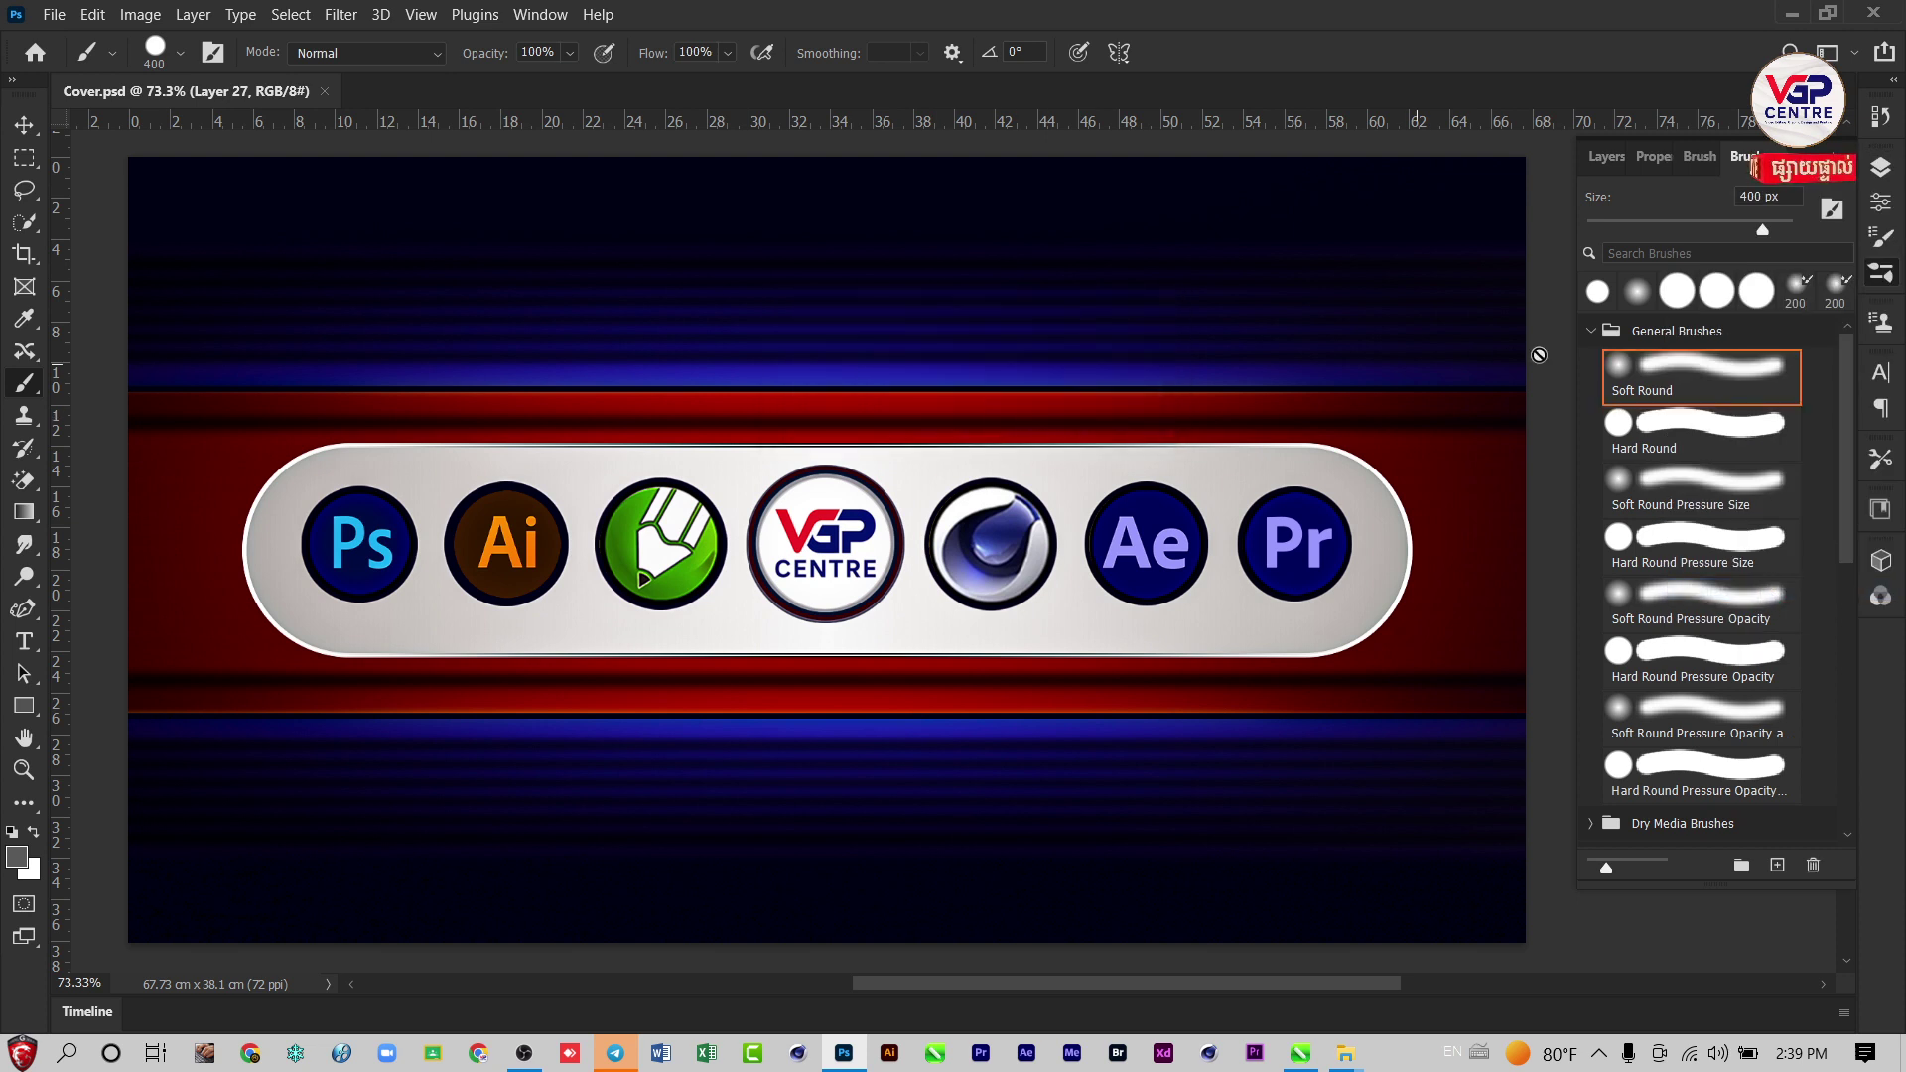
# Step: Collapse General Brushes and expand the Legacy Brushes group
pyautogui.click(1591, 333)
pyautogui.scroll(-3, 1690, 539)
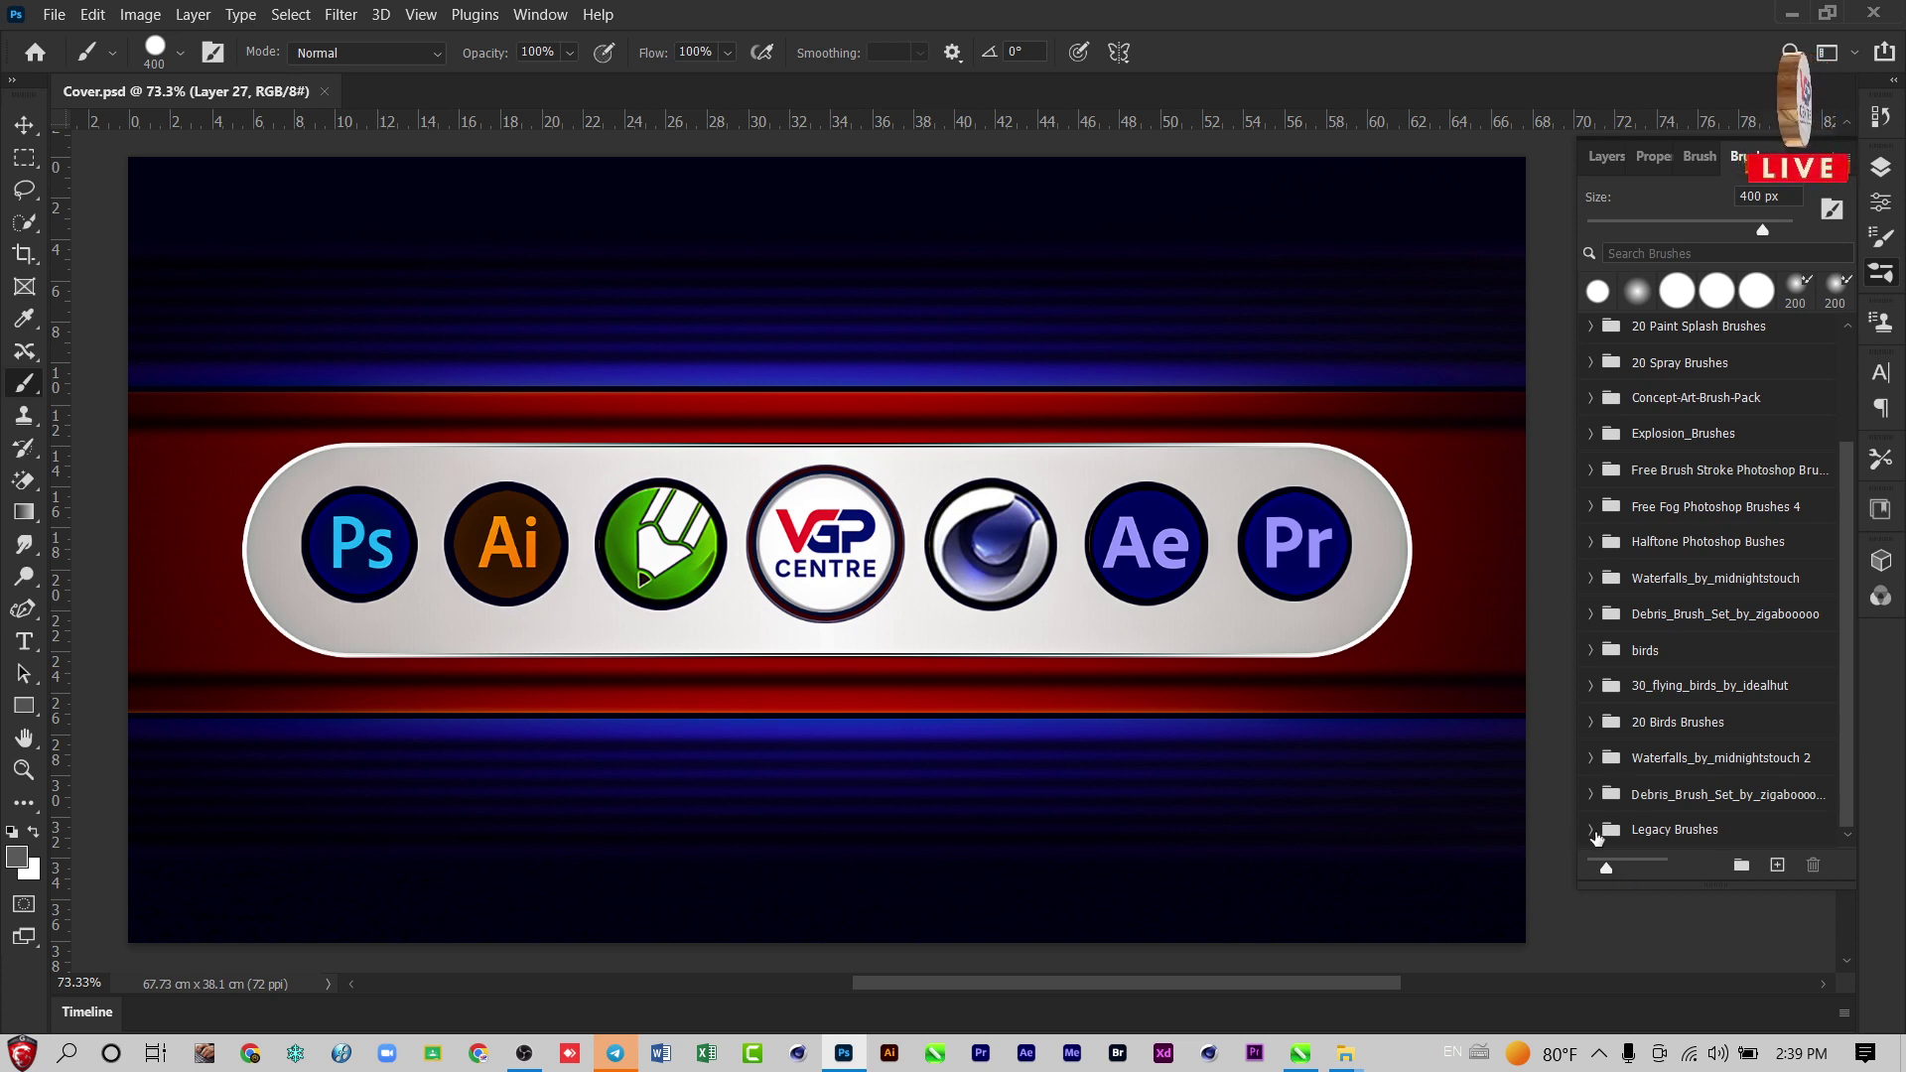
pyautogui.click(1590, 830)
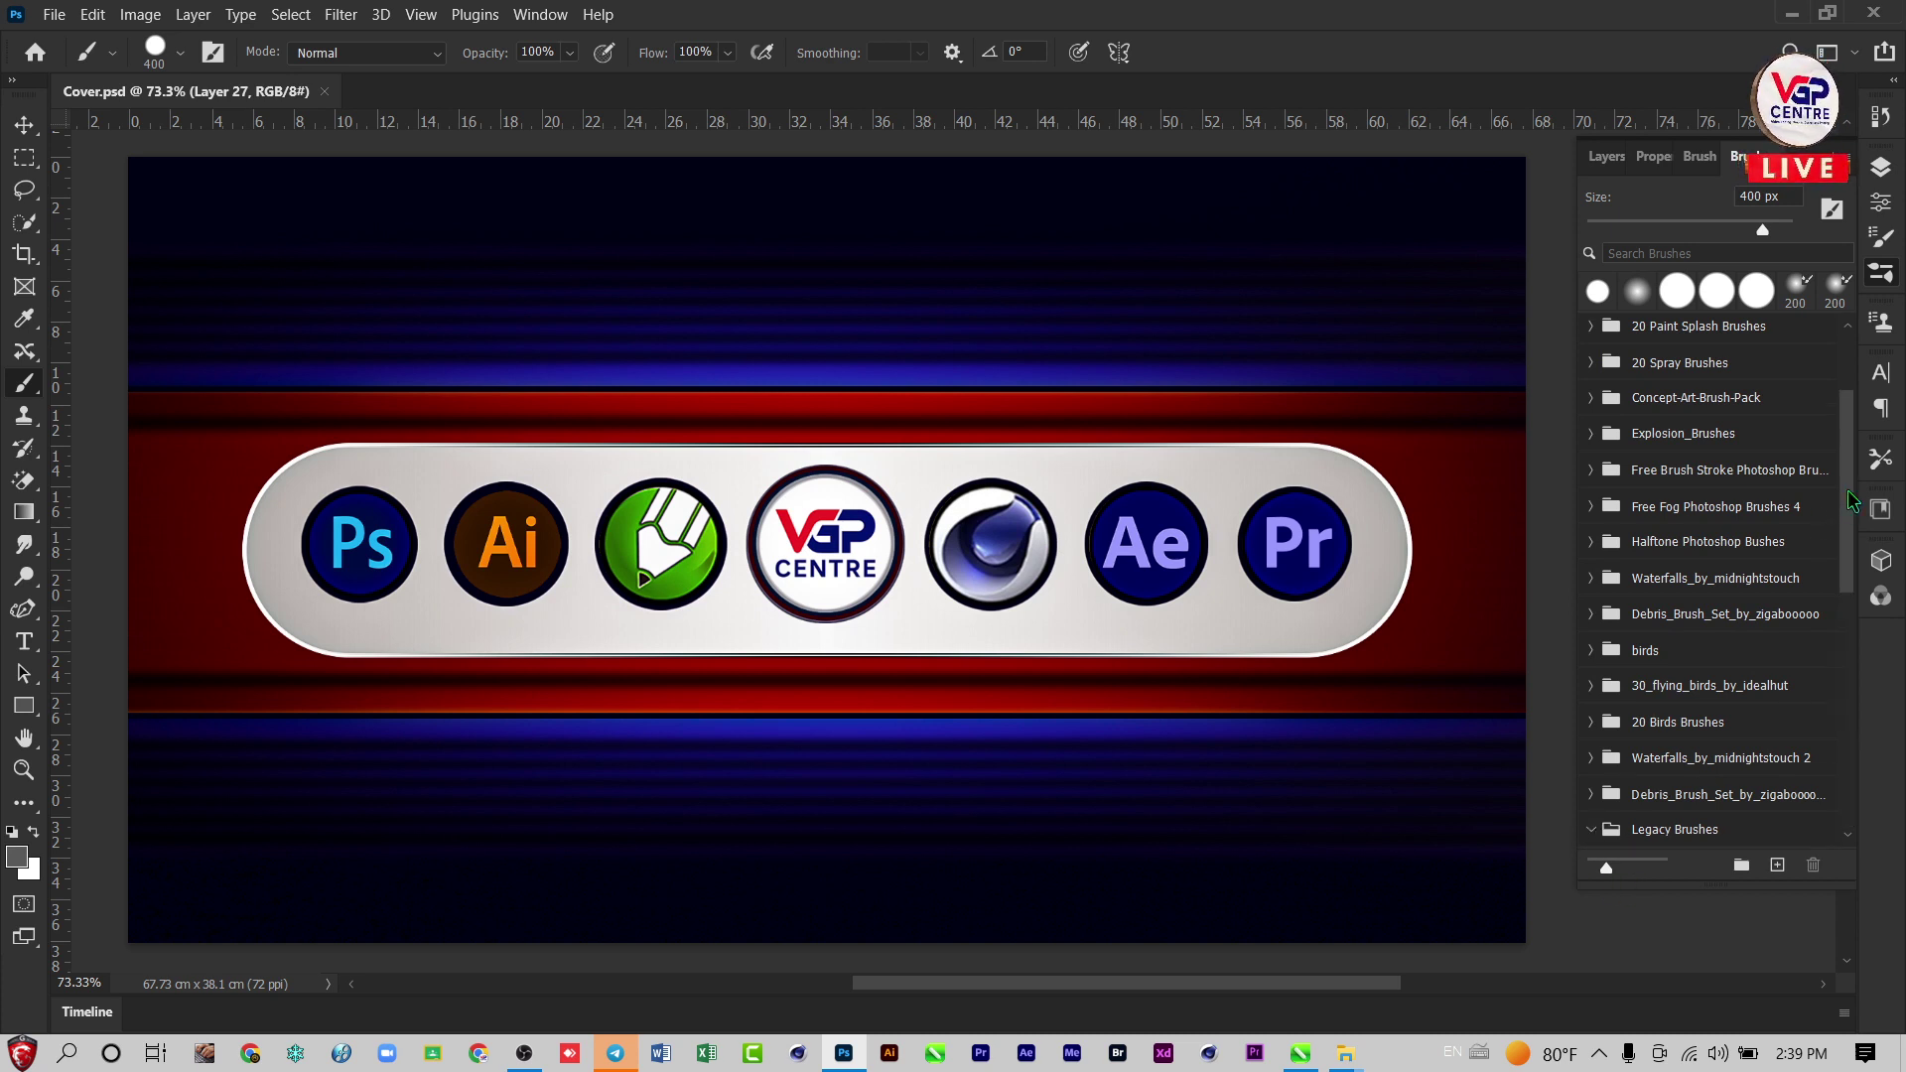
pyautogui.scroll(-4, 1822, 577)
pyautogui.scroll(-4, 1838, 655)
pyautogui.scroll(-3, 1838, 656)
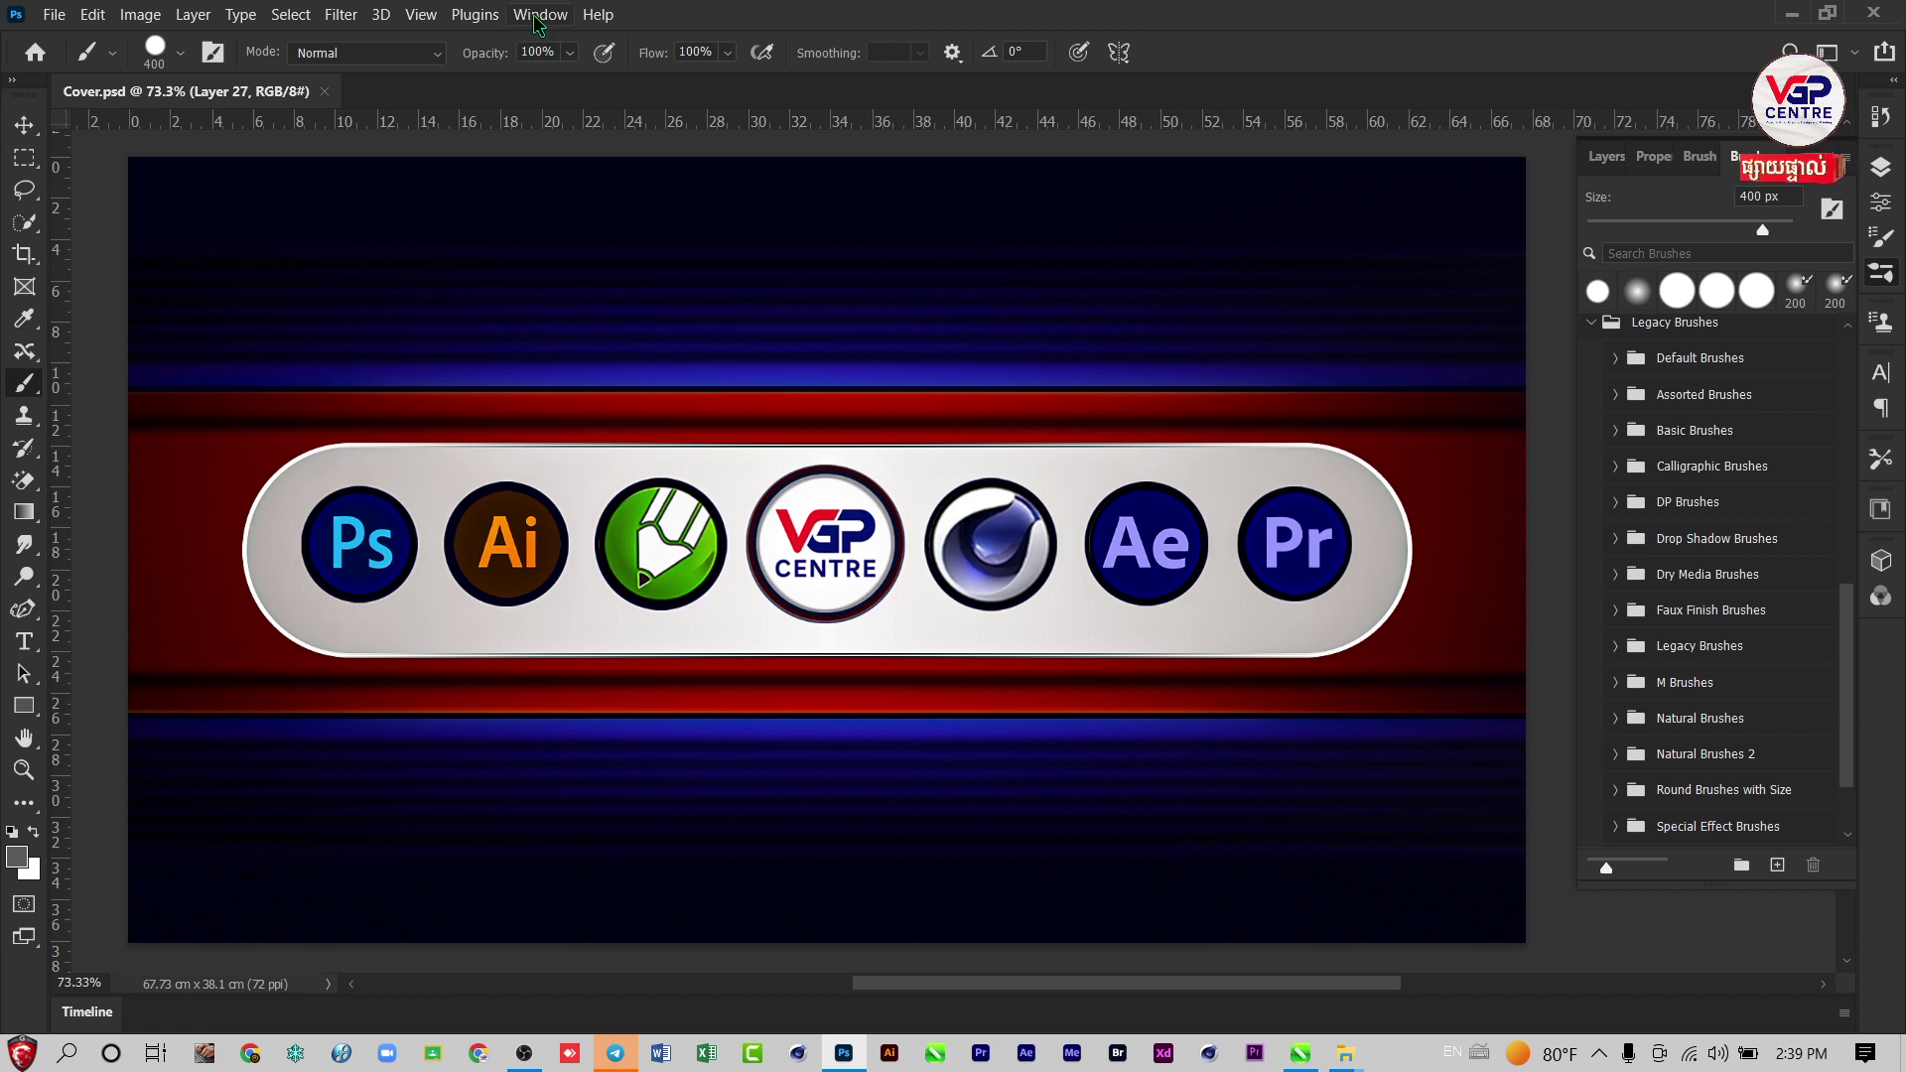
pyautogui.scroll(1, 1656, 562)
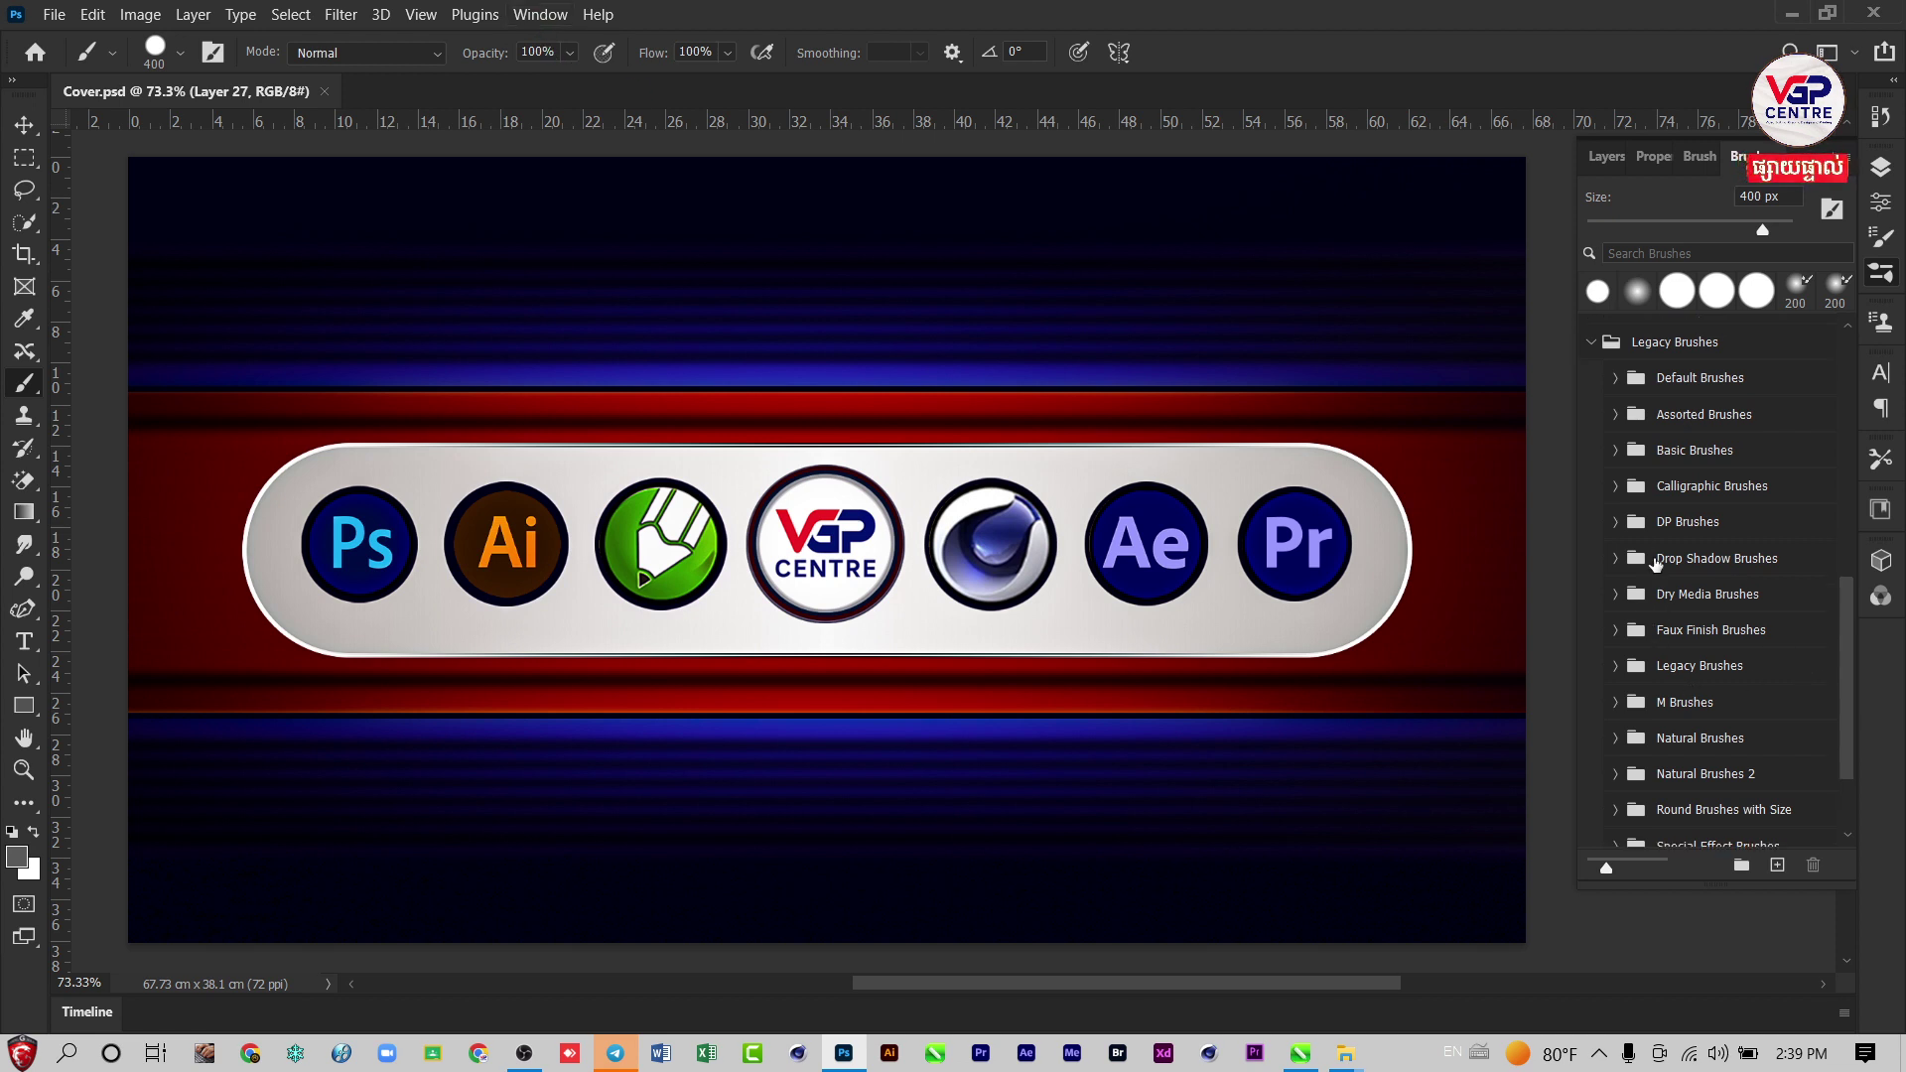
pyautogui.scroll(-2, 1624, 419)
pyautogui.scroll(-1, 1672, 615)
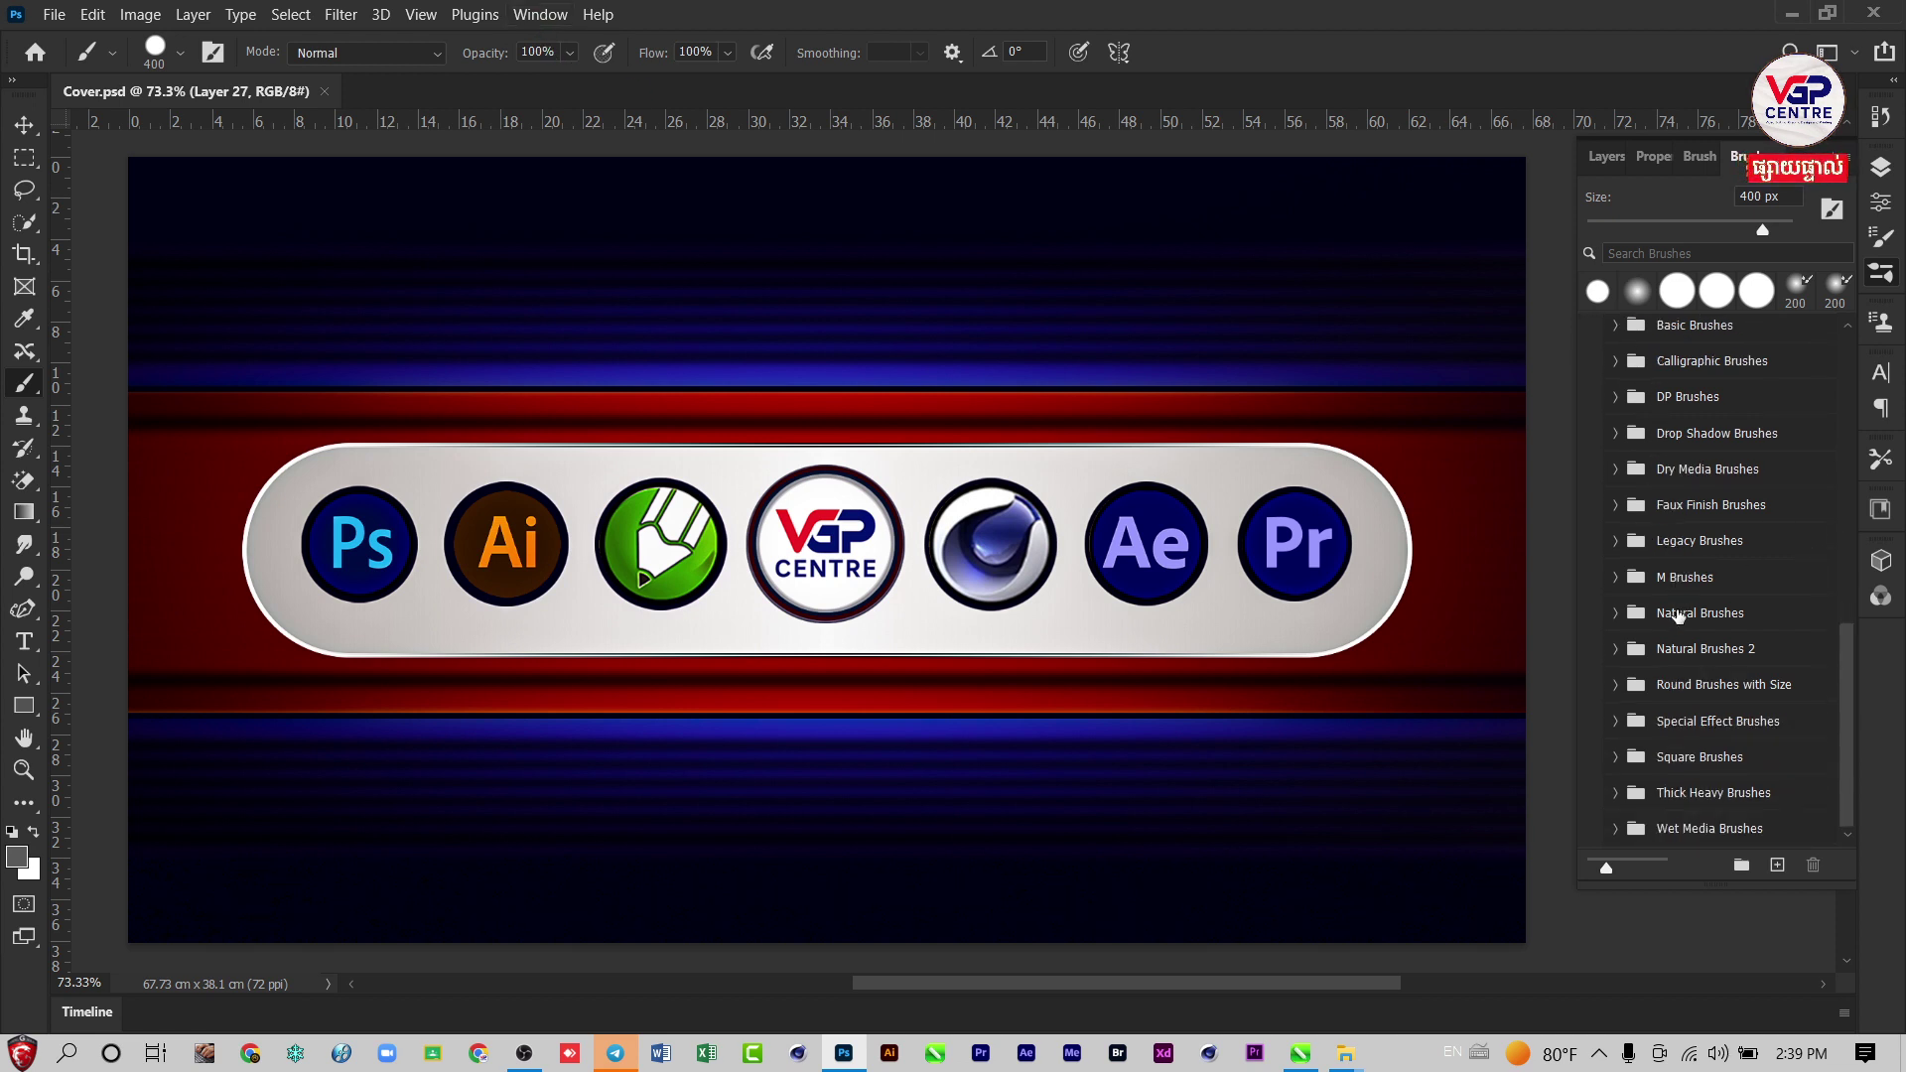
pyautogui.scroll(2, 1648, 715)
pyautogui.scroll(2, 1639, 612)
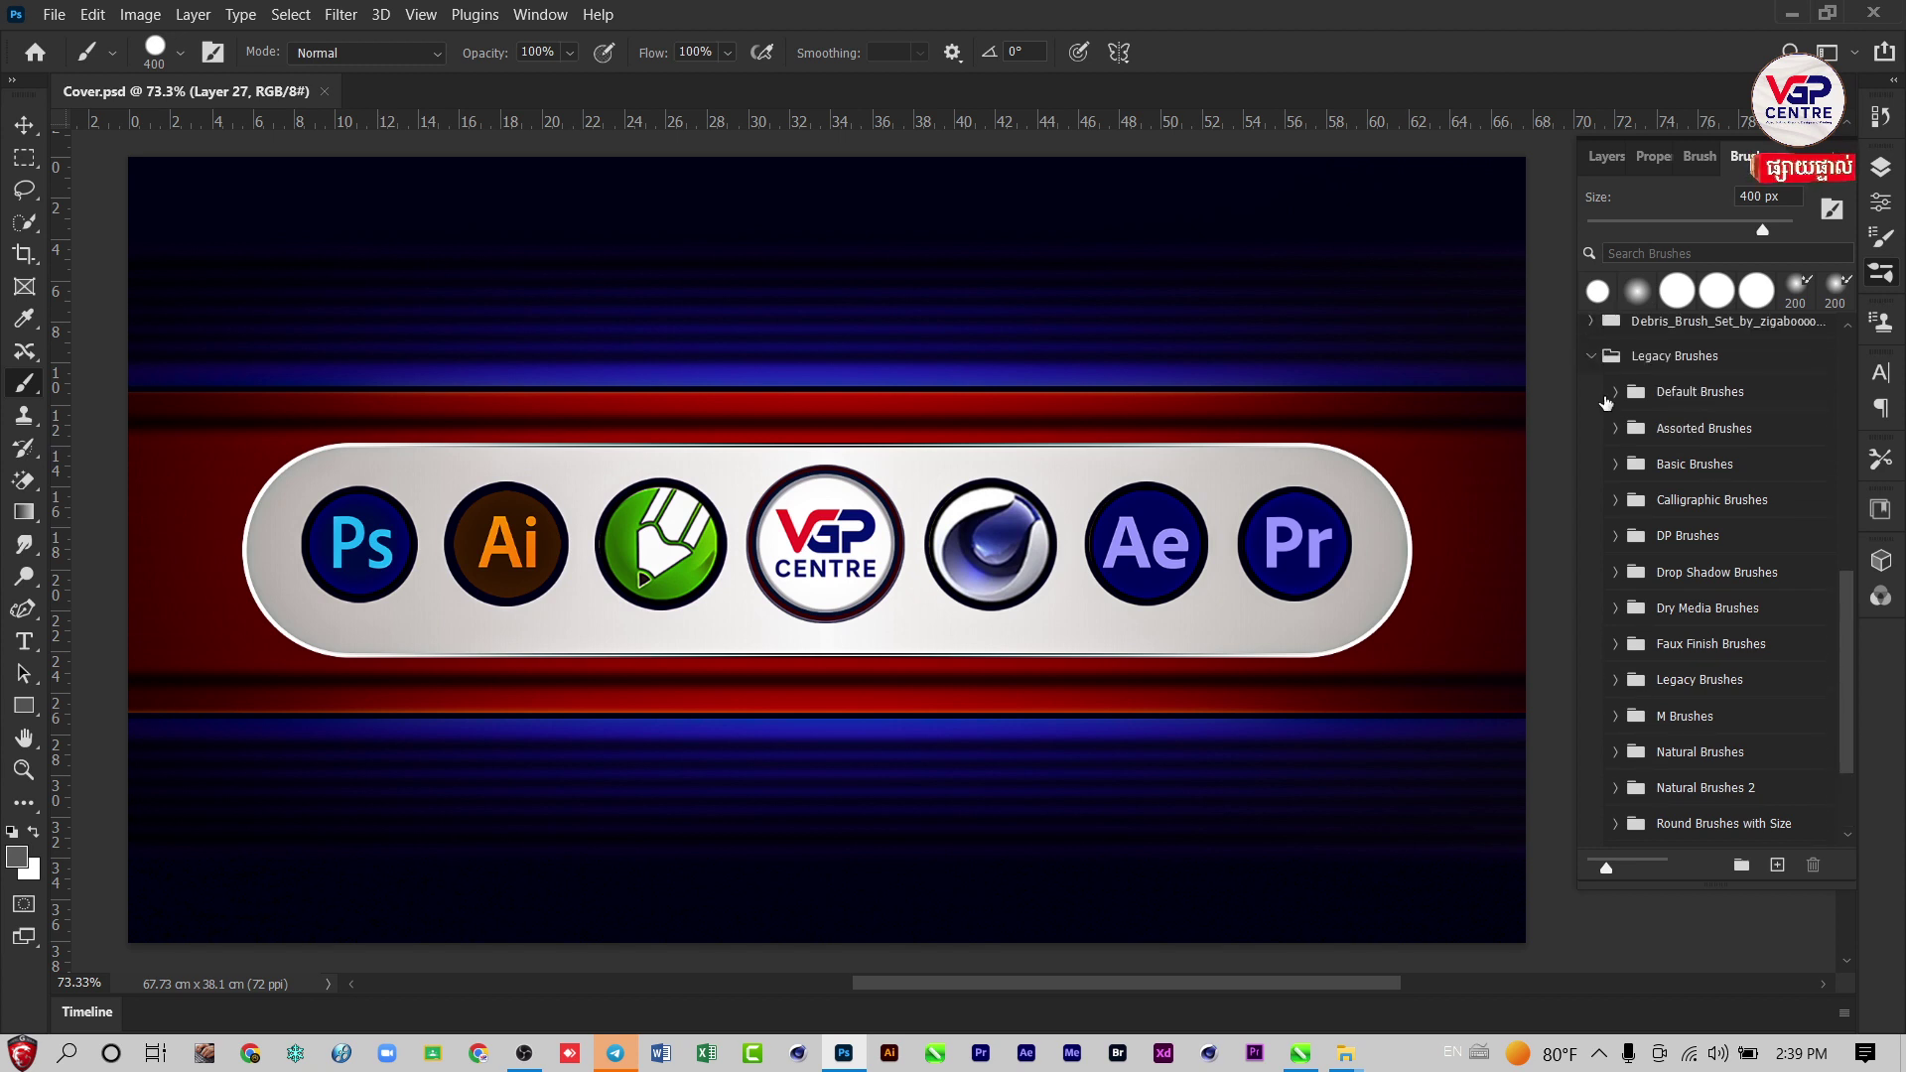
# Step: Expand the Default Brushes folder to browse it, then collapse it again
pyautogui.click(1612, 395)
pyautogui.scroll(-2, 1682, 516)
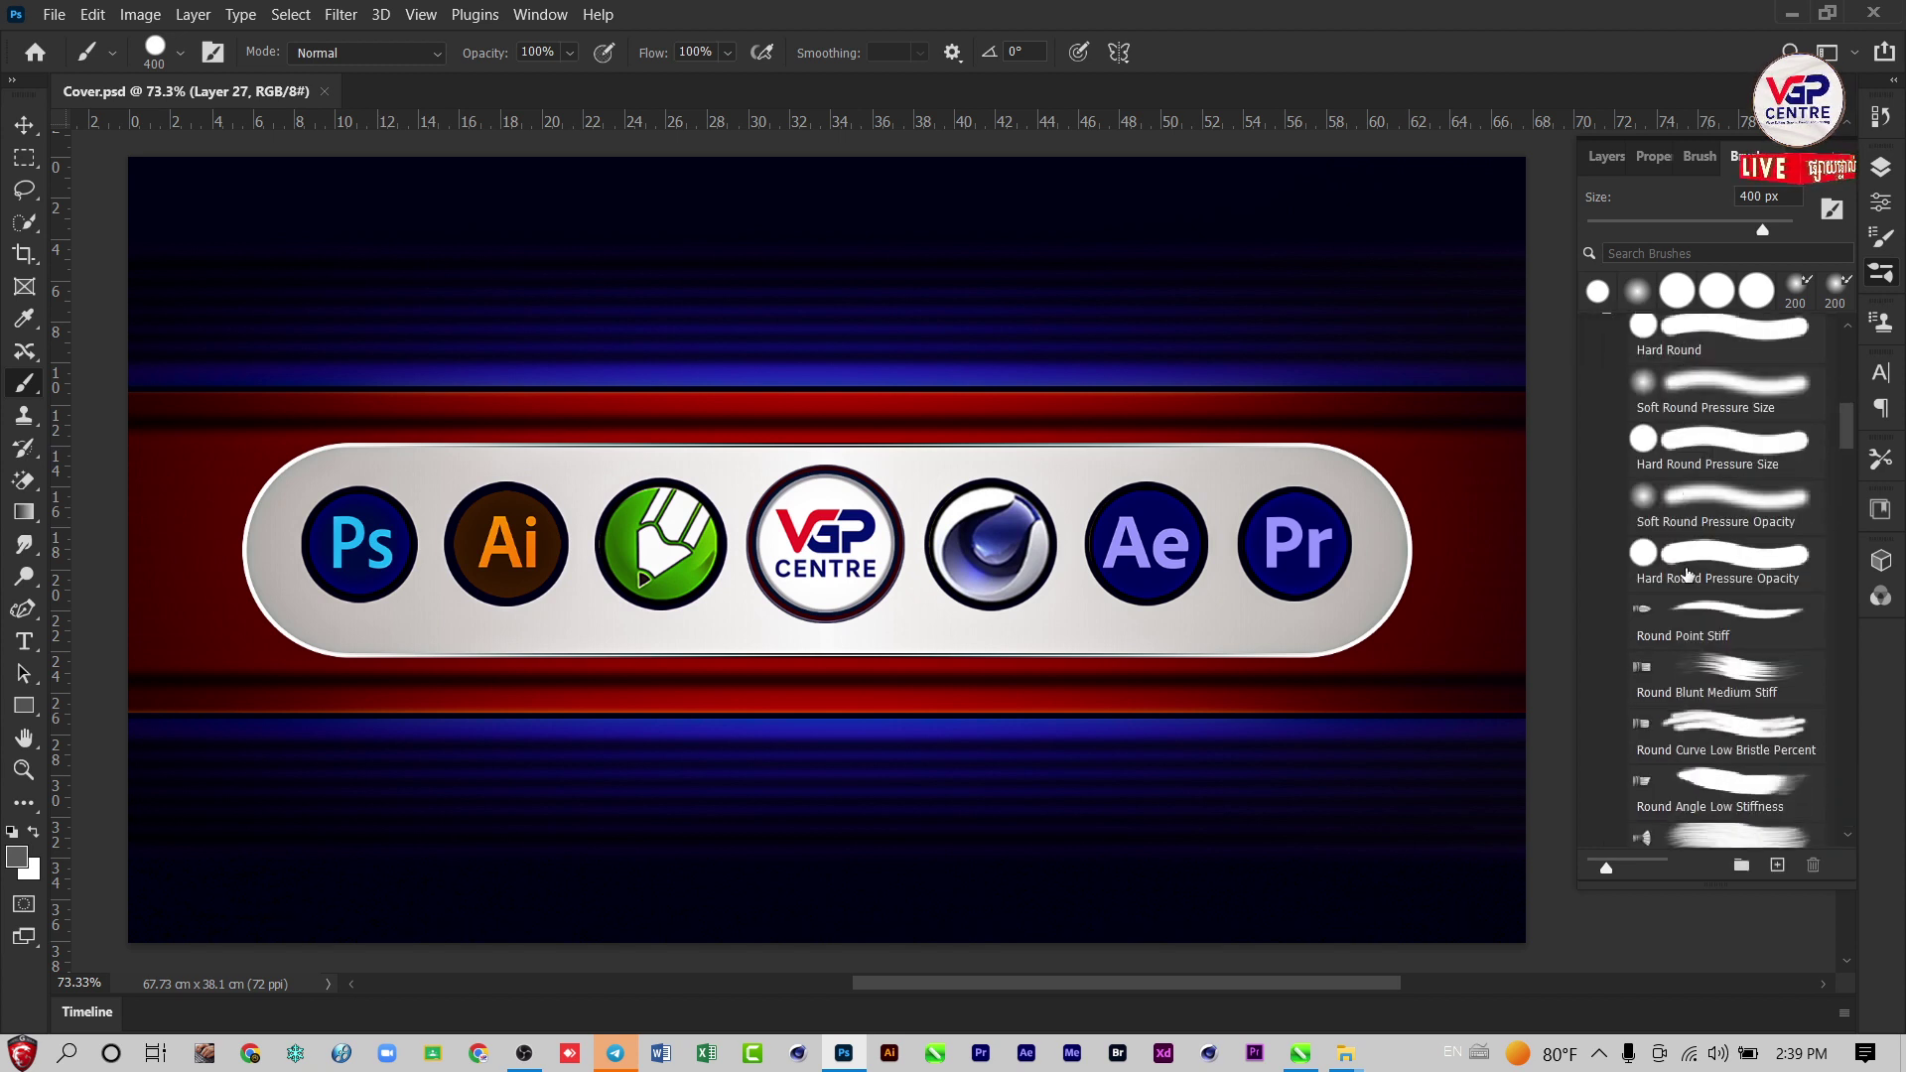
pyautogui.scroll(-3, 1687, 576)
pyautogui.scroll(2, 1687, 575)
pyautogui.scroll(3, 1672, 526)
pyautogui.hotkey('ctrl', '+')
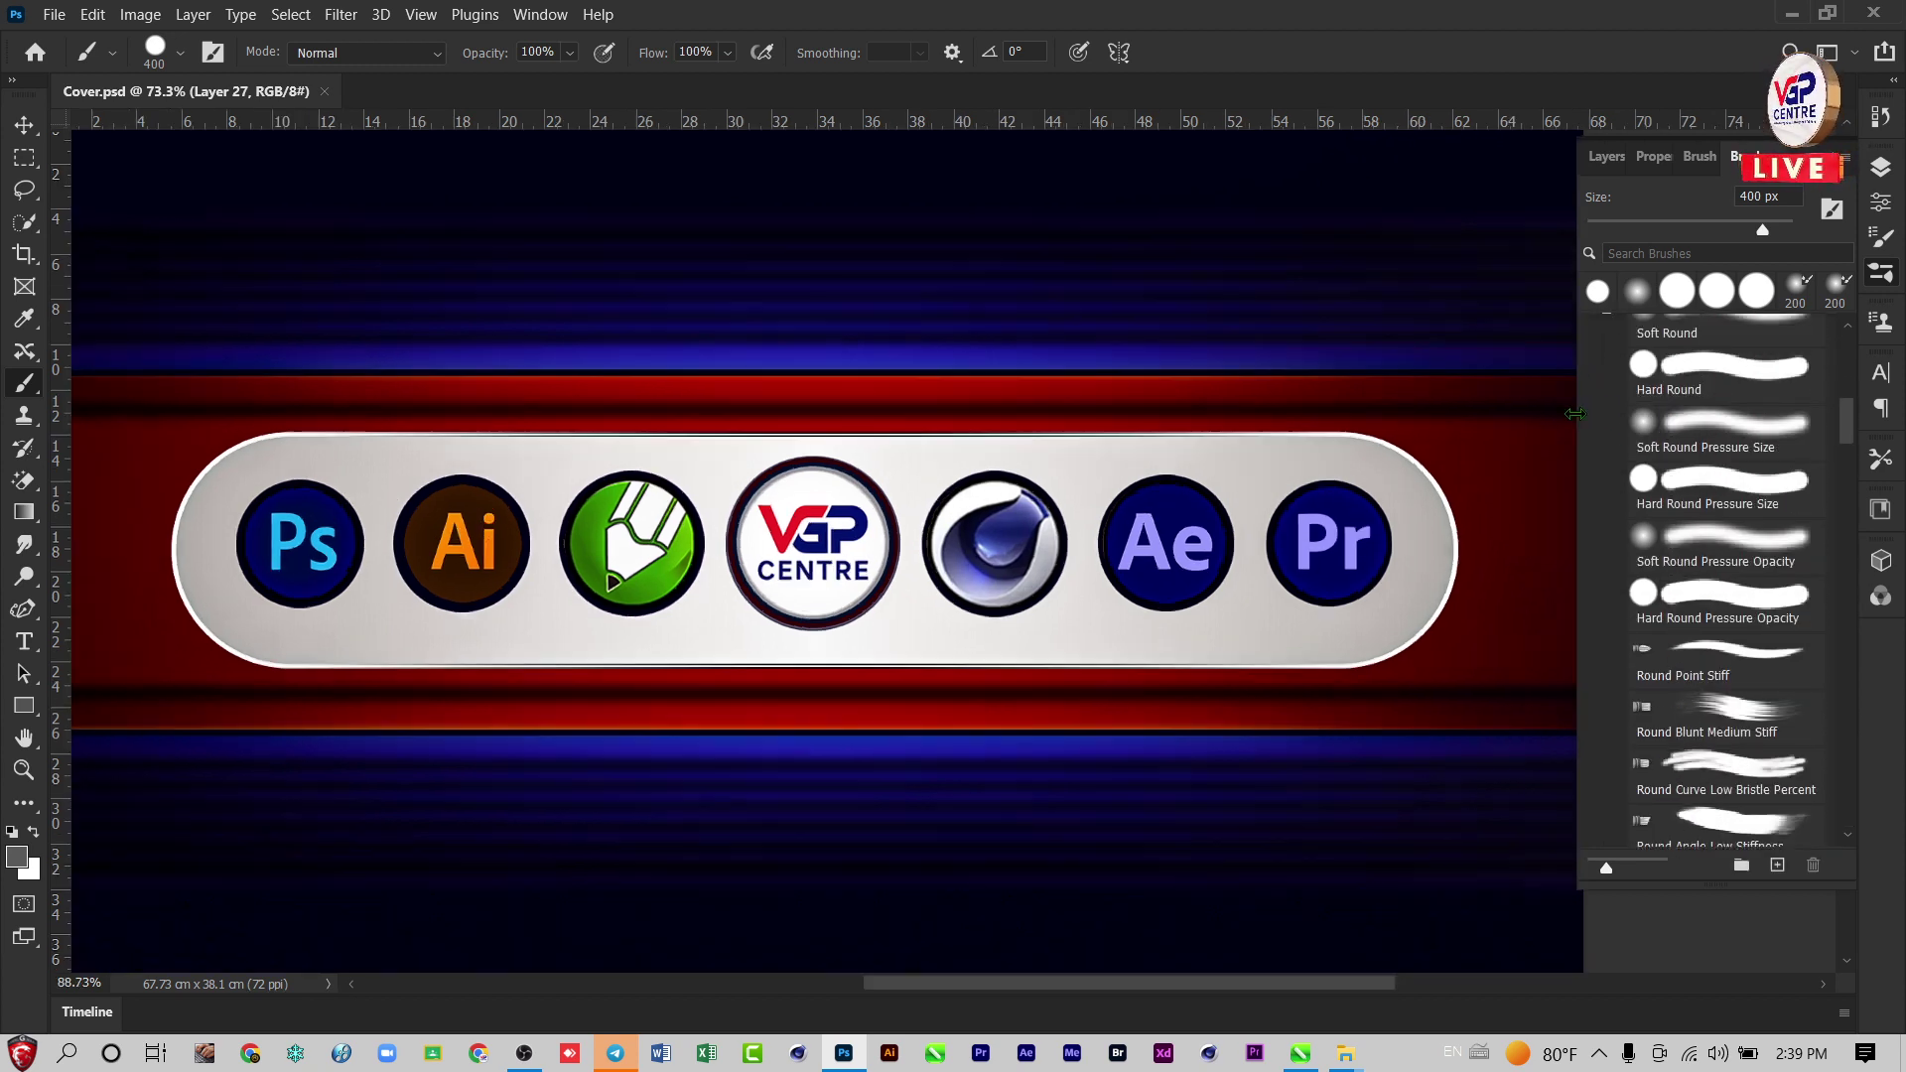
pyautogui.scroll(1, 1652, 476)
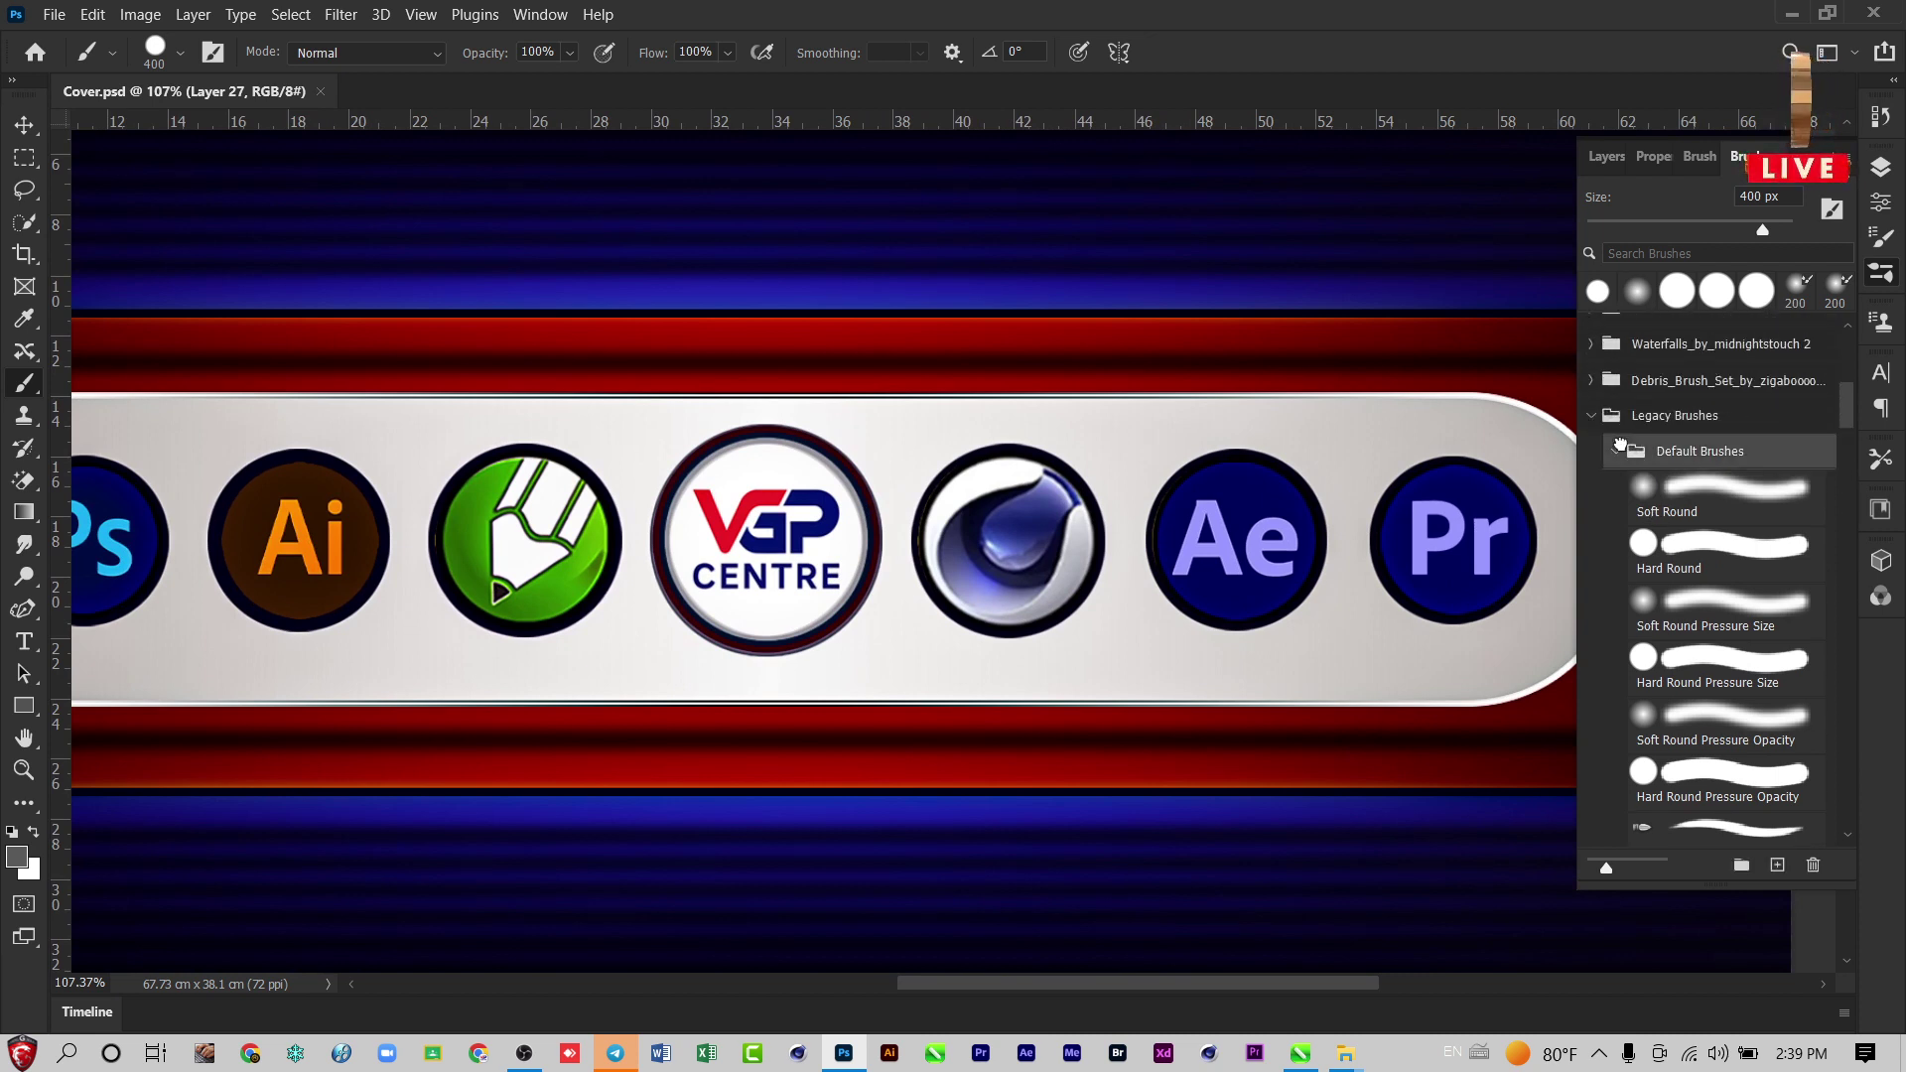
pyautogui.click(1615, 431)
pyautogui.scroll(-1, 1687, 502)
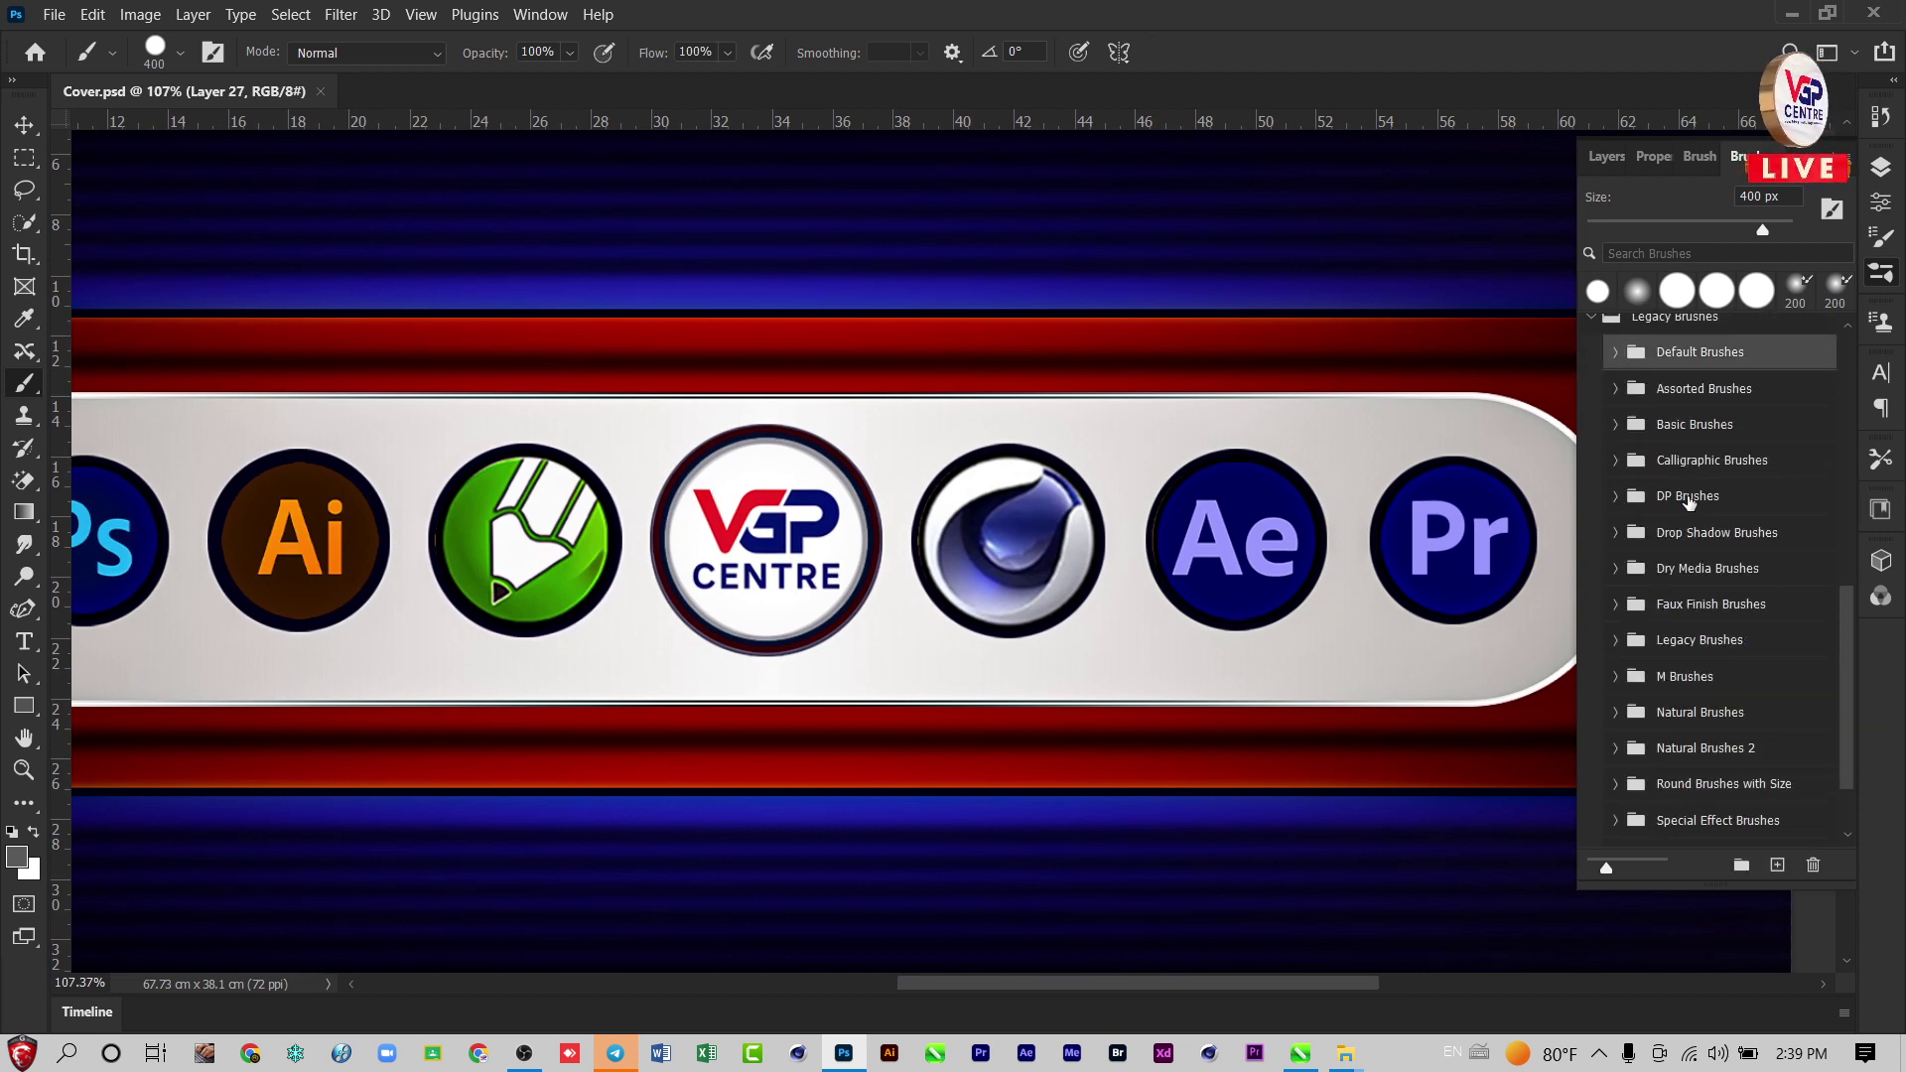
# Step: Expand the DP Brushes and Drop Shadow Brushes folders, leaving the panel options open
pyautogui.click(1638, 503)
pyautogui.scroll(-2, 1677, 526)
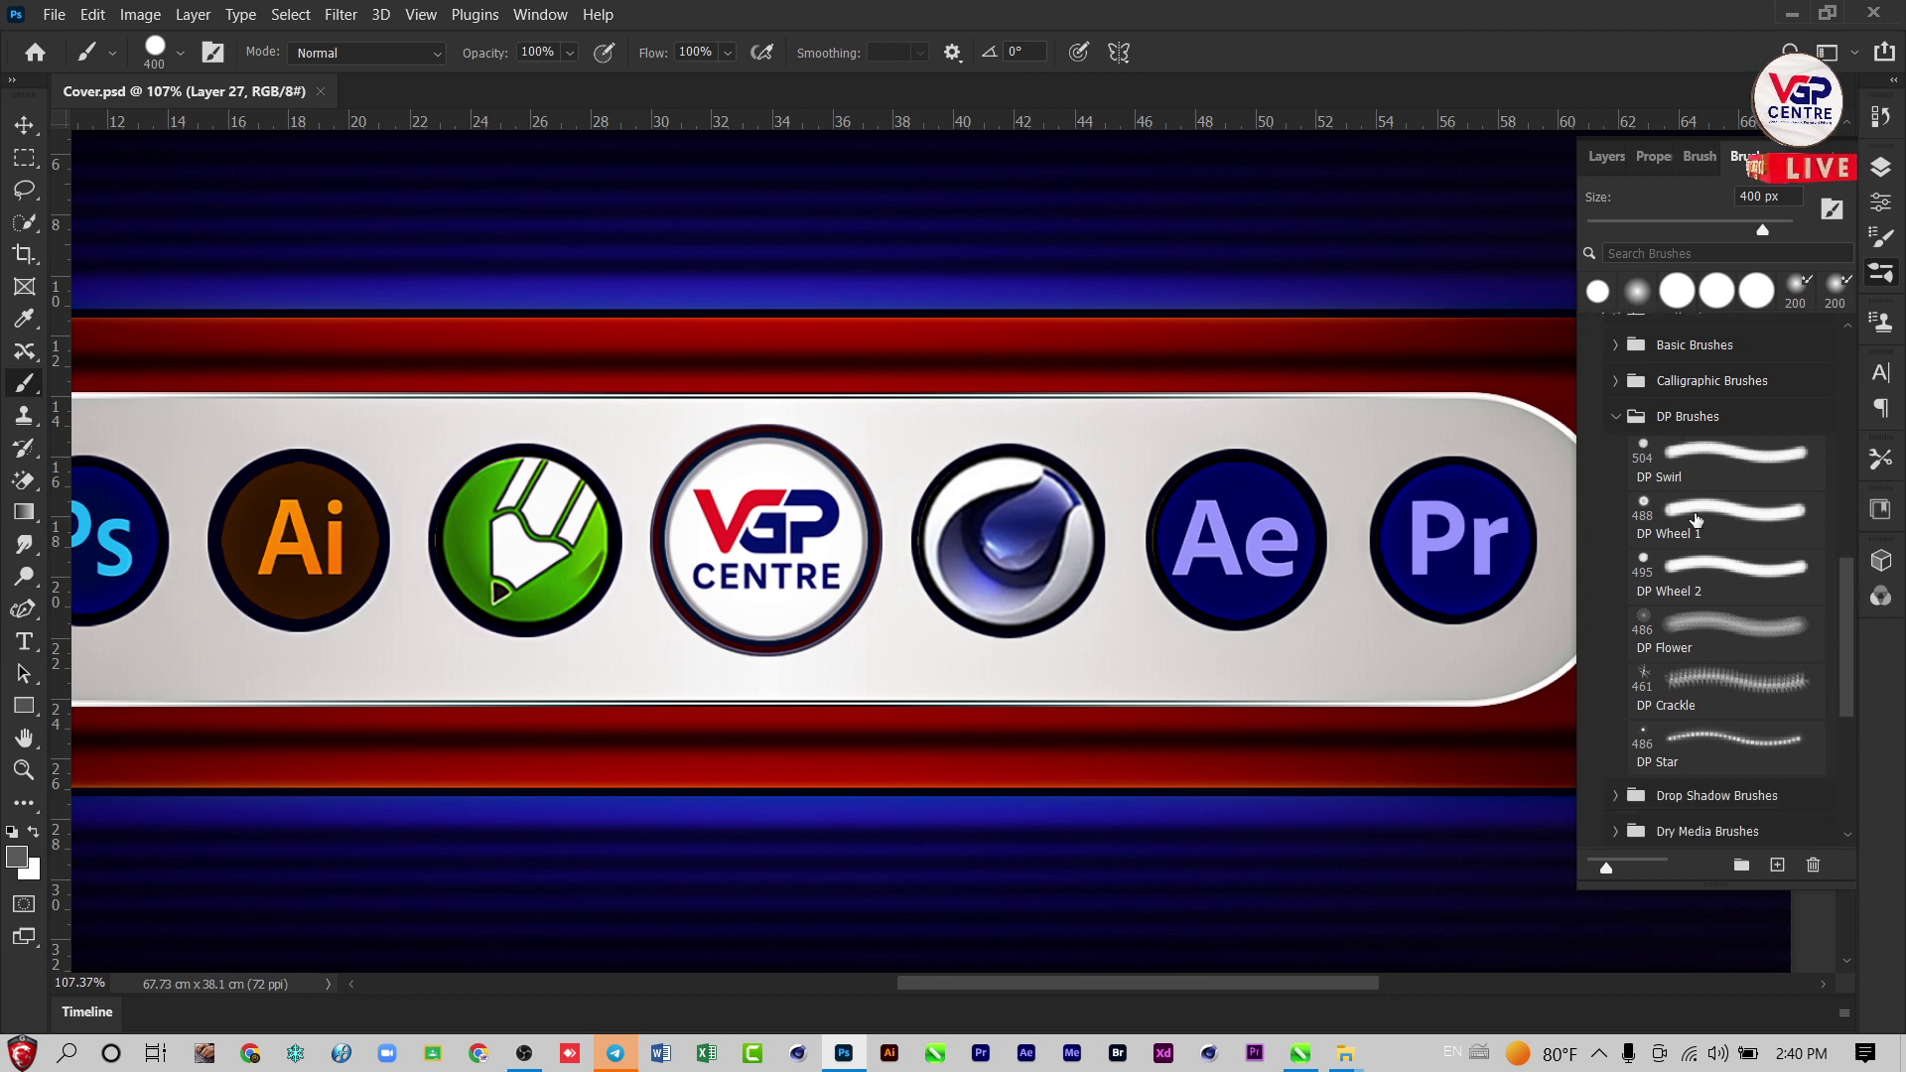
pyautogui.scroll(-2, 1694, 553)
pyautogui.click(1611, 679)
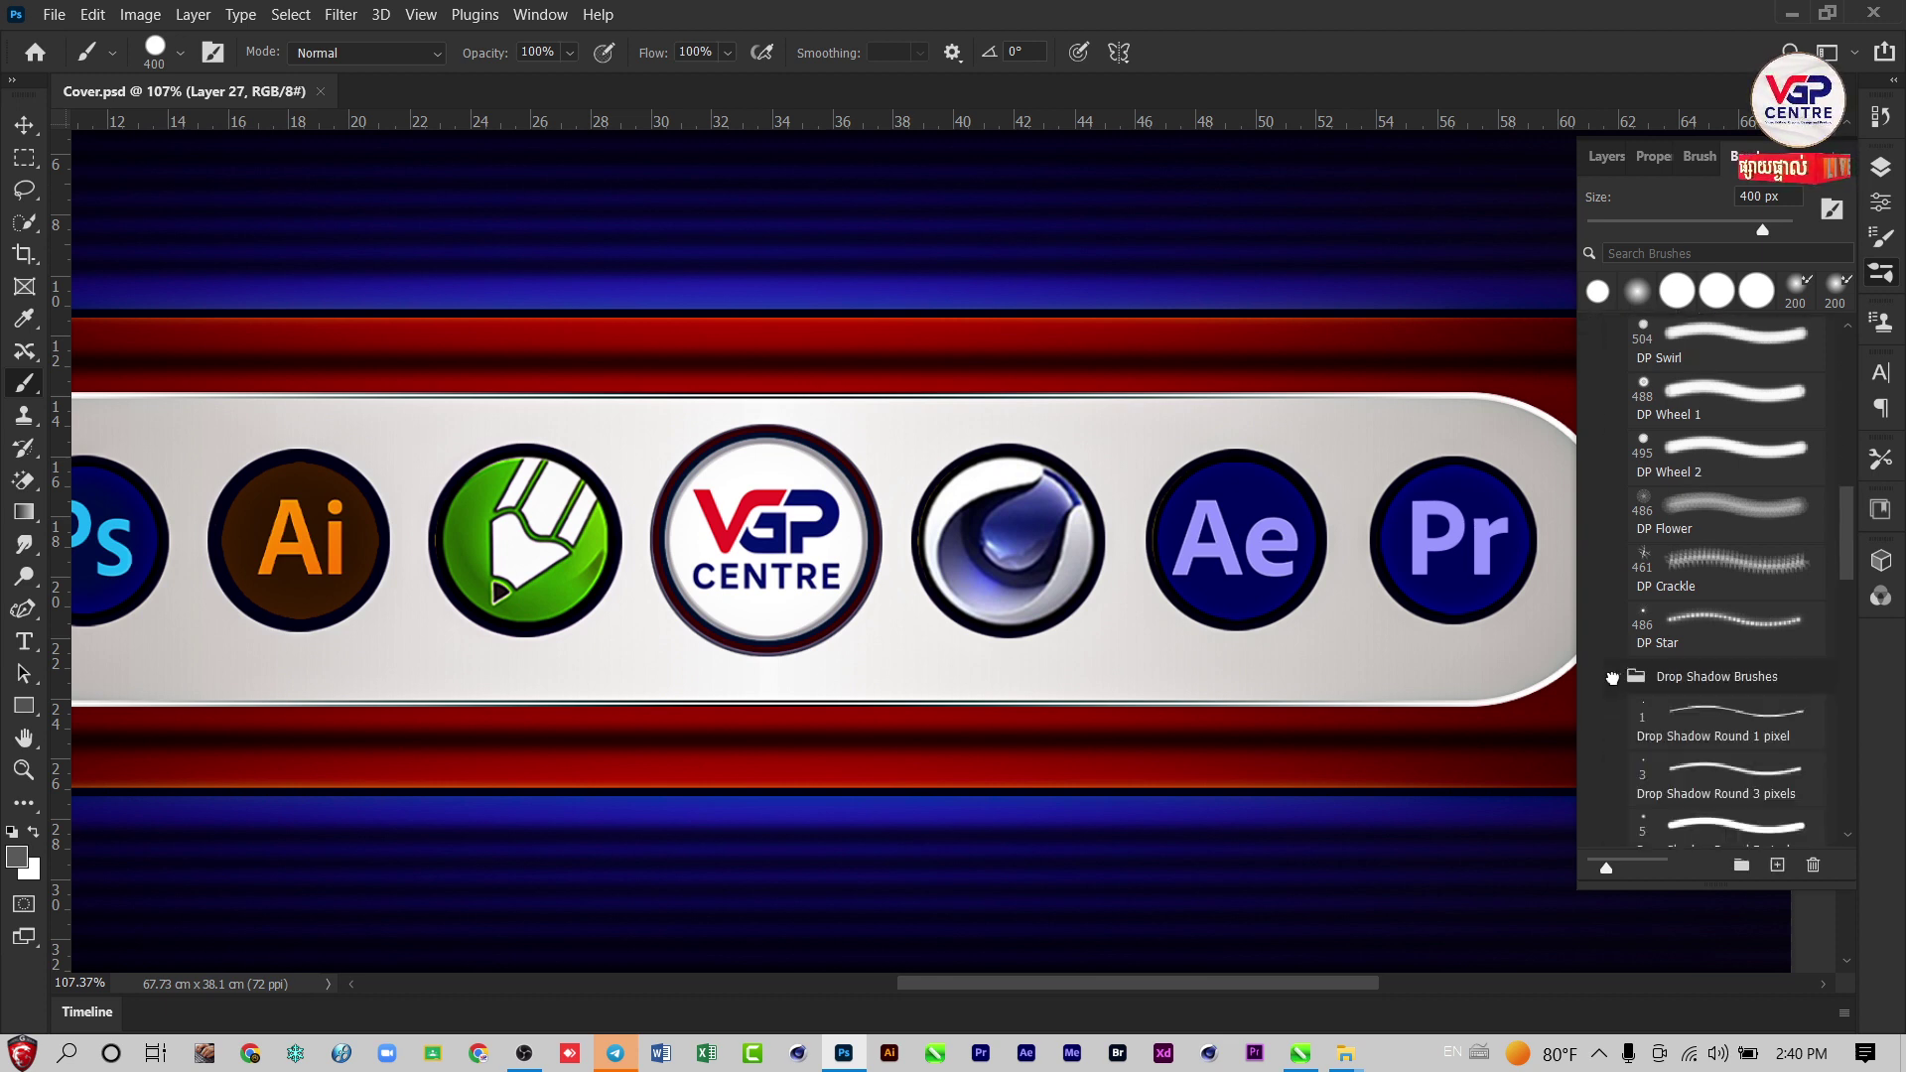
pyautogui.scroll(-2, 1707, 645)
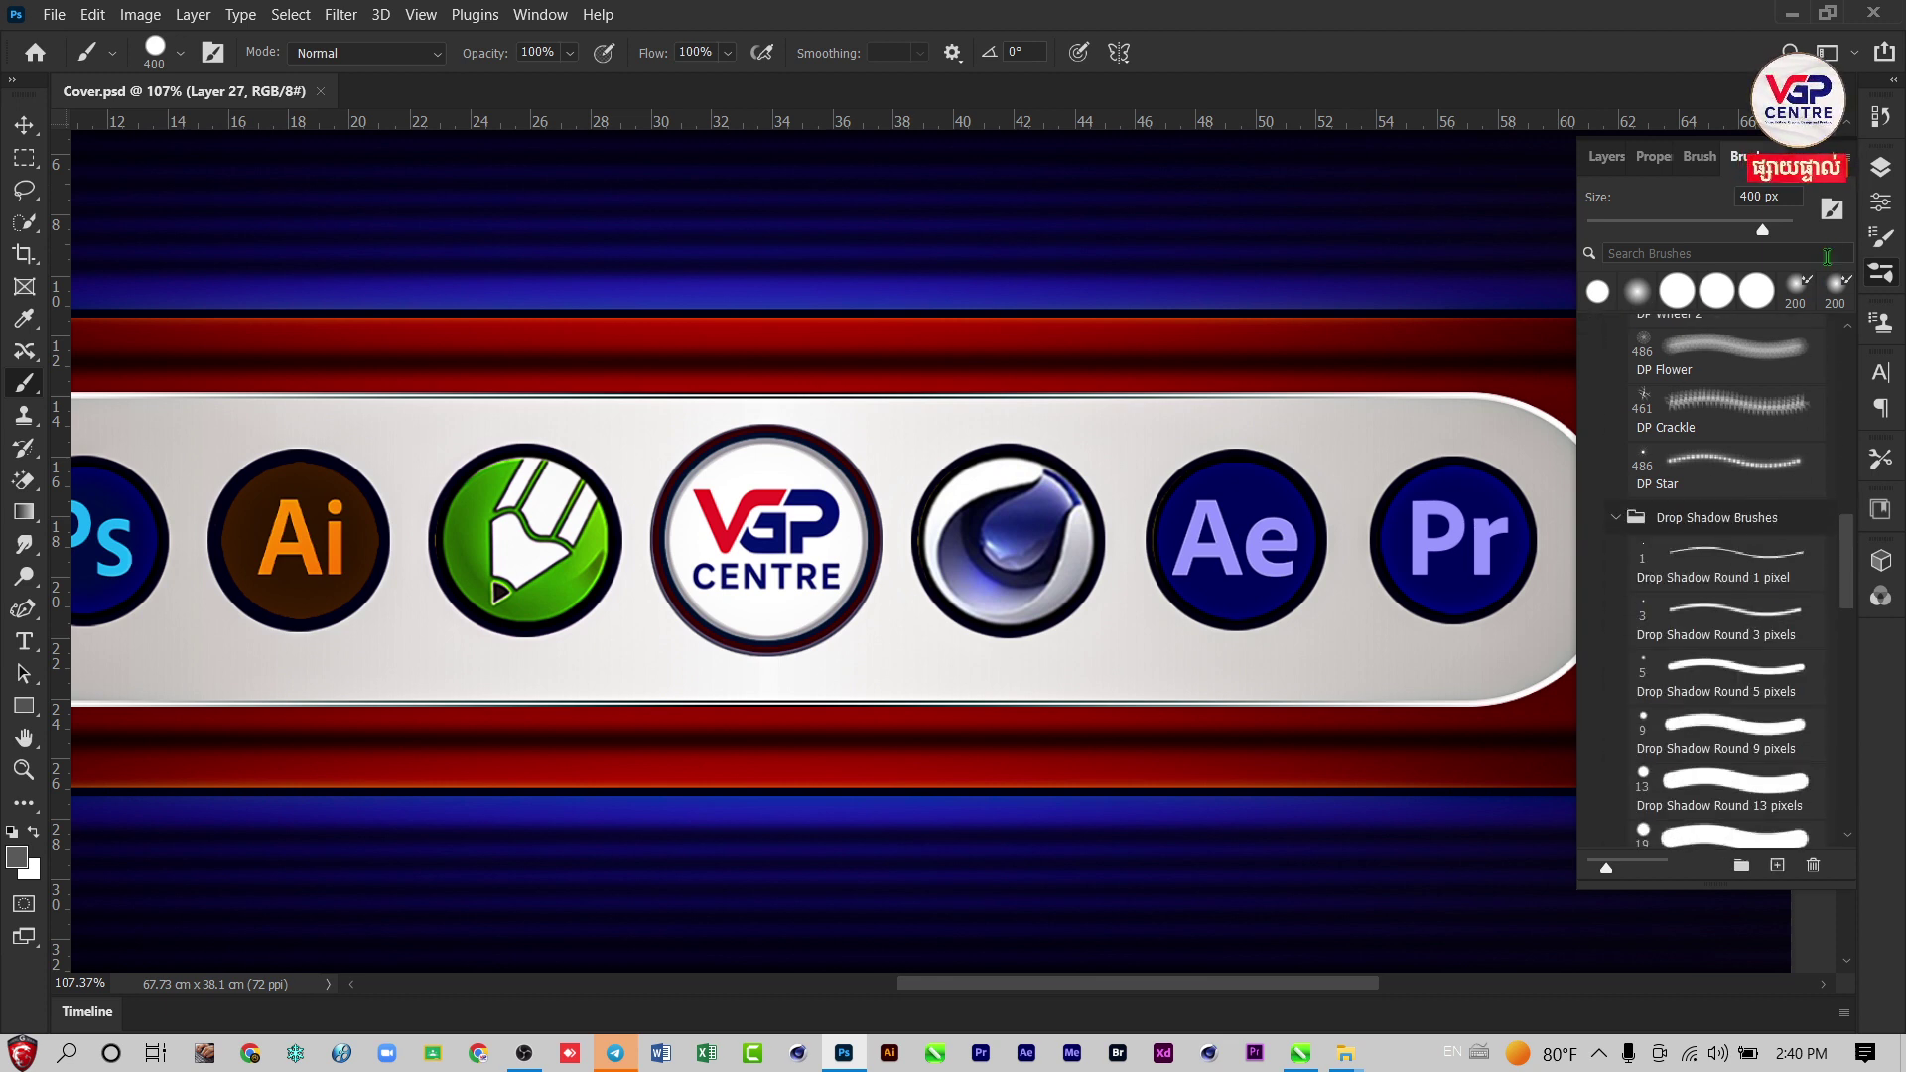
pyautogui.click(1858, 179)
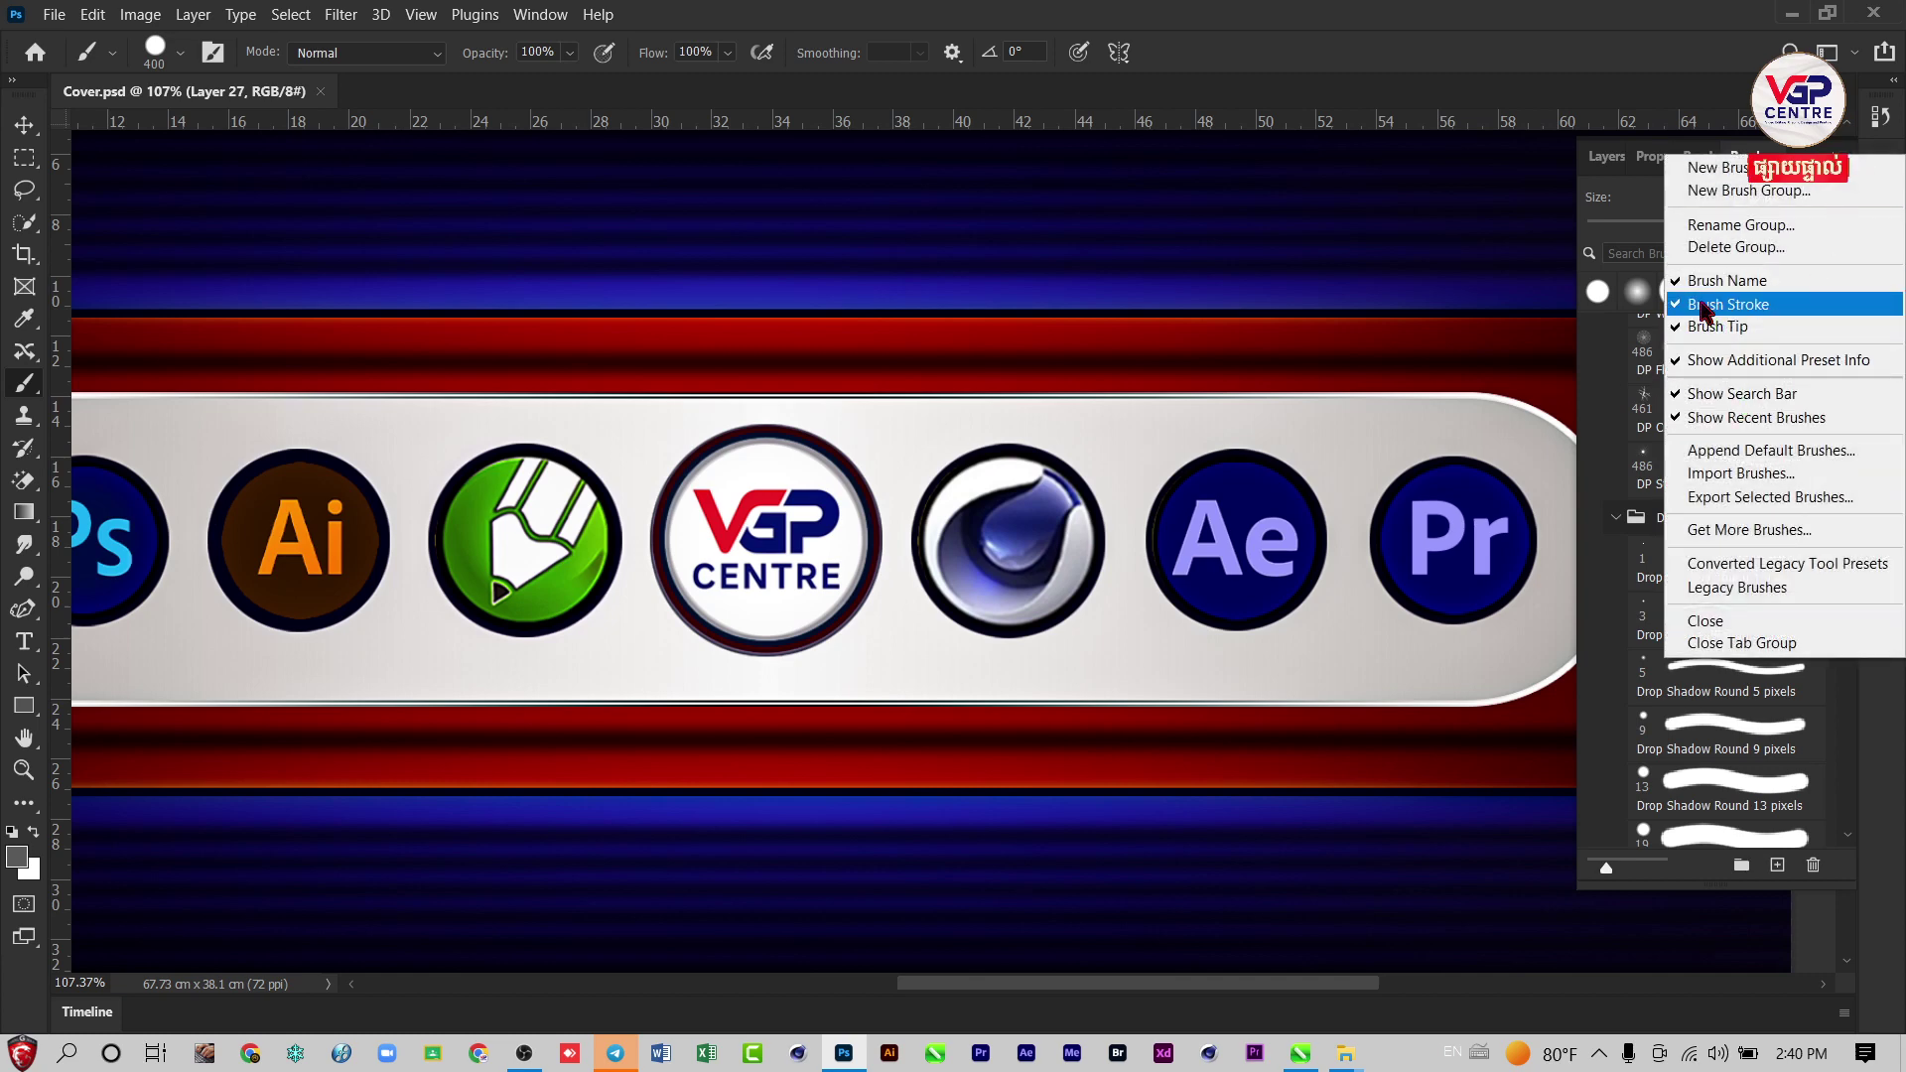
# Step: Toggle the brush stroke previews off and back on in the preset list
pyautogui.click(1694, 305)
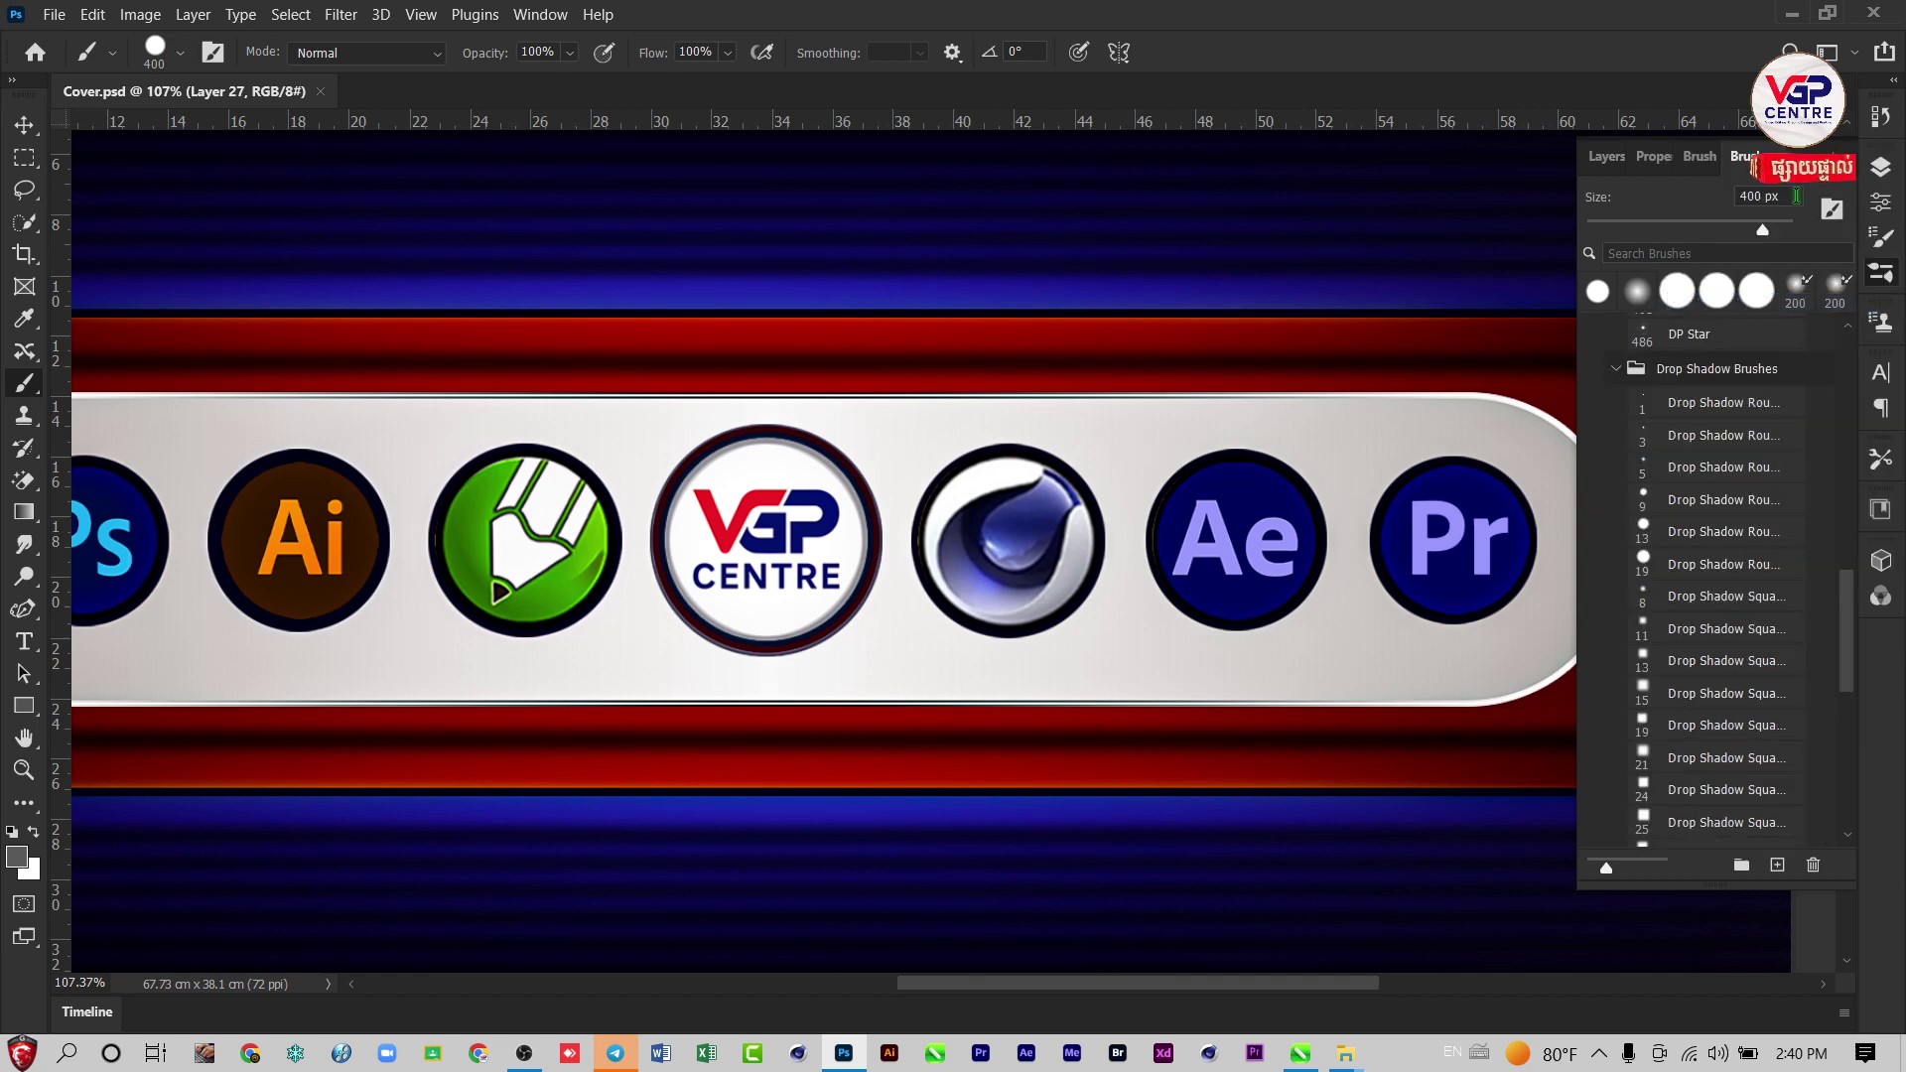
pyautogui.click(1844, 180)
pyautogui.click(1697, 315)
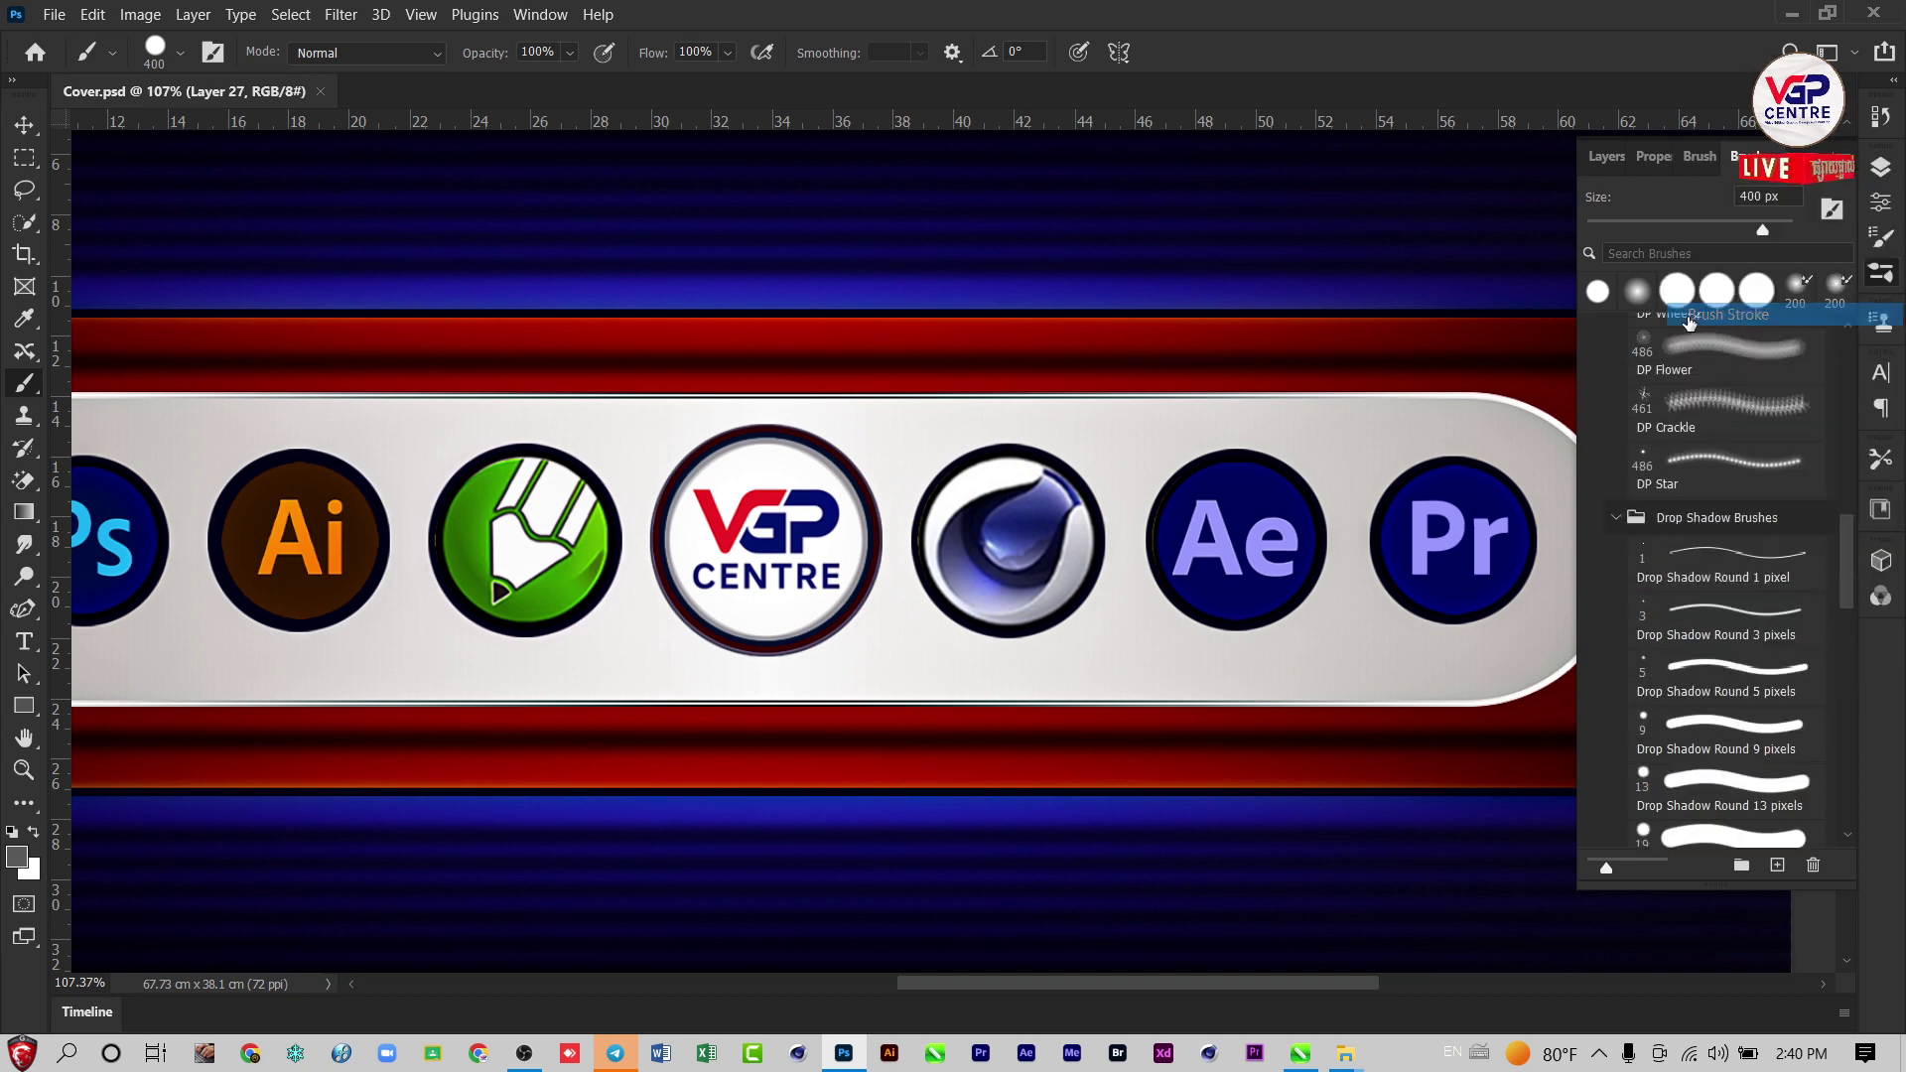
pyautogui.scroll(-3, 1702, 646)
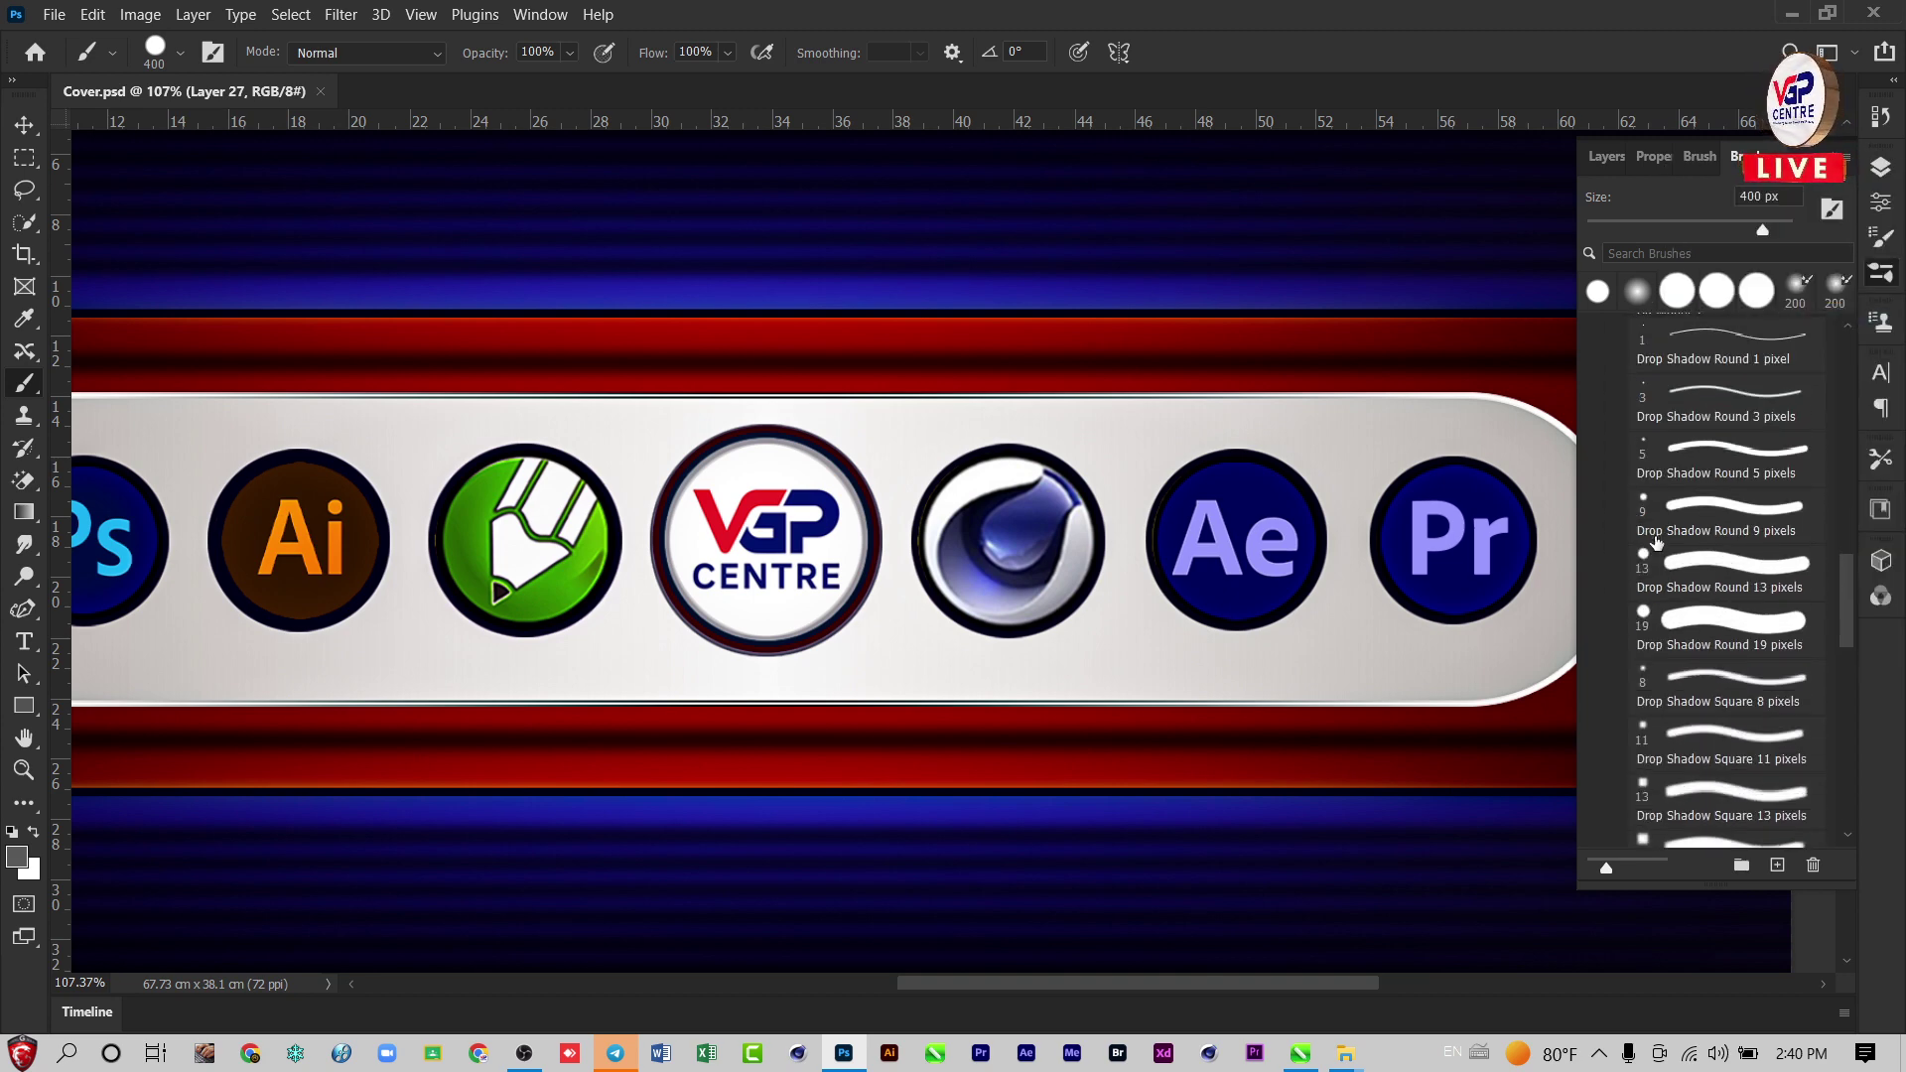
pyautogui.scroll(-3, 1693, 694)
pyautogui.scroll(-2, 1692, 698)
pyautogui.scroll(-2, 1693, 697)
pyautogui.scroll(-2, 1687, 698)
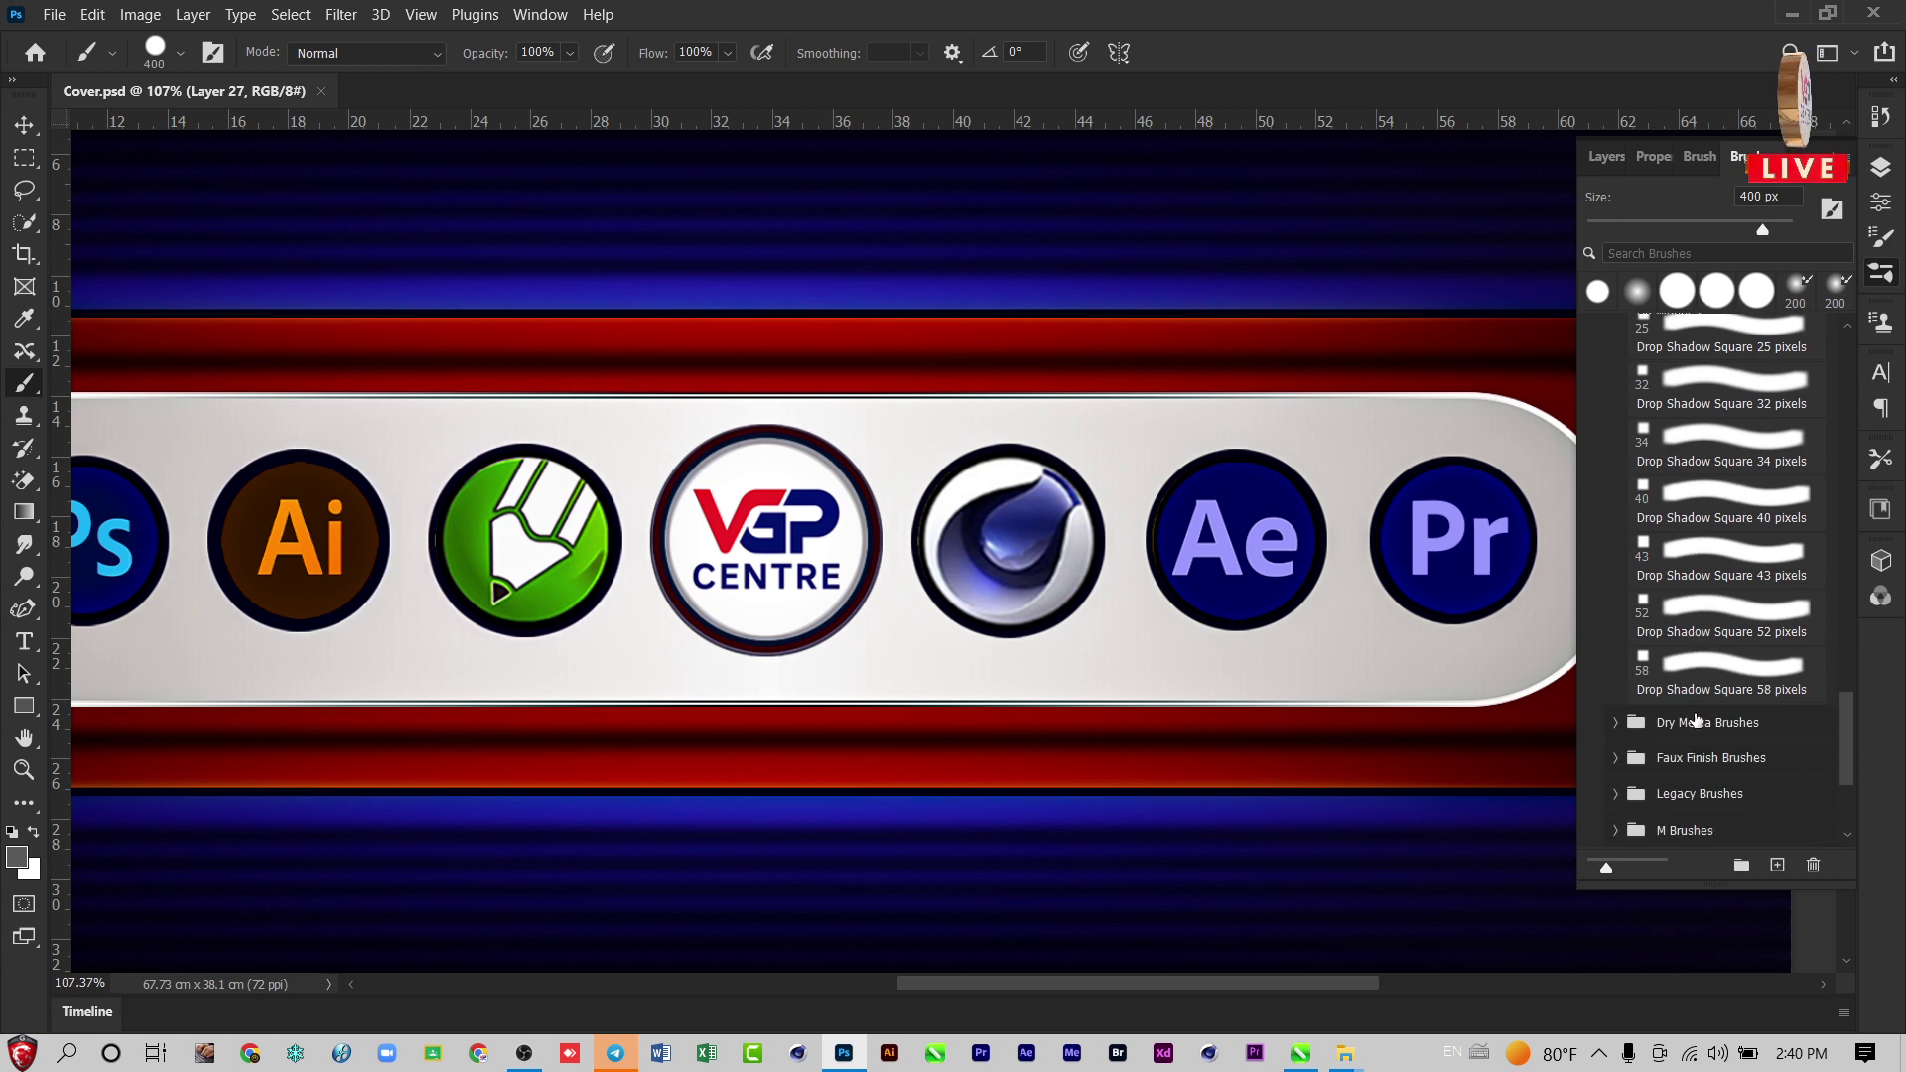
pyautogui.scroll(-2, 1648, 700)
# Step: Expand the Dry Media Brushes group and browse its presets
pyautogui.click(1615, 683)
pyautogui.scroll(-2, 1687, 695)
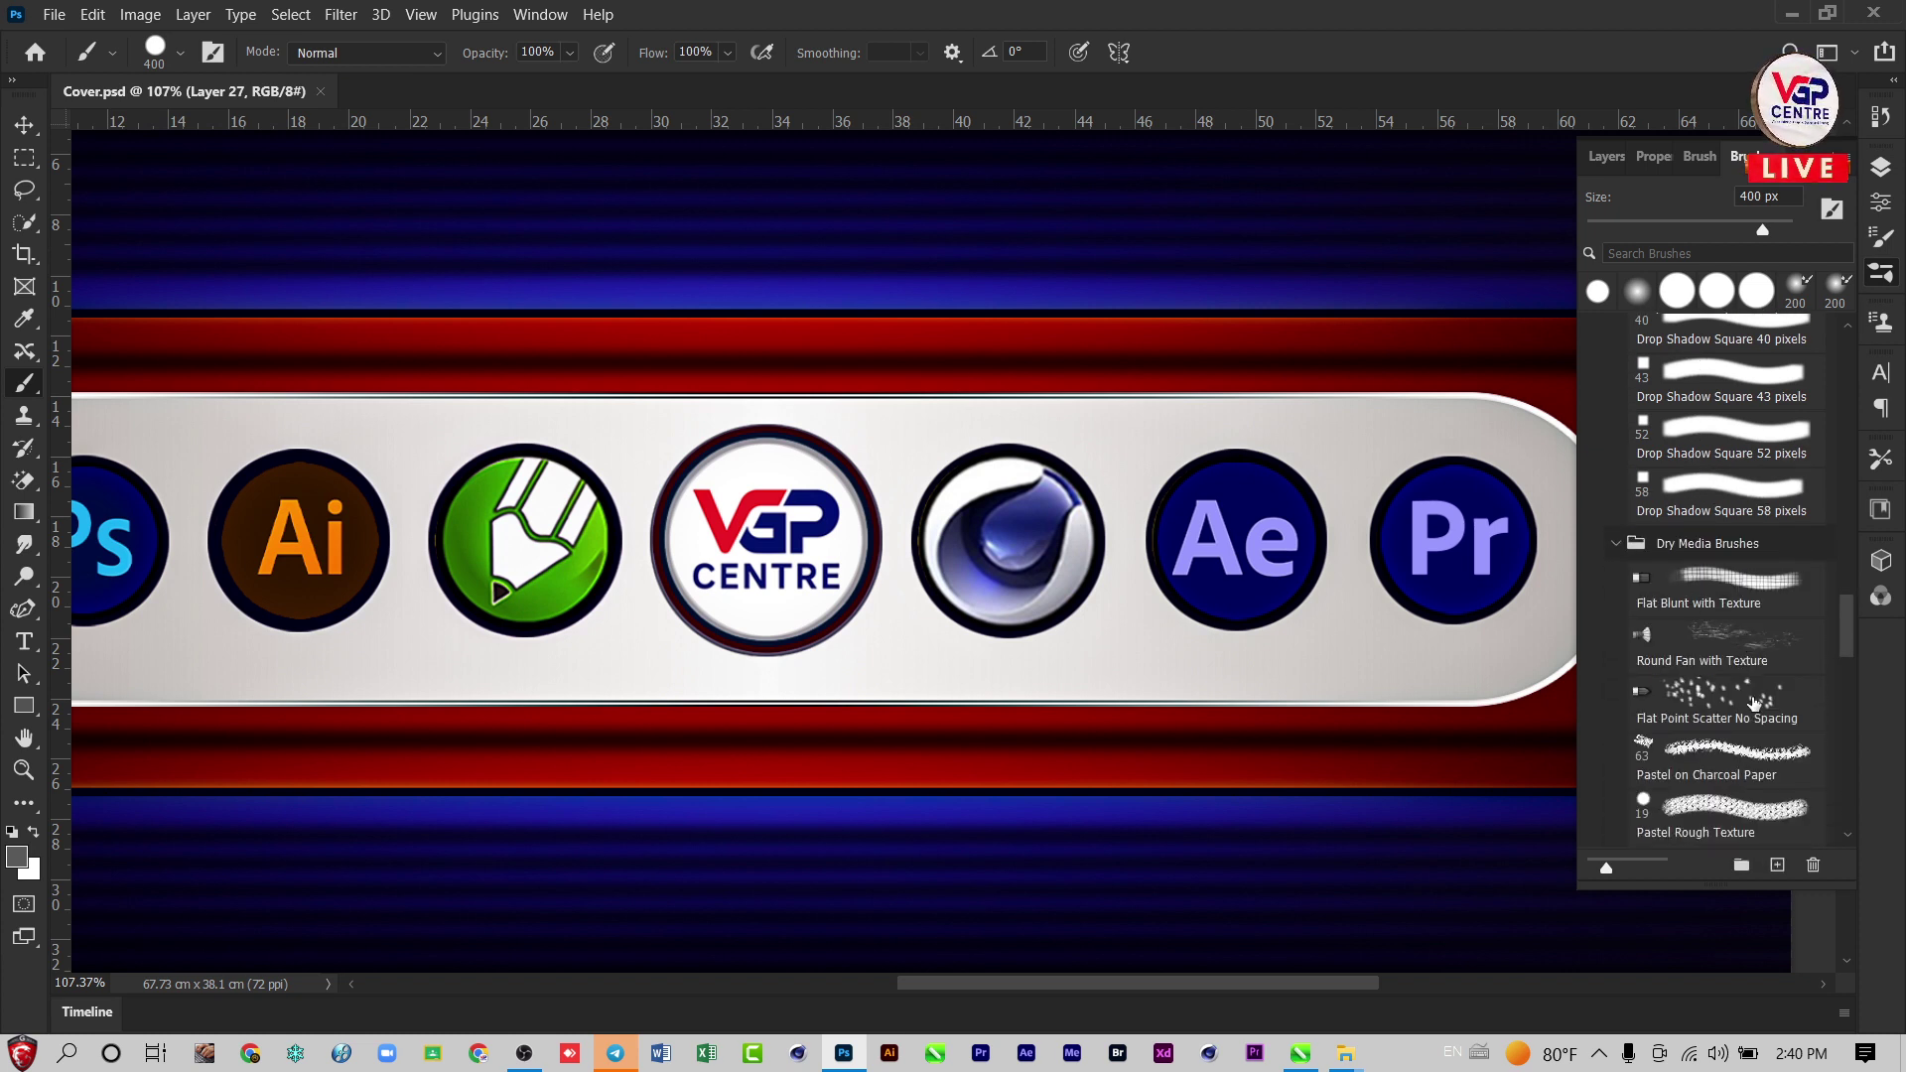
pyautogui.scroll(-2, 1777, 706)
pyautogui.scroll(-2, 1791, 711)
pyautogui.scroll(-1, 1743, 721)
pyautogui.scroll(-1, 1701, 756)
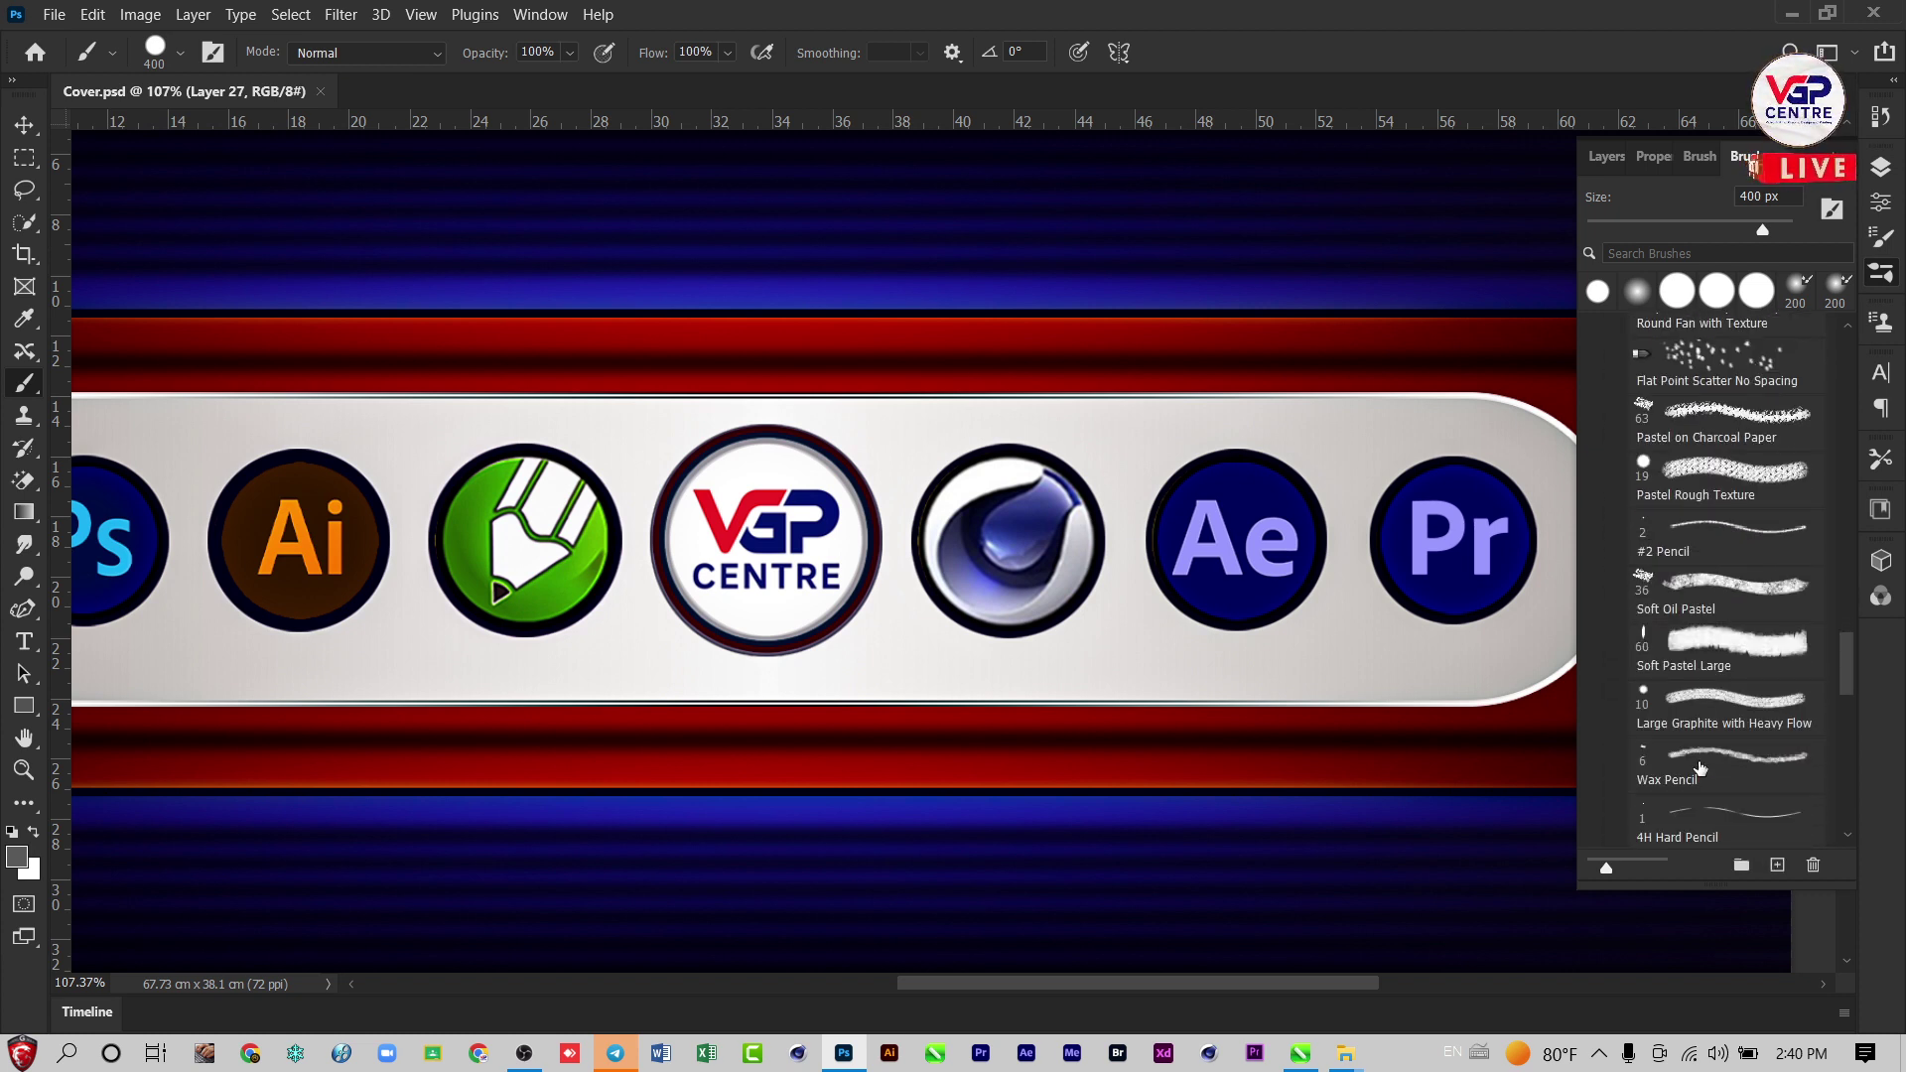
pyautogui.scroll(-1, 1707, 715)
pyautogui.scroll(1, 1712, 673)
pyautogui.scroll(1, 1712, 673)
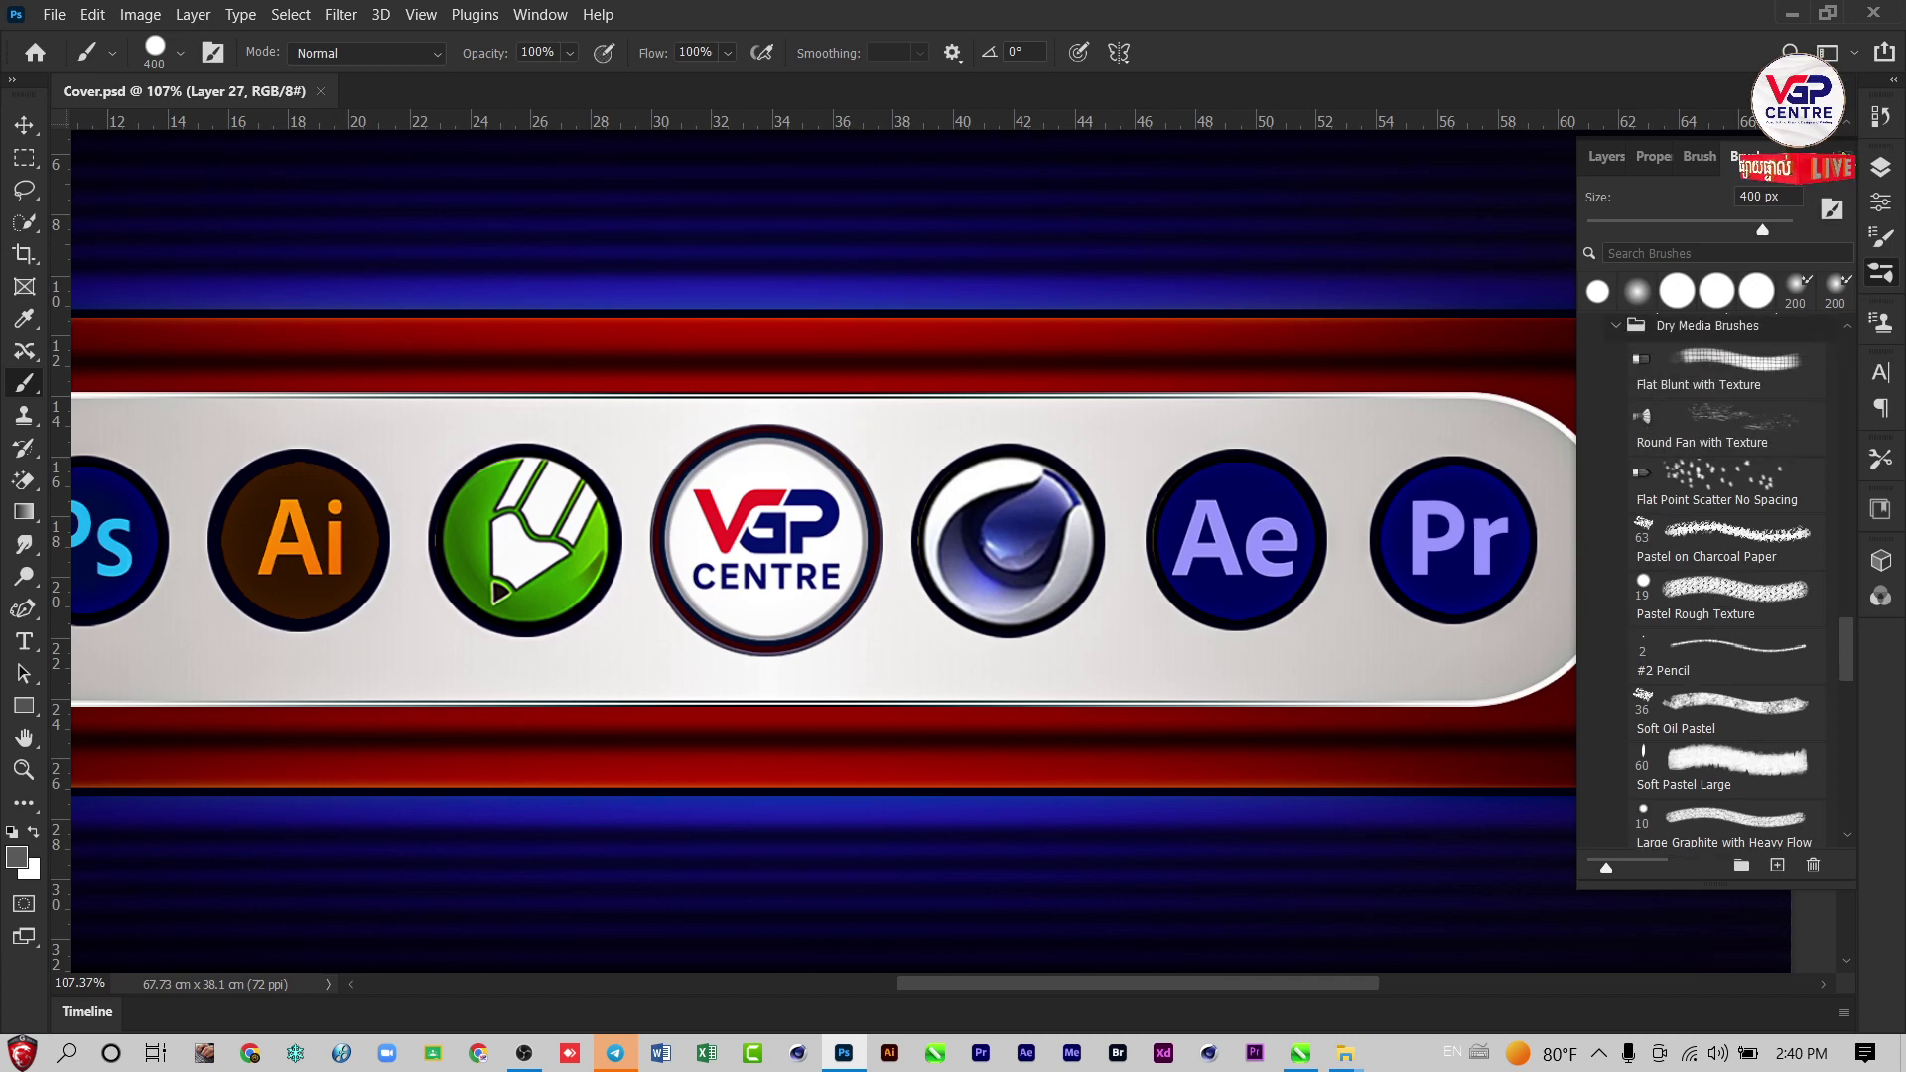
# Step: Toggle Brush Name off and back on, then turn off Brush Tip thumbnails
pyautogui.click(1844, 156)
pyautogui.click(1729, 280)
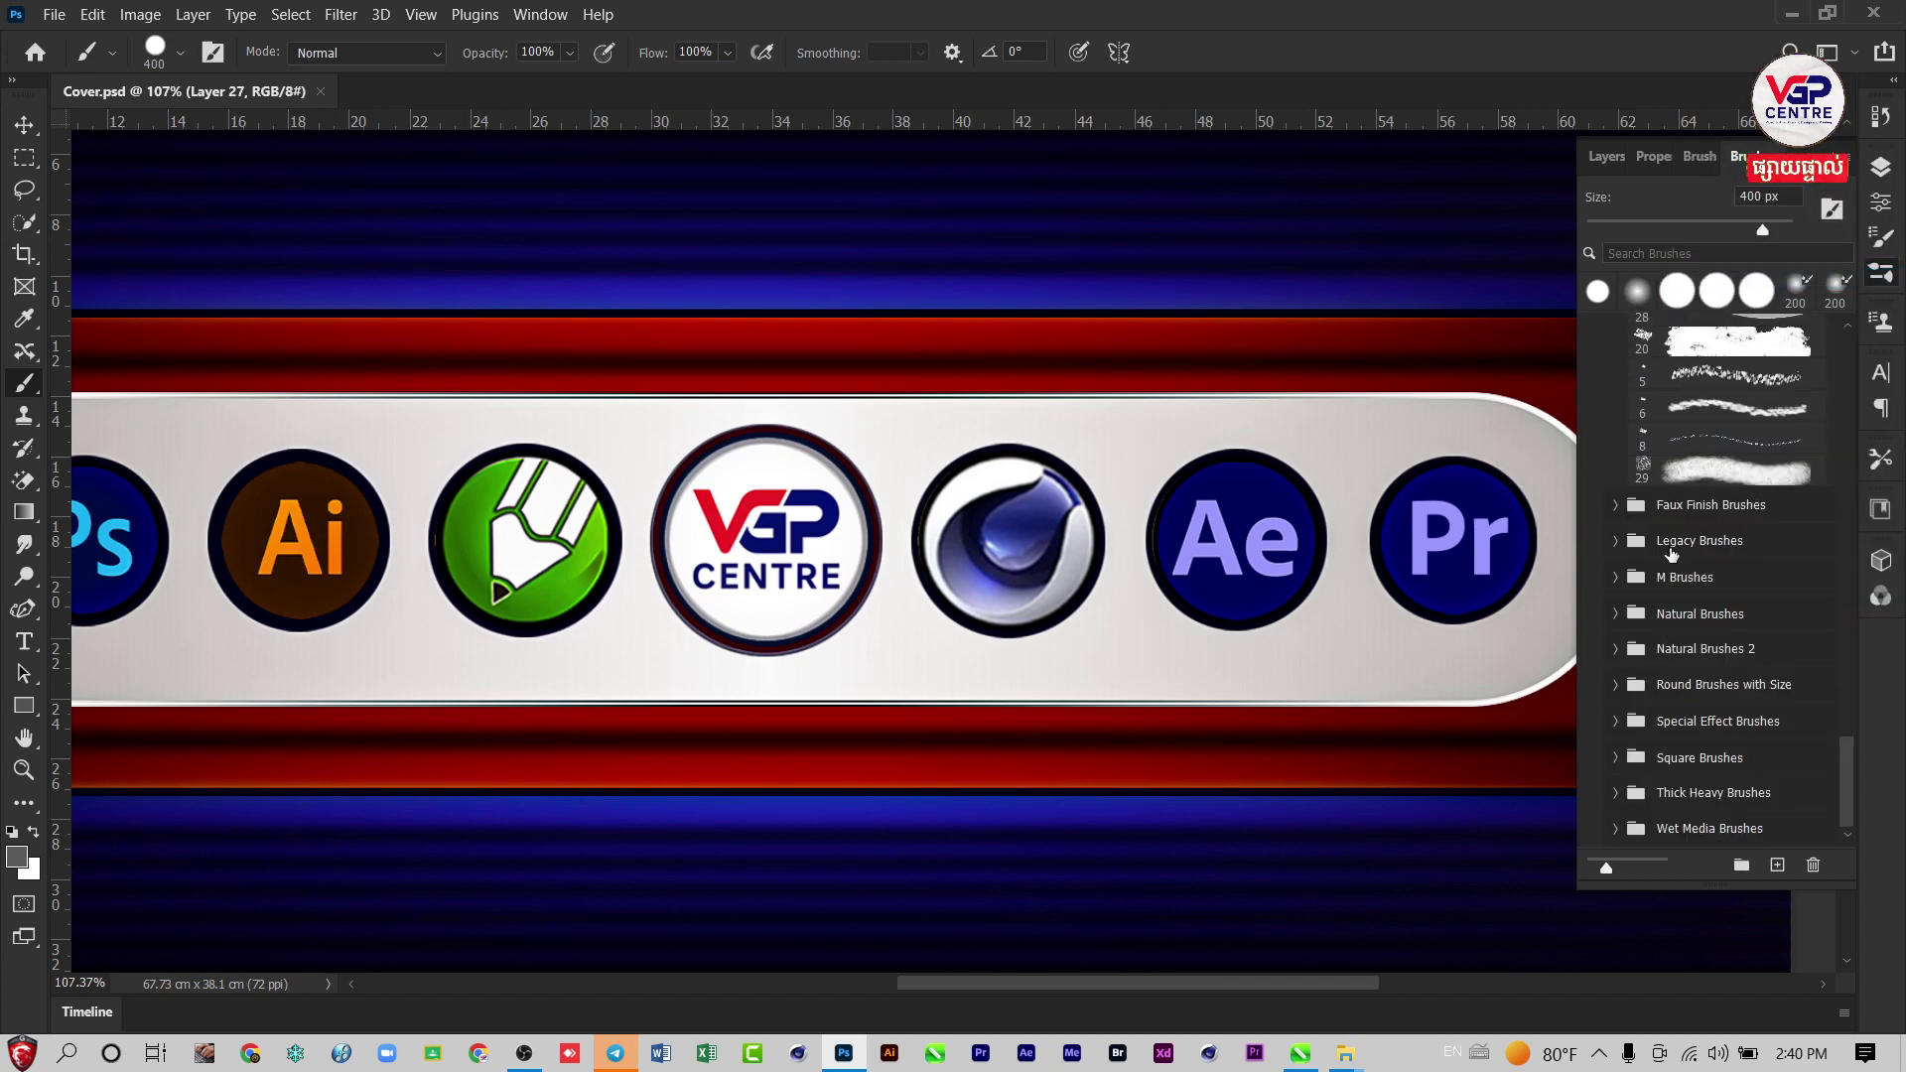
pyautogui.scroll(1, 1671, 553)
pyautogui.scroll(1, 1672, 552)
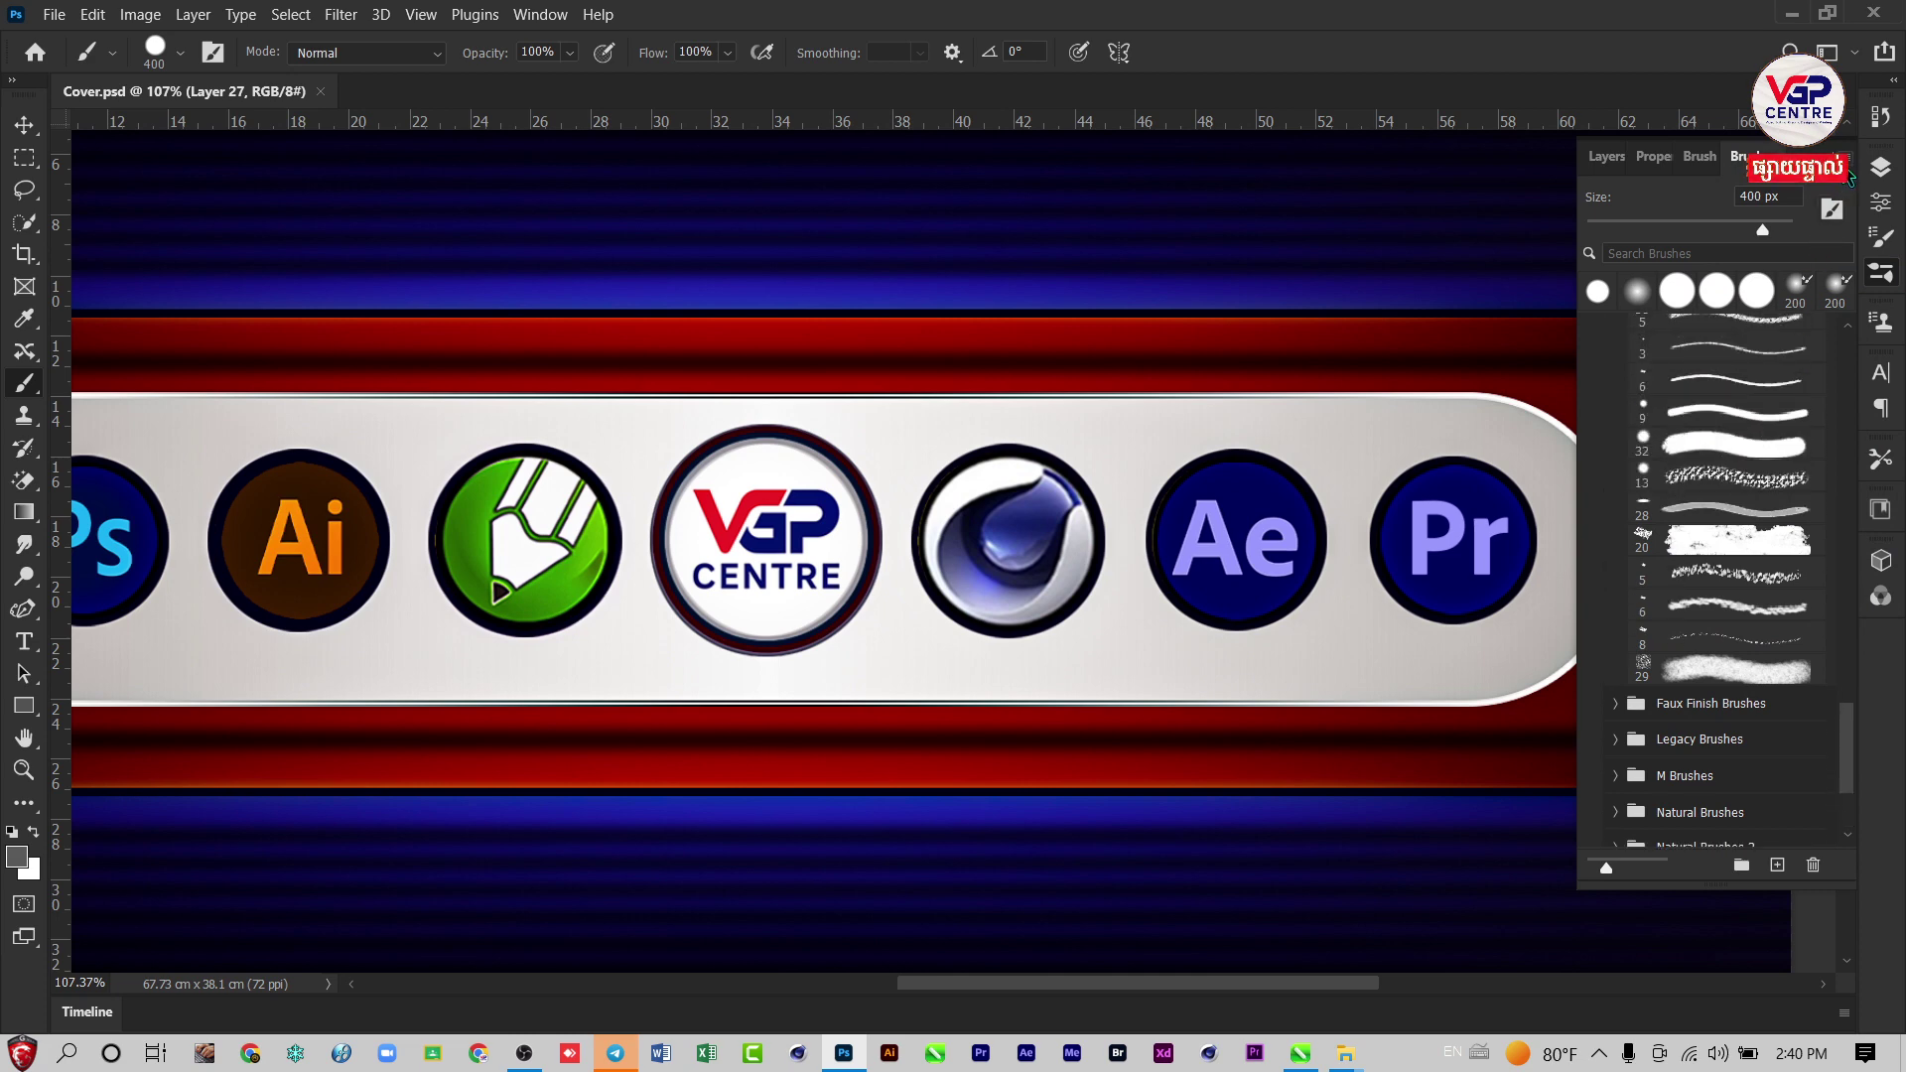
pyautogui.click(1847, 159)
pyautogui.click(1729, 278)
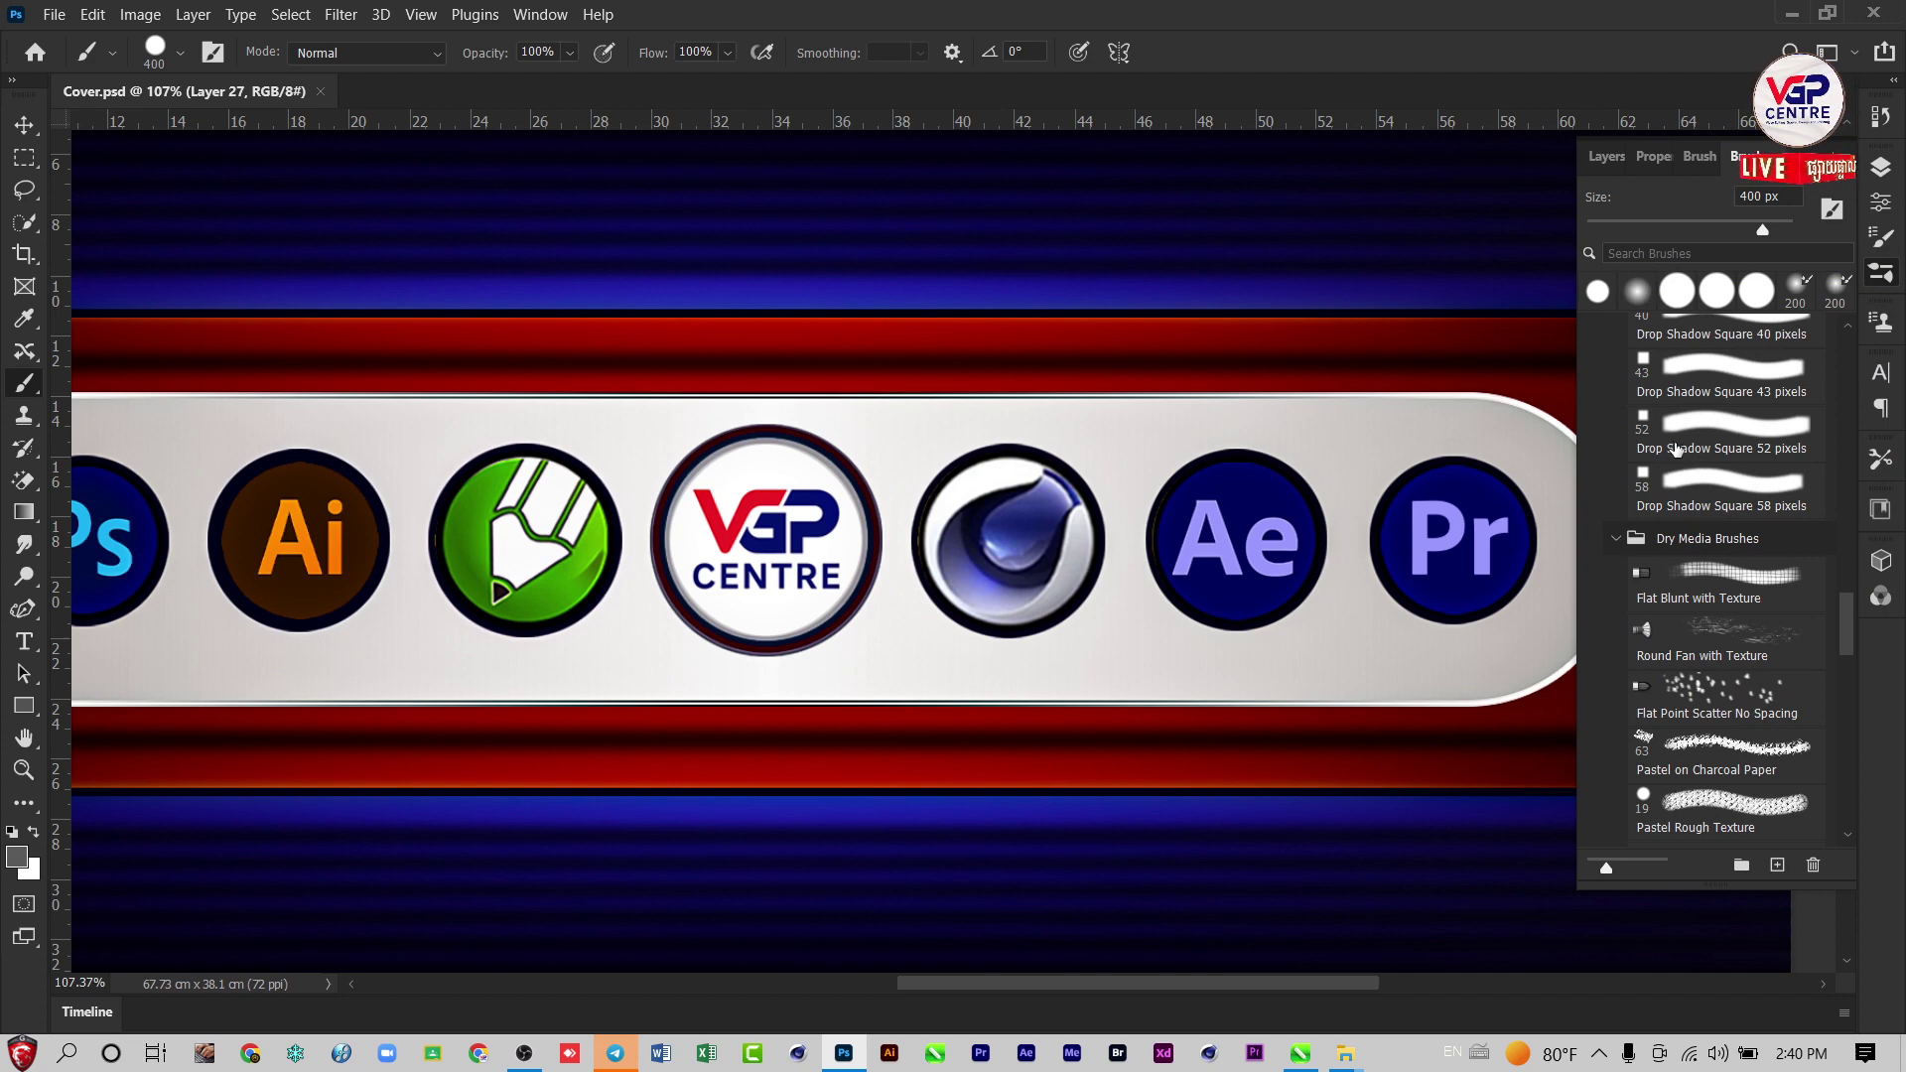
pyautogui.click(1846, 162)
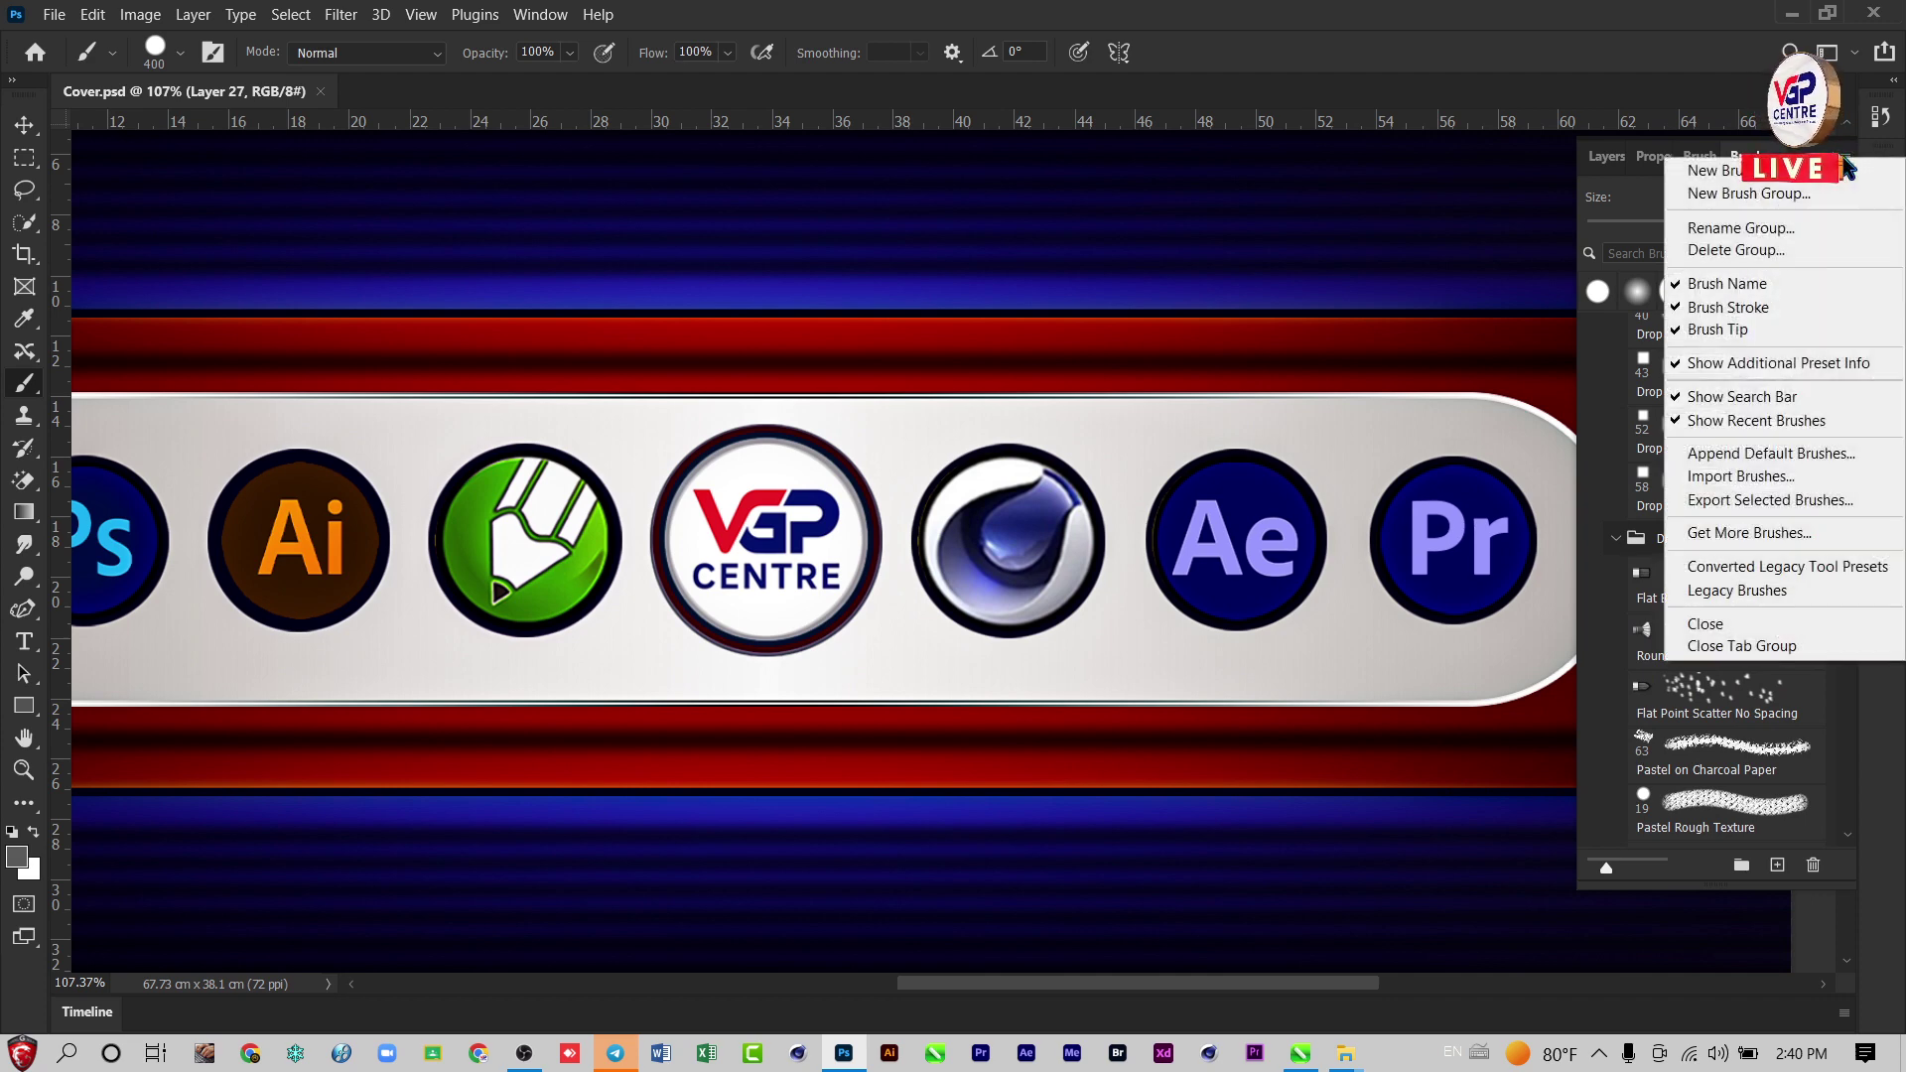
pyautogui.click(1701, 332)
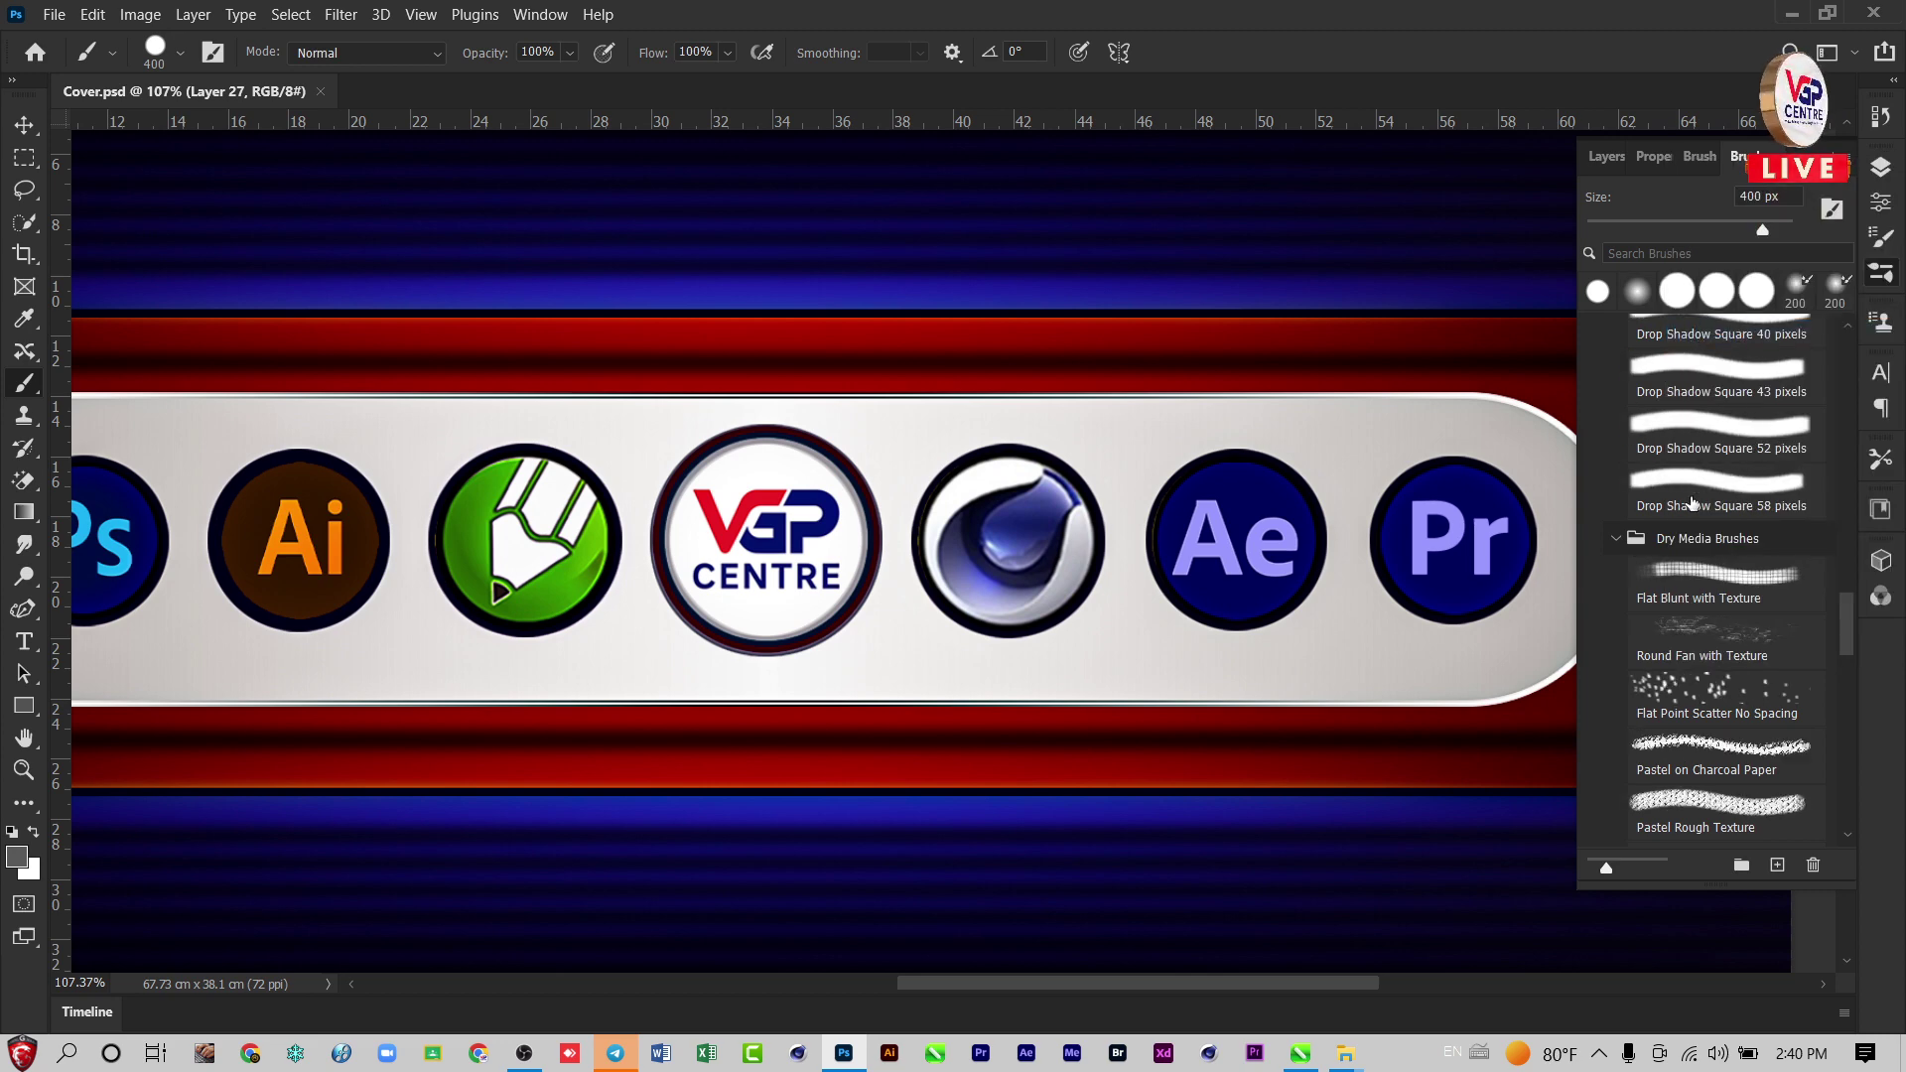
# Step: Turn Brush Tip thumbnails back on and scroll down the preset list
pyautogui.click(1846, 161)
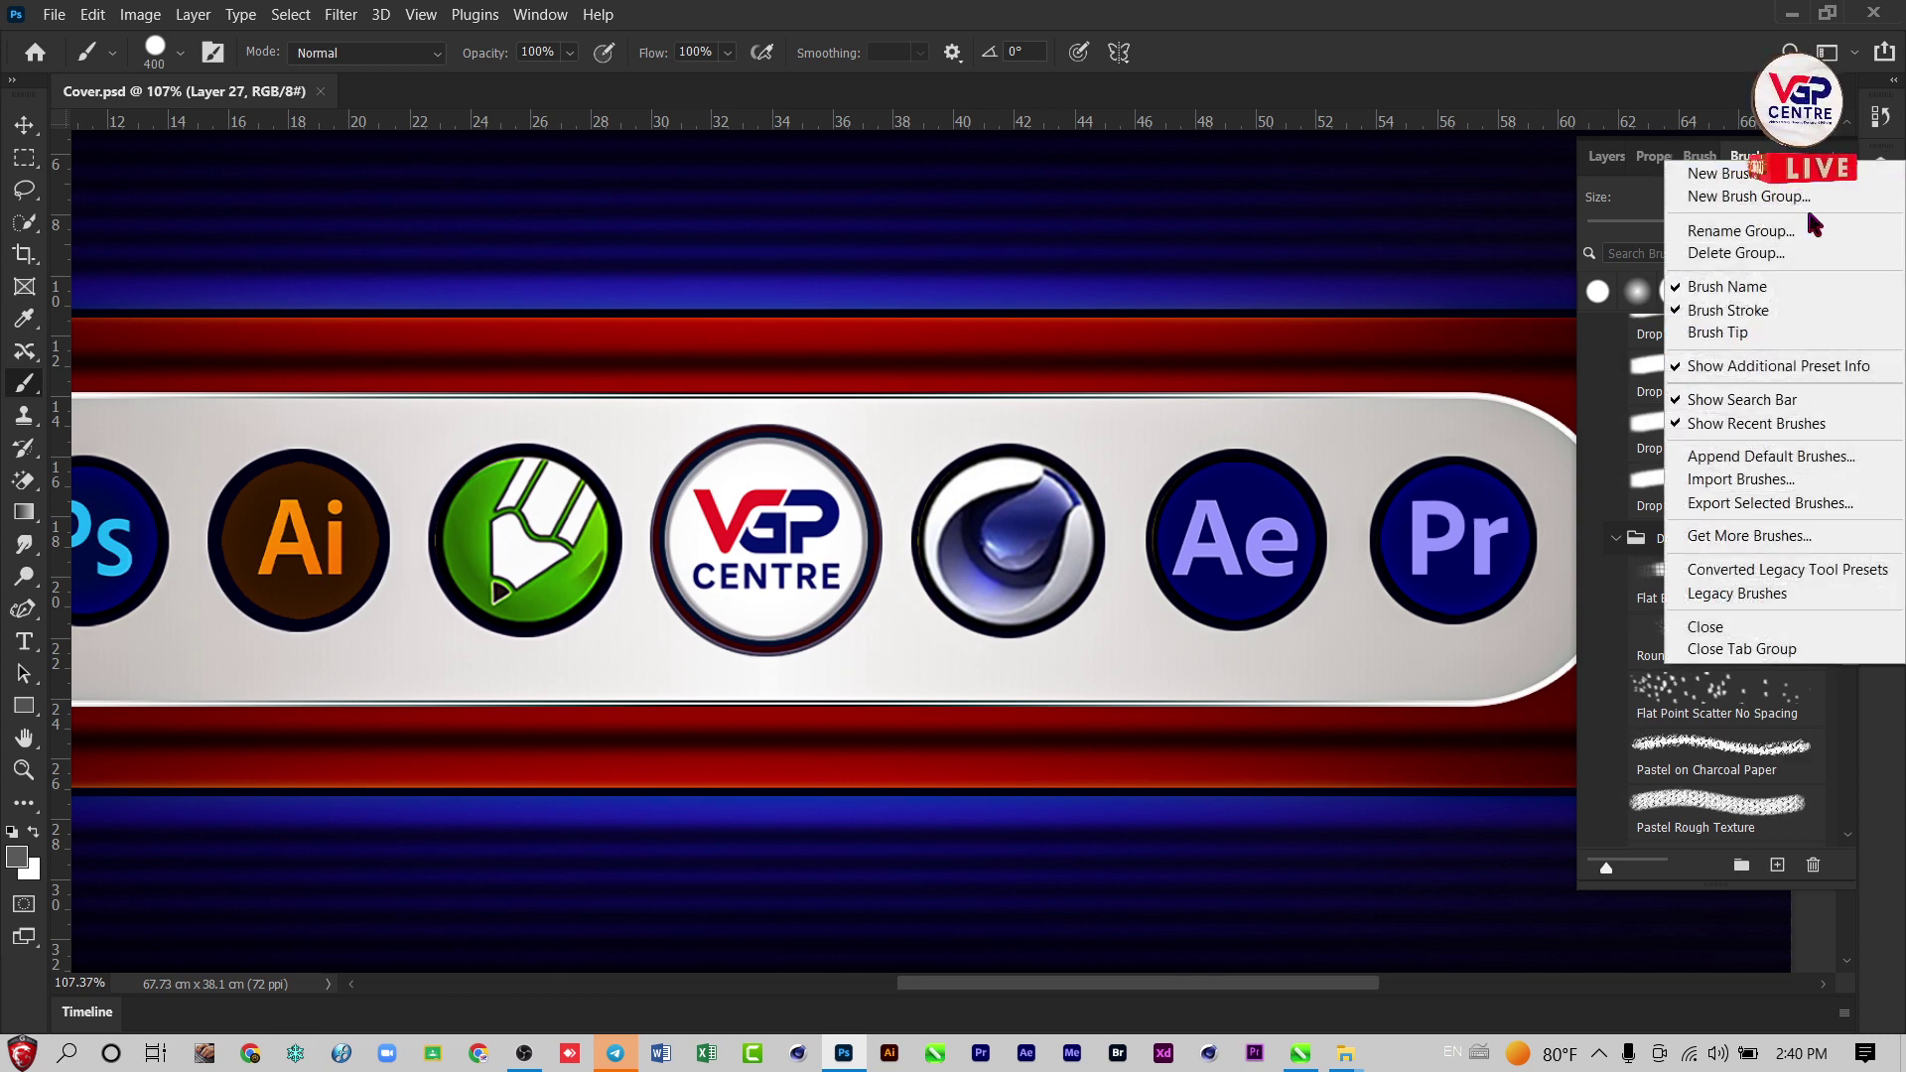
pyautogui.click(1685, 332)
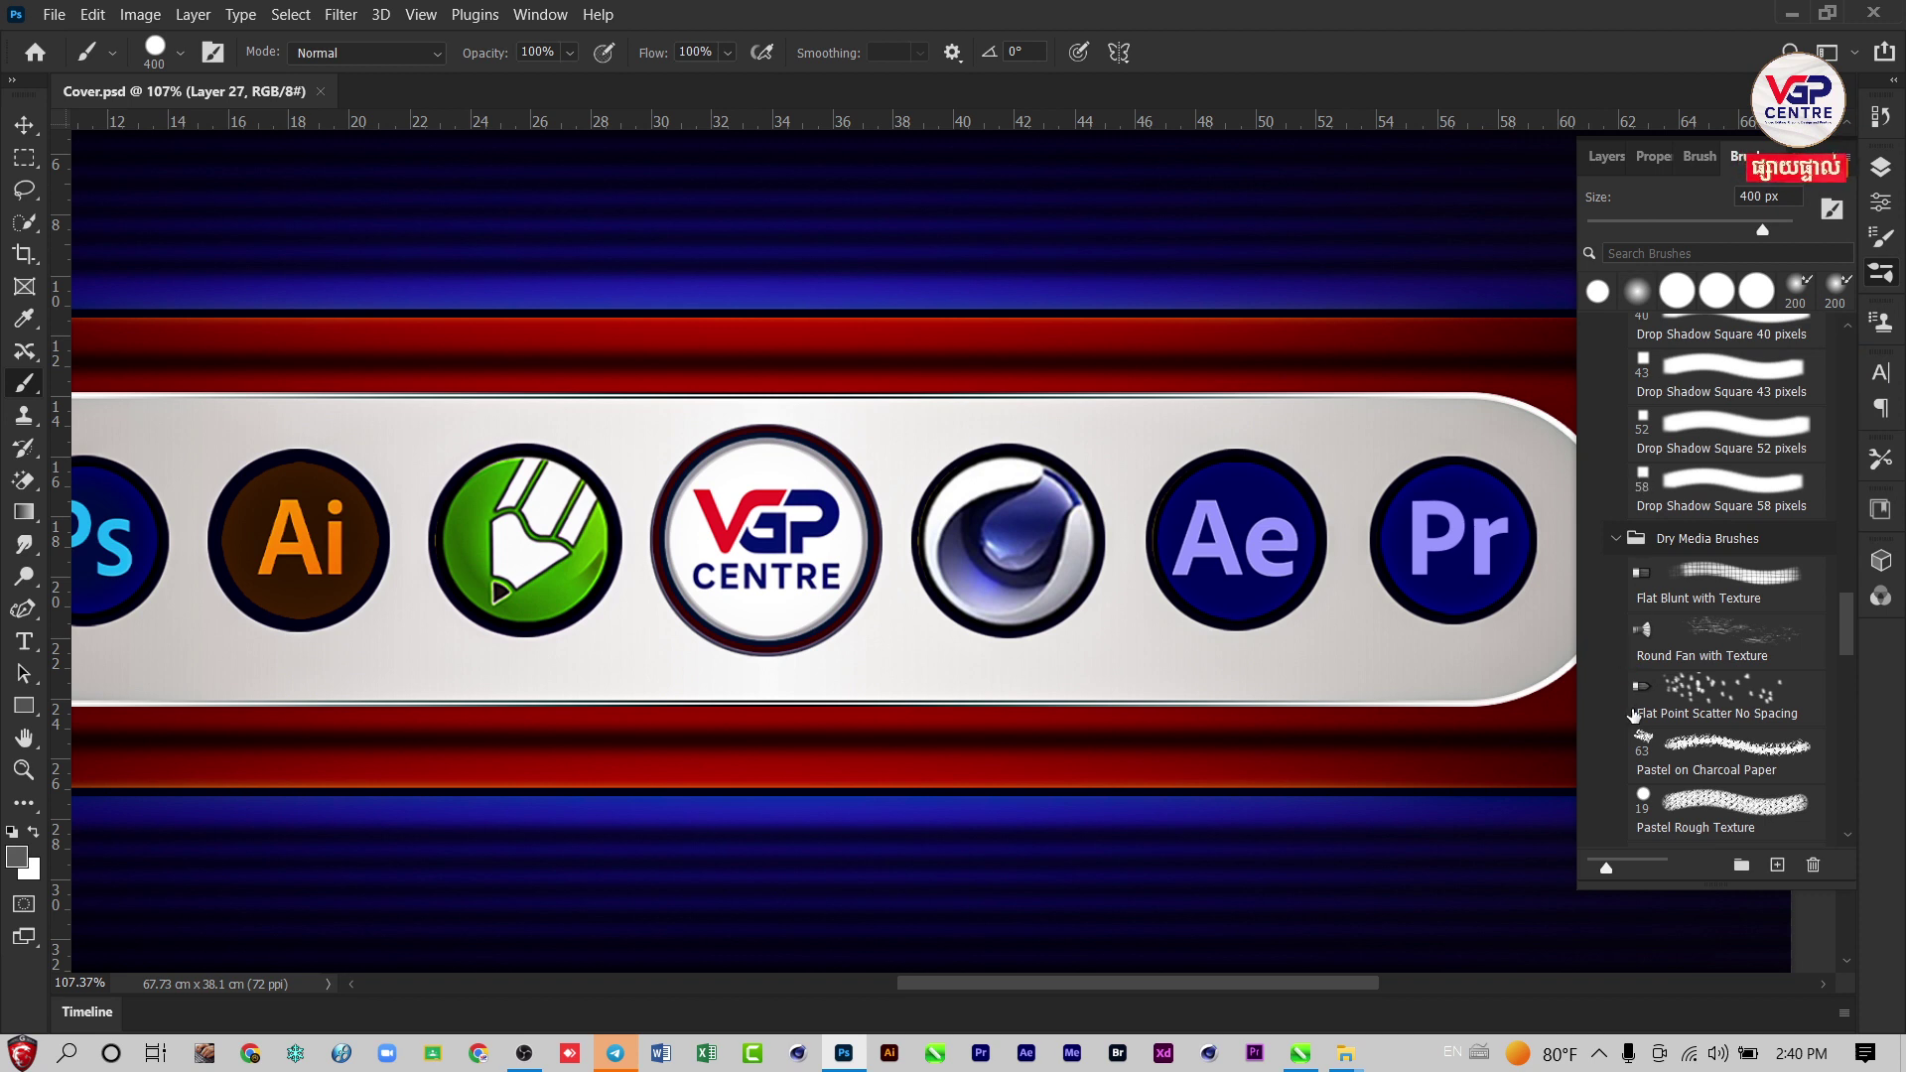
pyautogui.scroll(-2, 1633, 715)
pyautogui.scroll(-3, 1637, 719)
pyautogui.scroll(-2, 1645, 726)
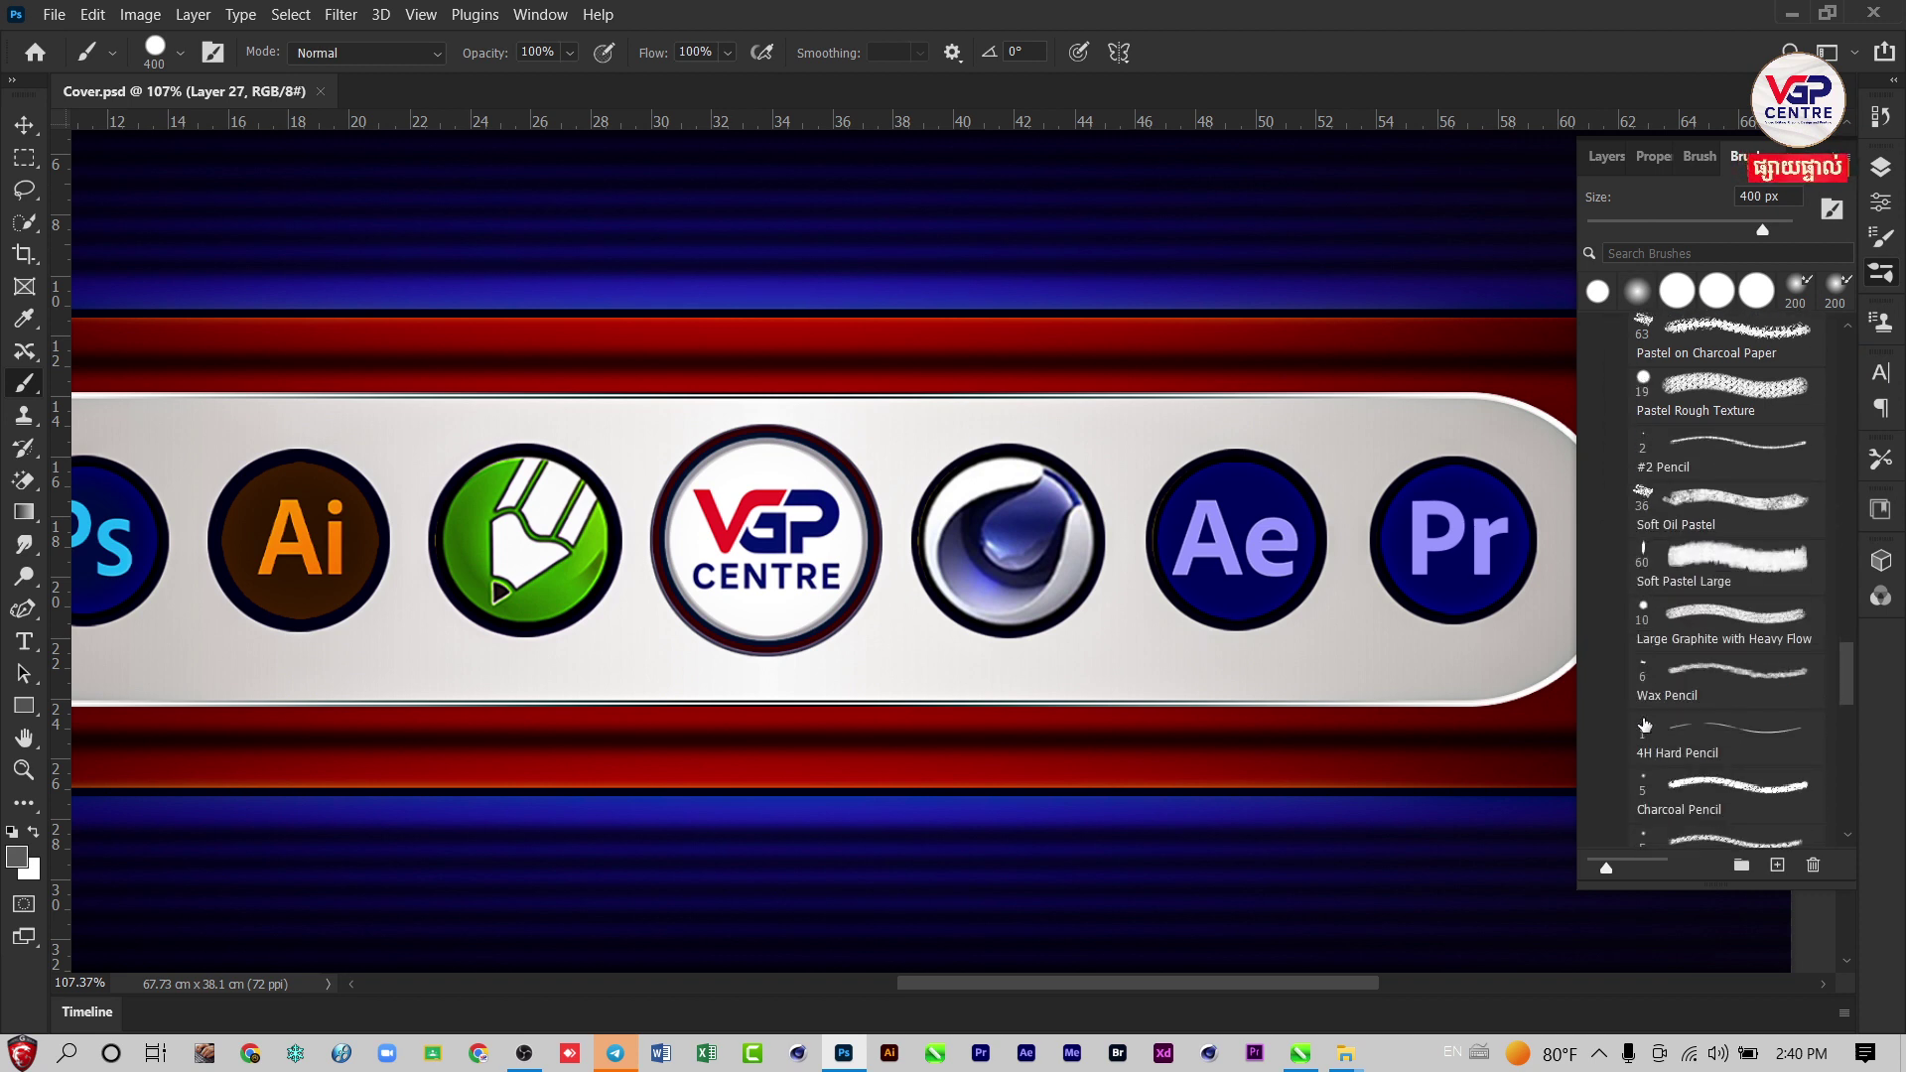
pyautogui.scroll(-3, 1645, 725)
pyautogui.scroll(-3, 1646, 722)
pyautogui.scroll(-3, 1647, 718)
pyautogui.scroll(-2, 1648, 715)
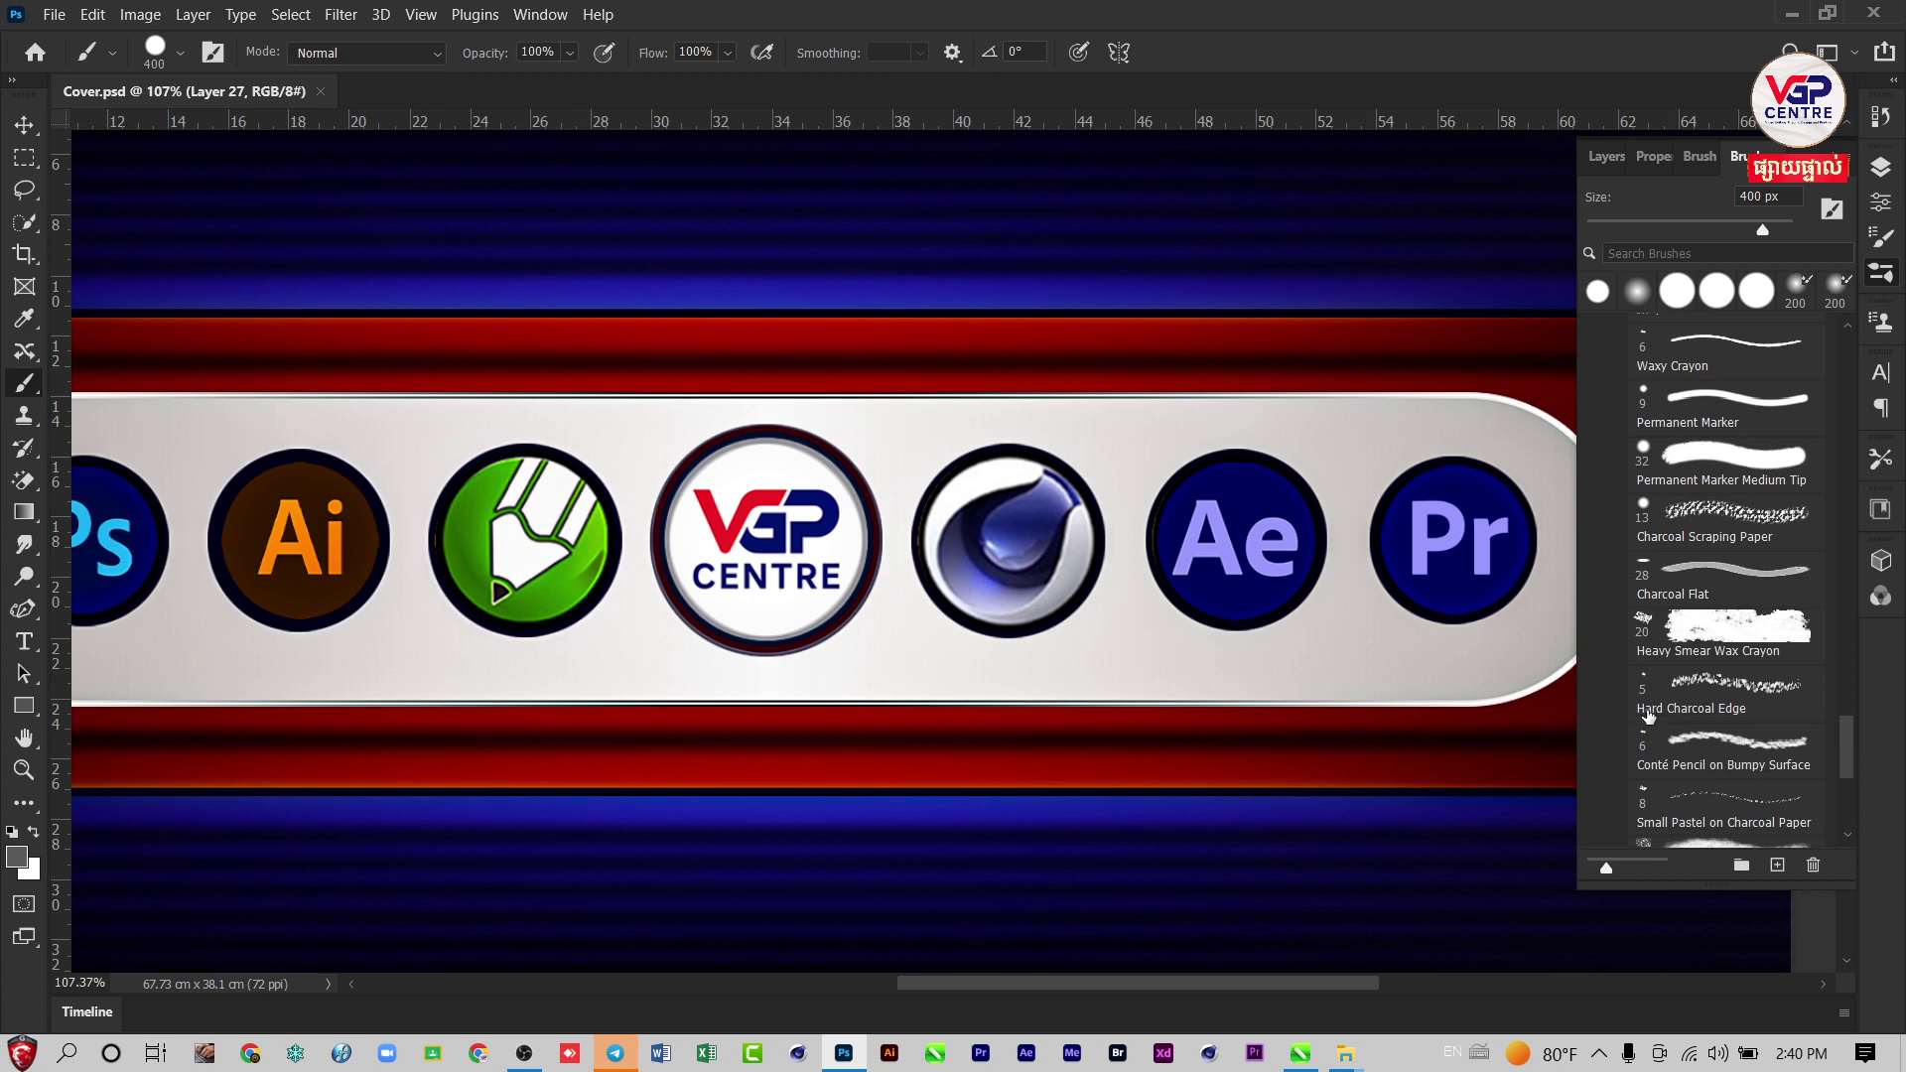
pyautogui.scroll(-2, 1647, 715)
pyautogui.scroll(-3, 1648, 713)
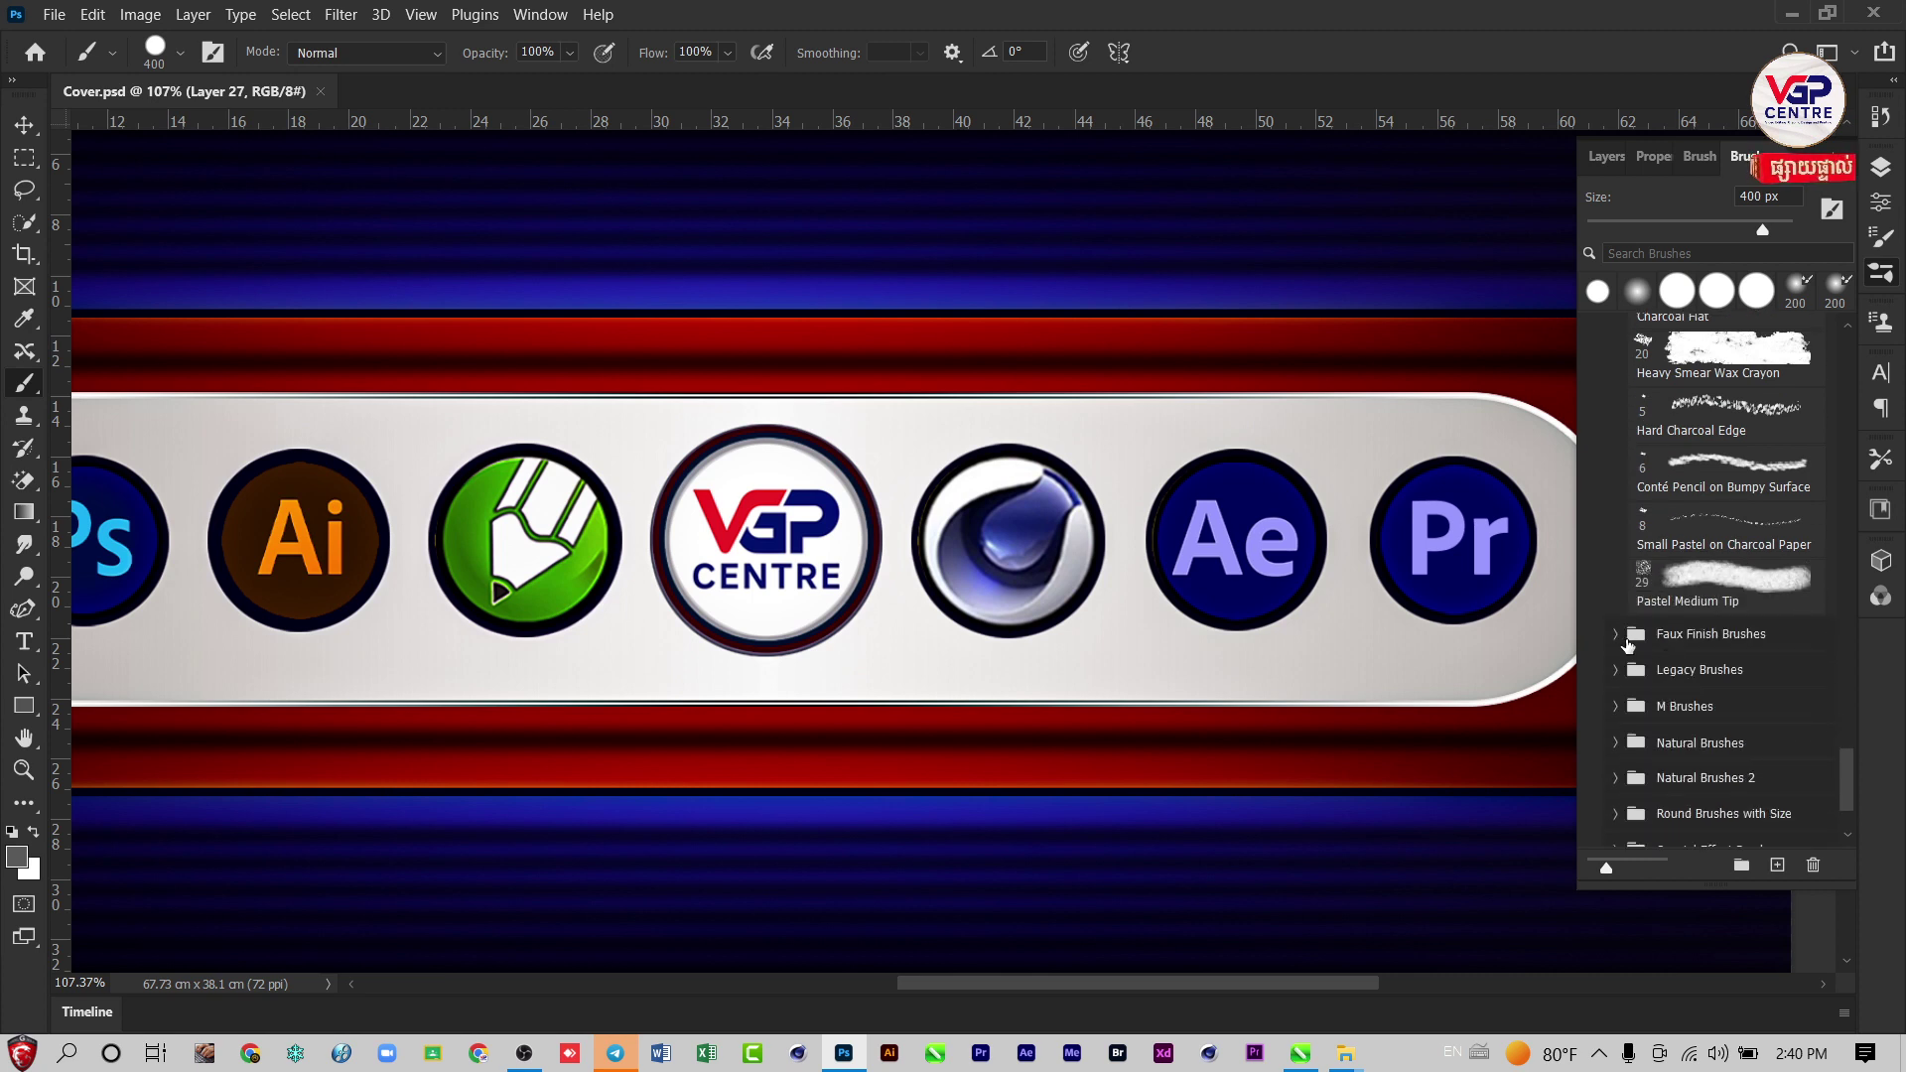
# Step: Expand the Legacy Brushes folder and scroll through to its Texture and Triangle presets
pyautogui.click(1628, 670)
pyautogui.scroll(-1, 1730, 678)
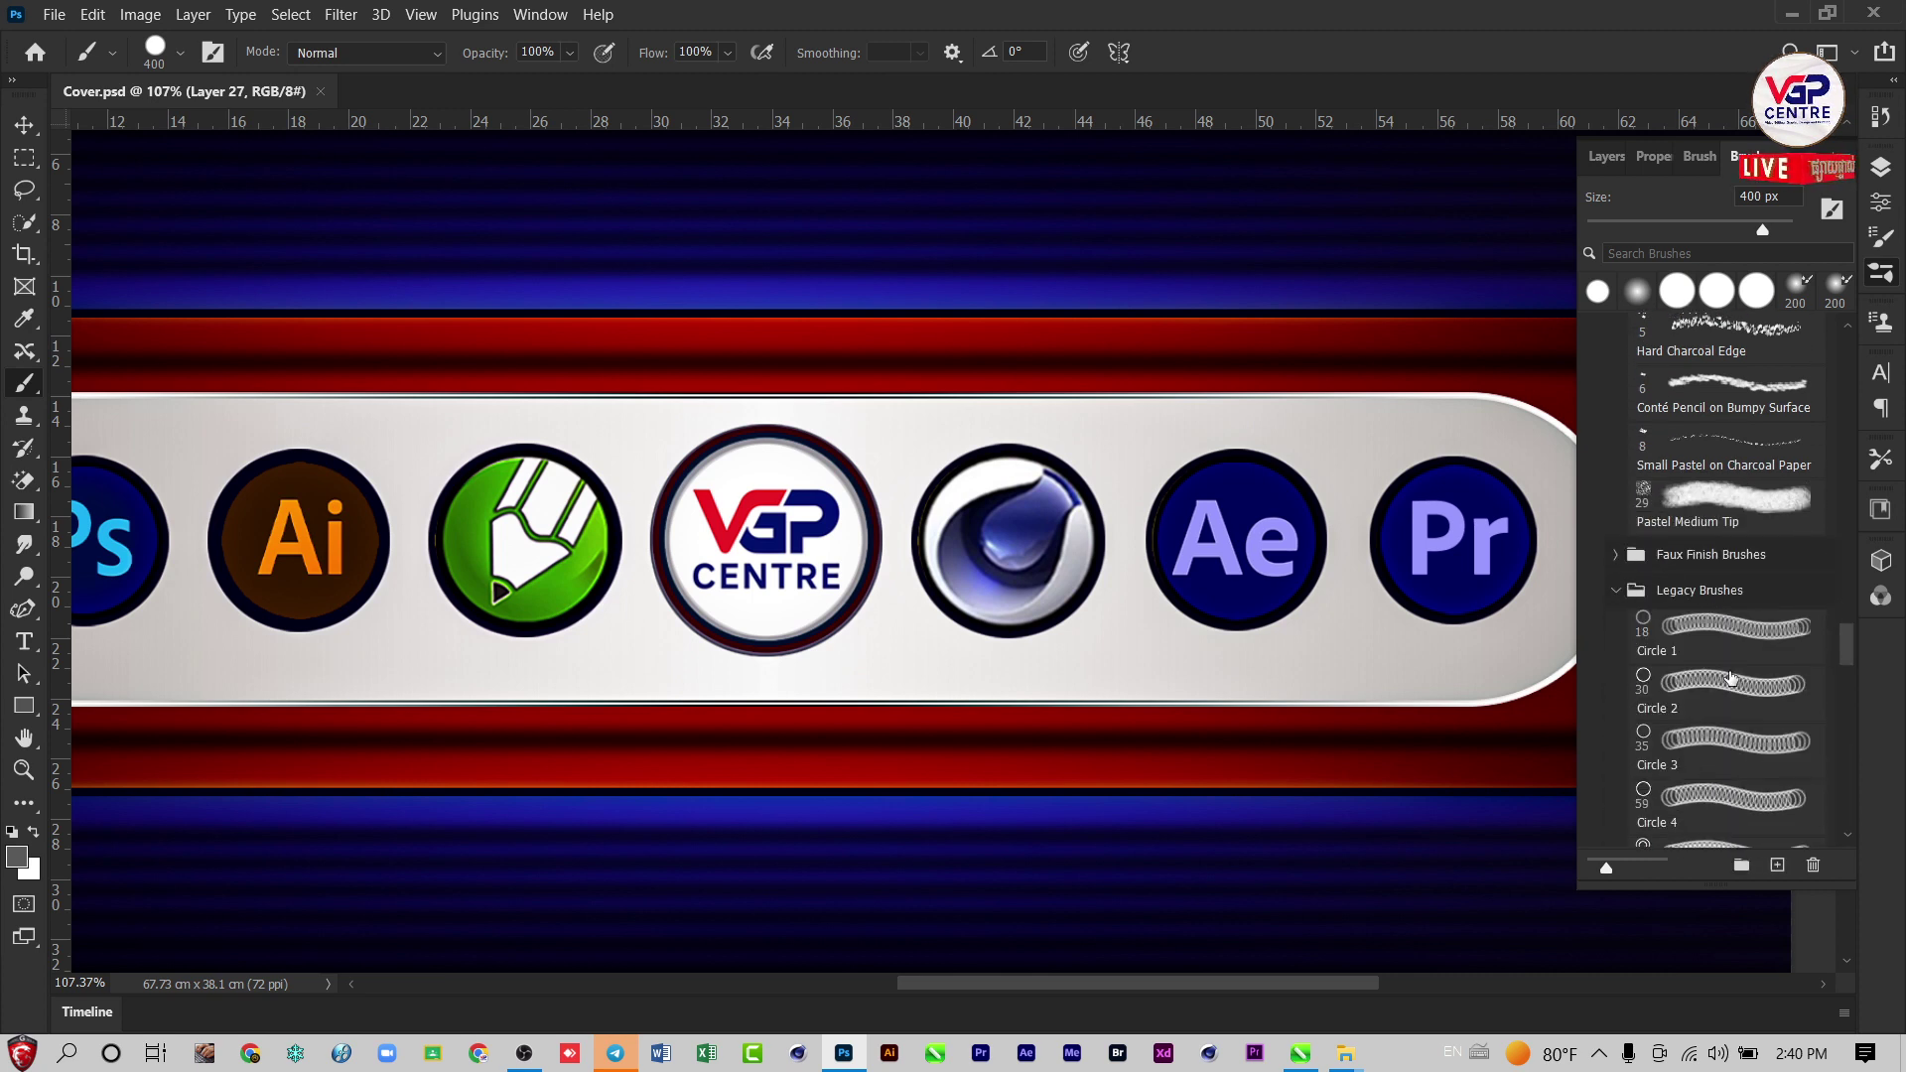
pyautogui.scroll(-2, 1730, 678)
pyautogui.scroll(-2, 1712, 679)
pyautogui.scroll(-1, 1693, 680)
pyautogui.scroll(-2, 1673, 681)
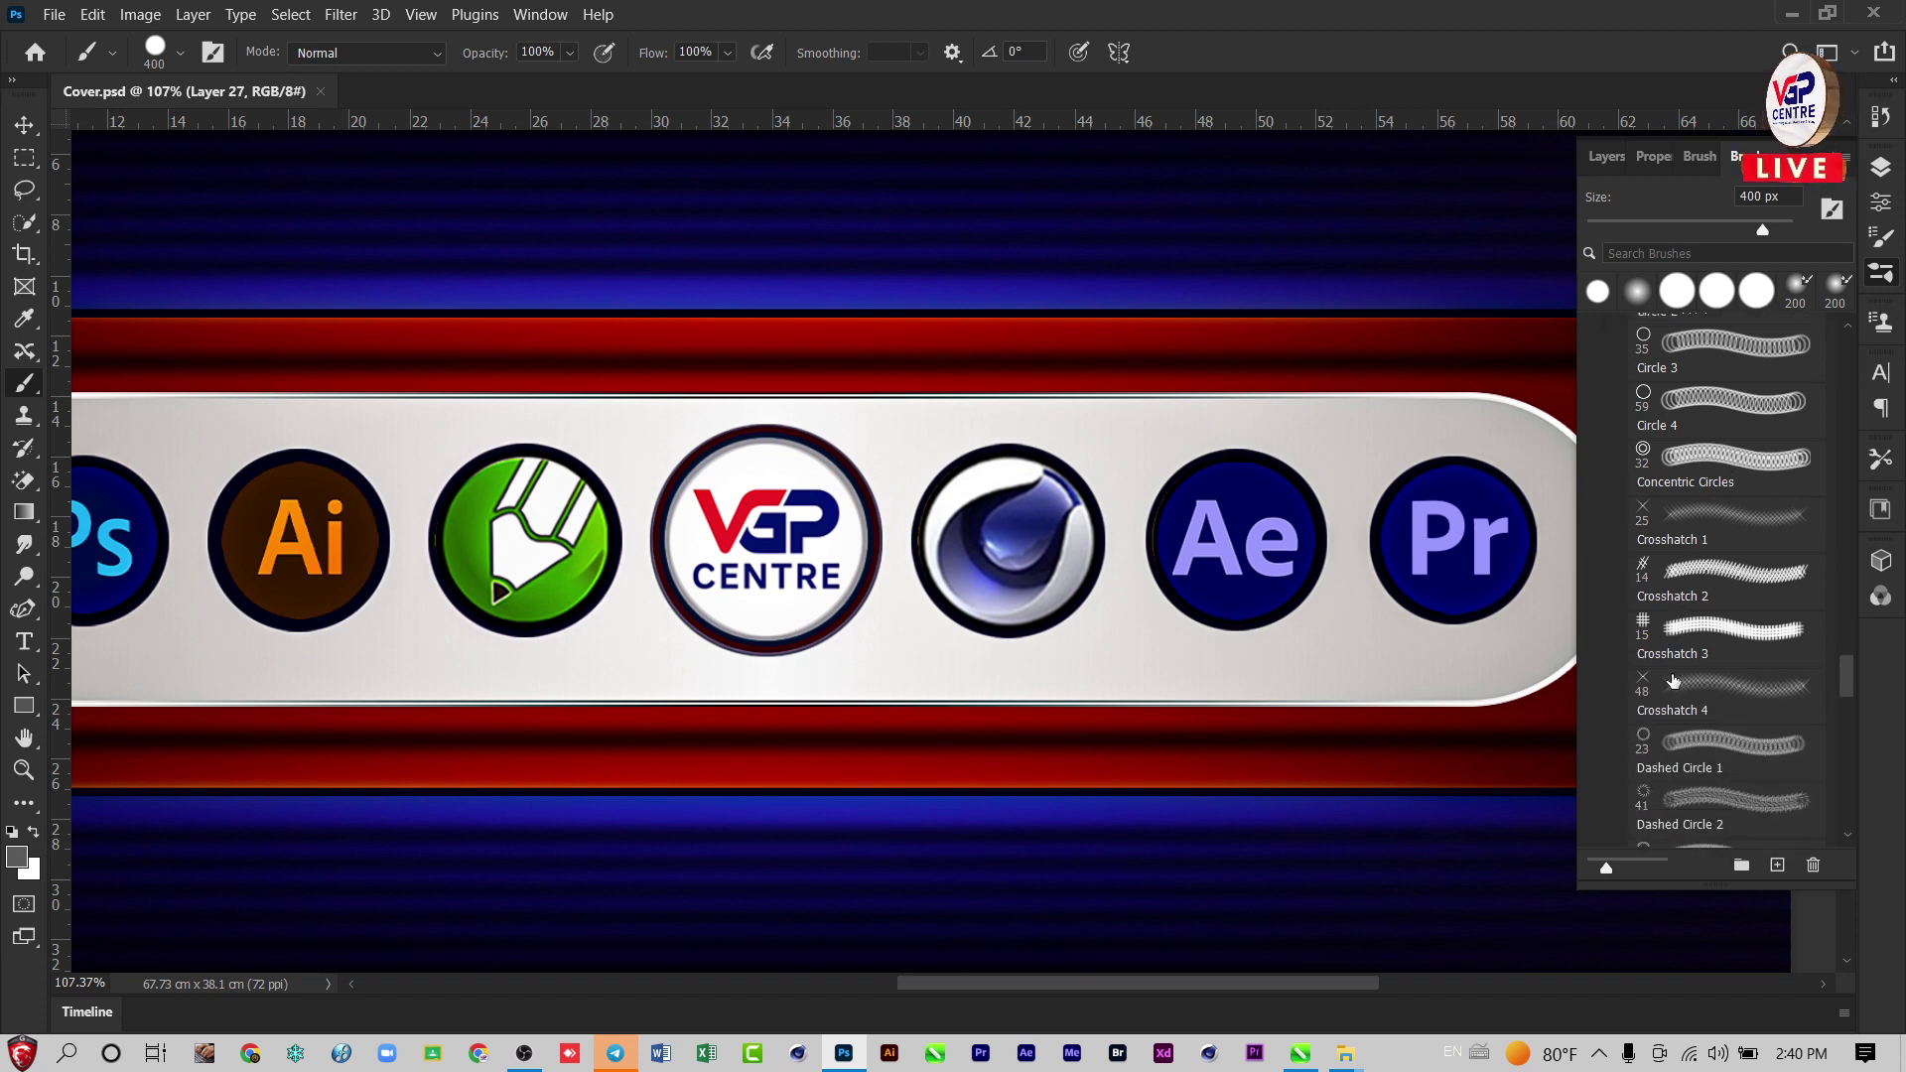
pyautogui.scroll(-2, 1673, 681)
pyautogui.scroll(-2, 1674, 680)
pyautogui.scroll(-2, 1673, 679)
pyautogui.scroll(-2, 1673, 678)
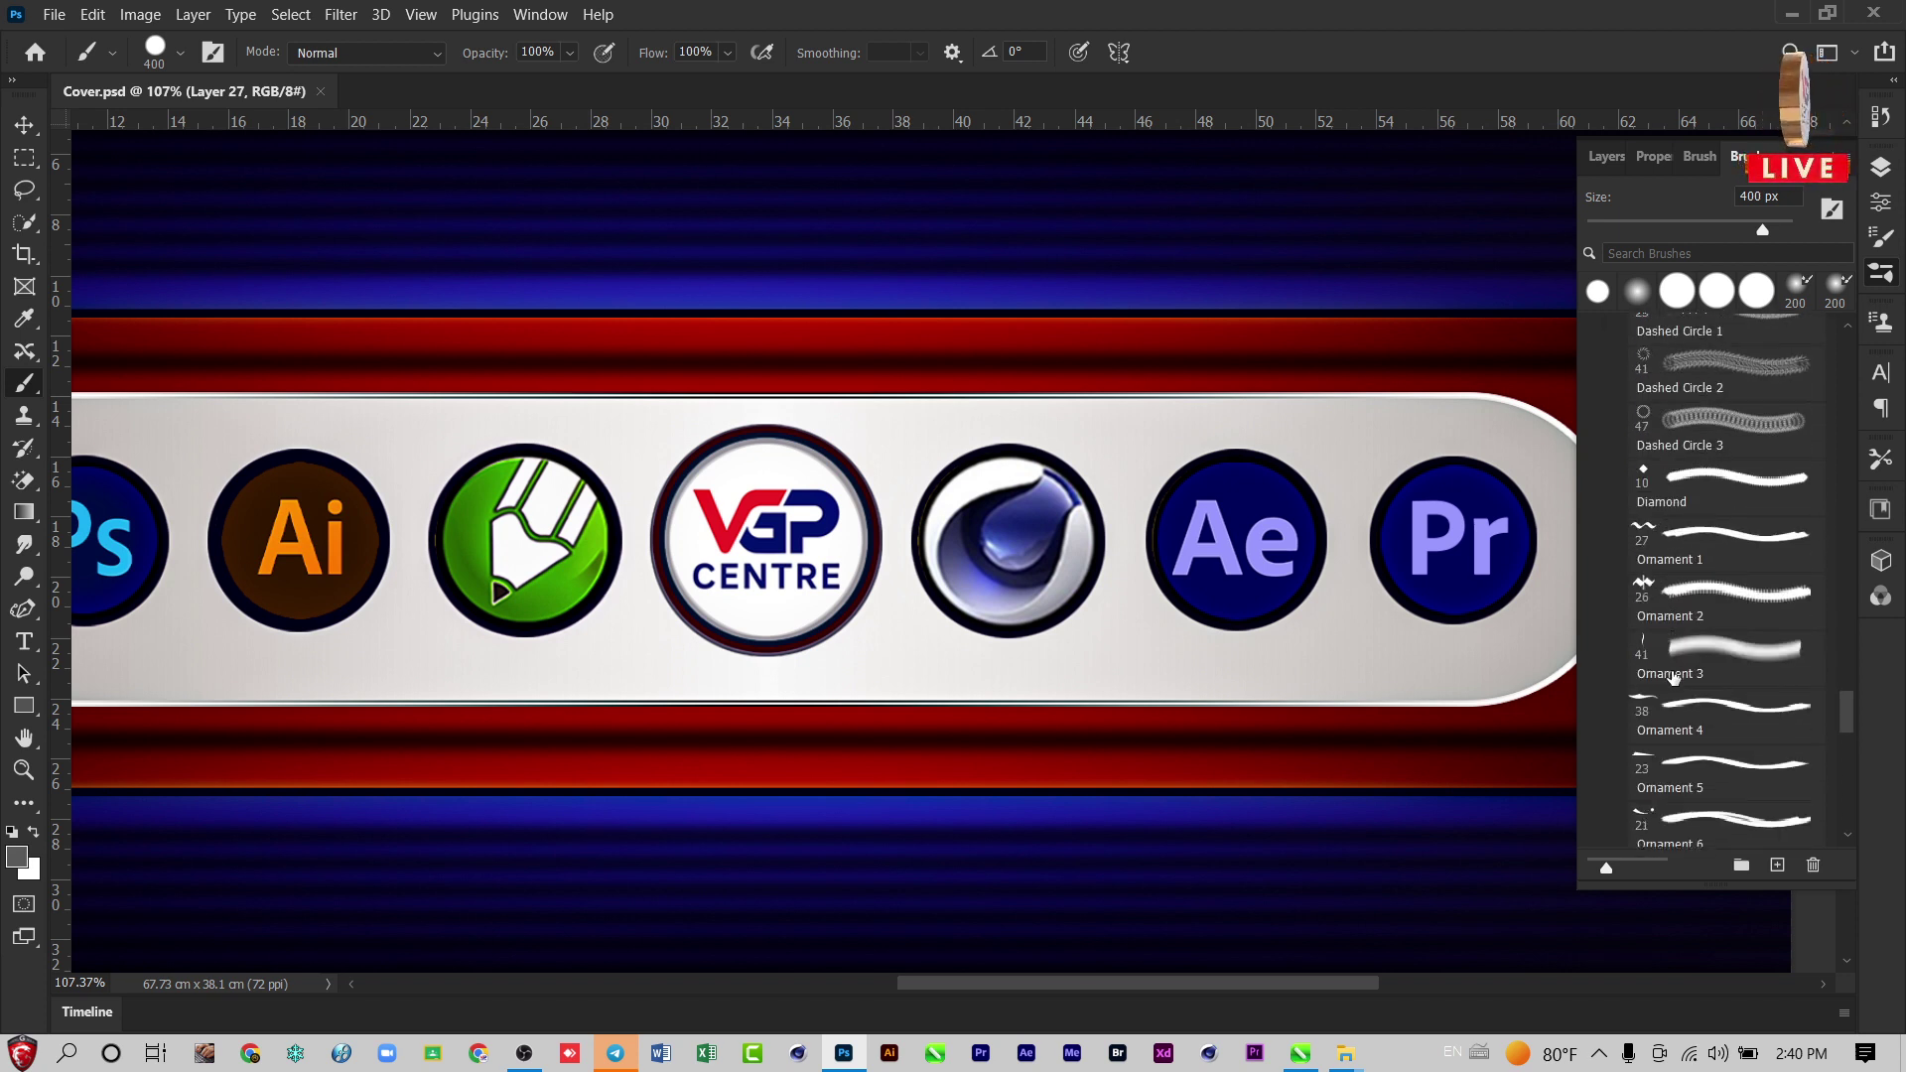
pyautogui.scroll(-2, 1673, 678)
pyautogui.scroll(-2, 1674, 678)
pyautogui.scroll(-2, 1673, 678)
pyautogui.scroll(-2, 1673, 678)
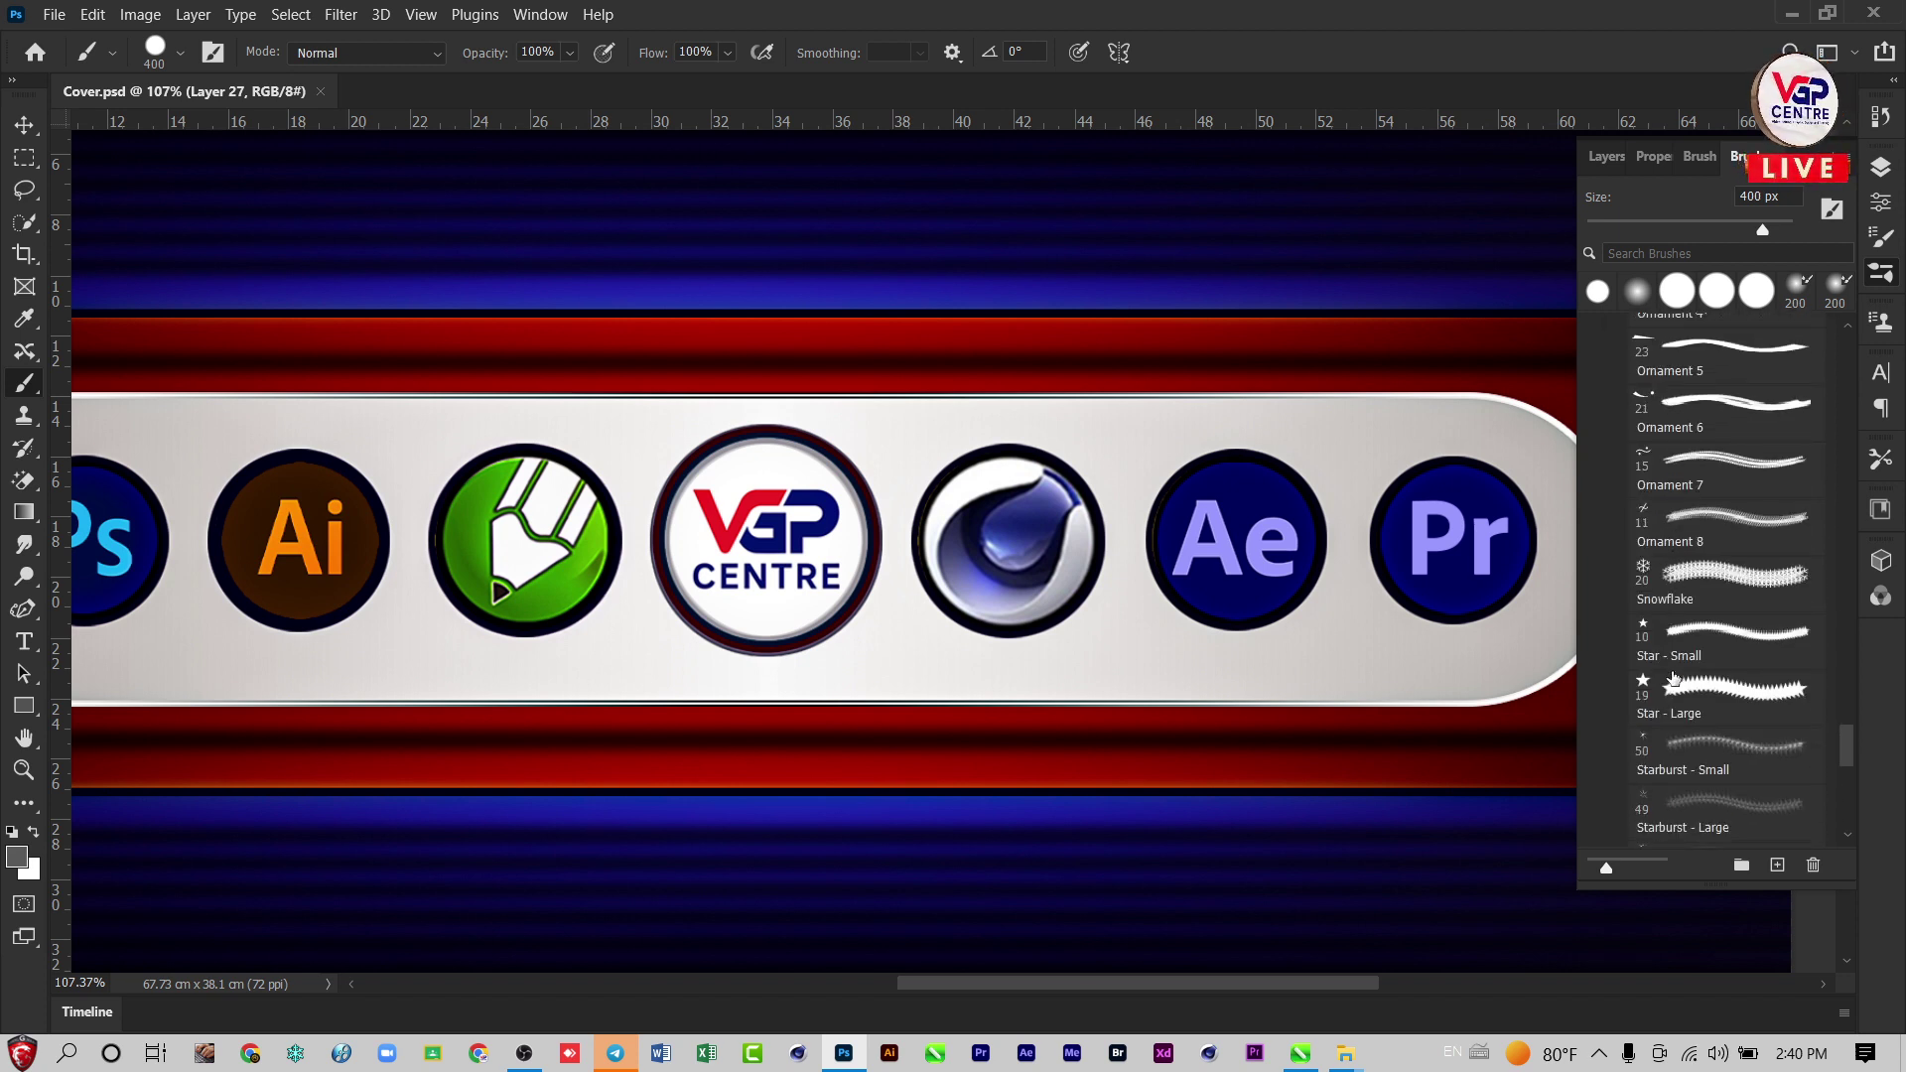
pyautogui.scroll(-2, 1674, 678)
pyautogui.scroll(-1, 1673, 682)
pyautogui.scroll(-3, 1671, 757)
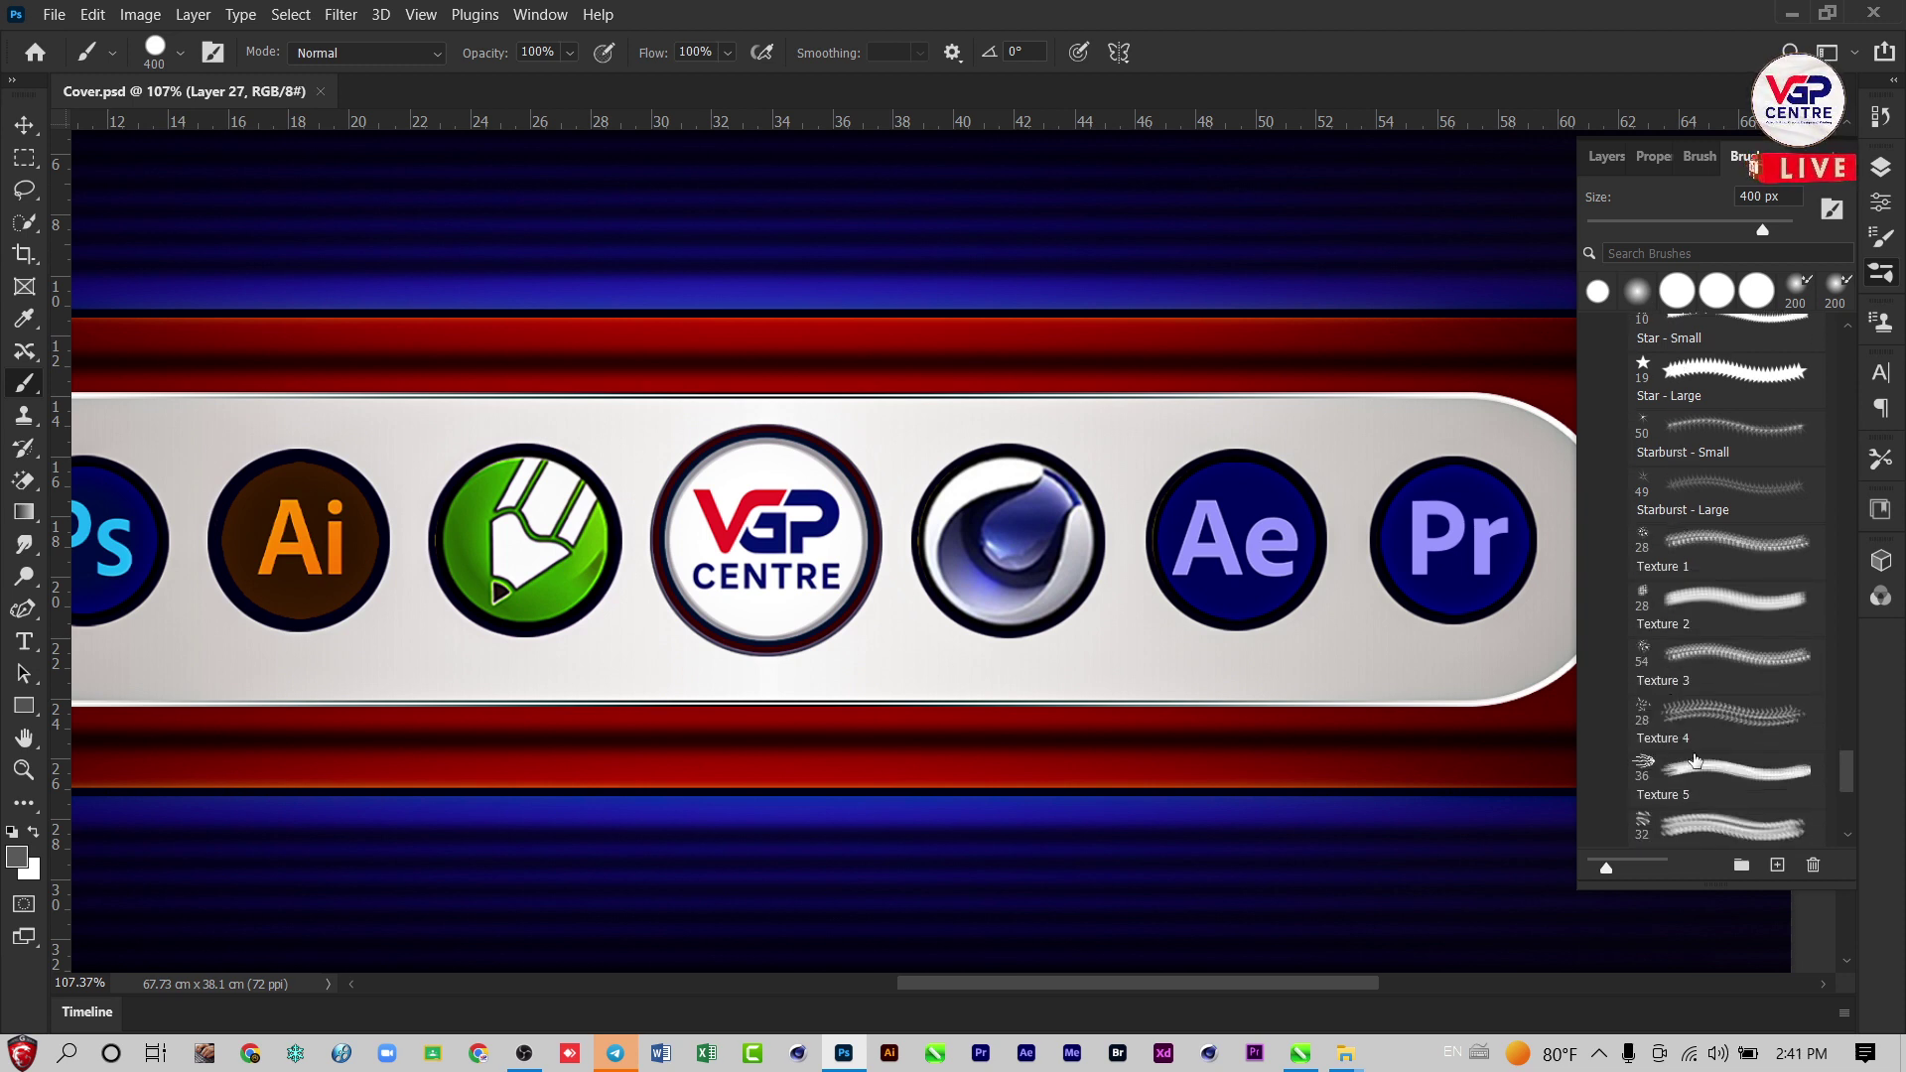
pyautogui.scroll(-2, 1687, 715)
pyautogui.scroll(-1, 1705, 673)
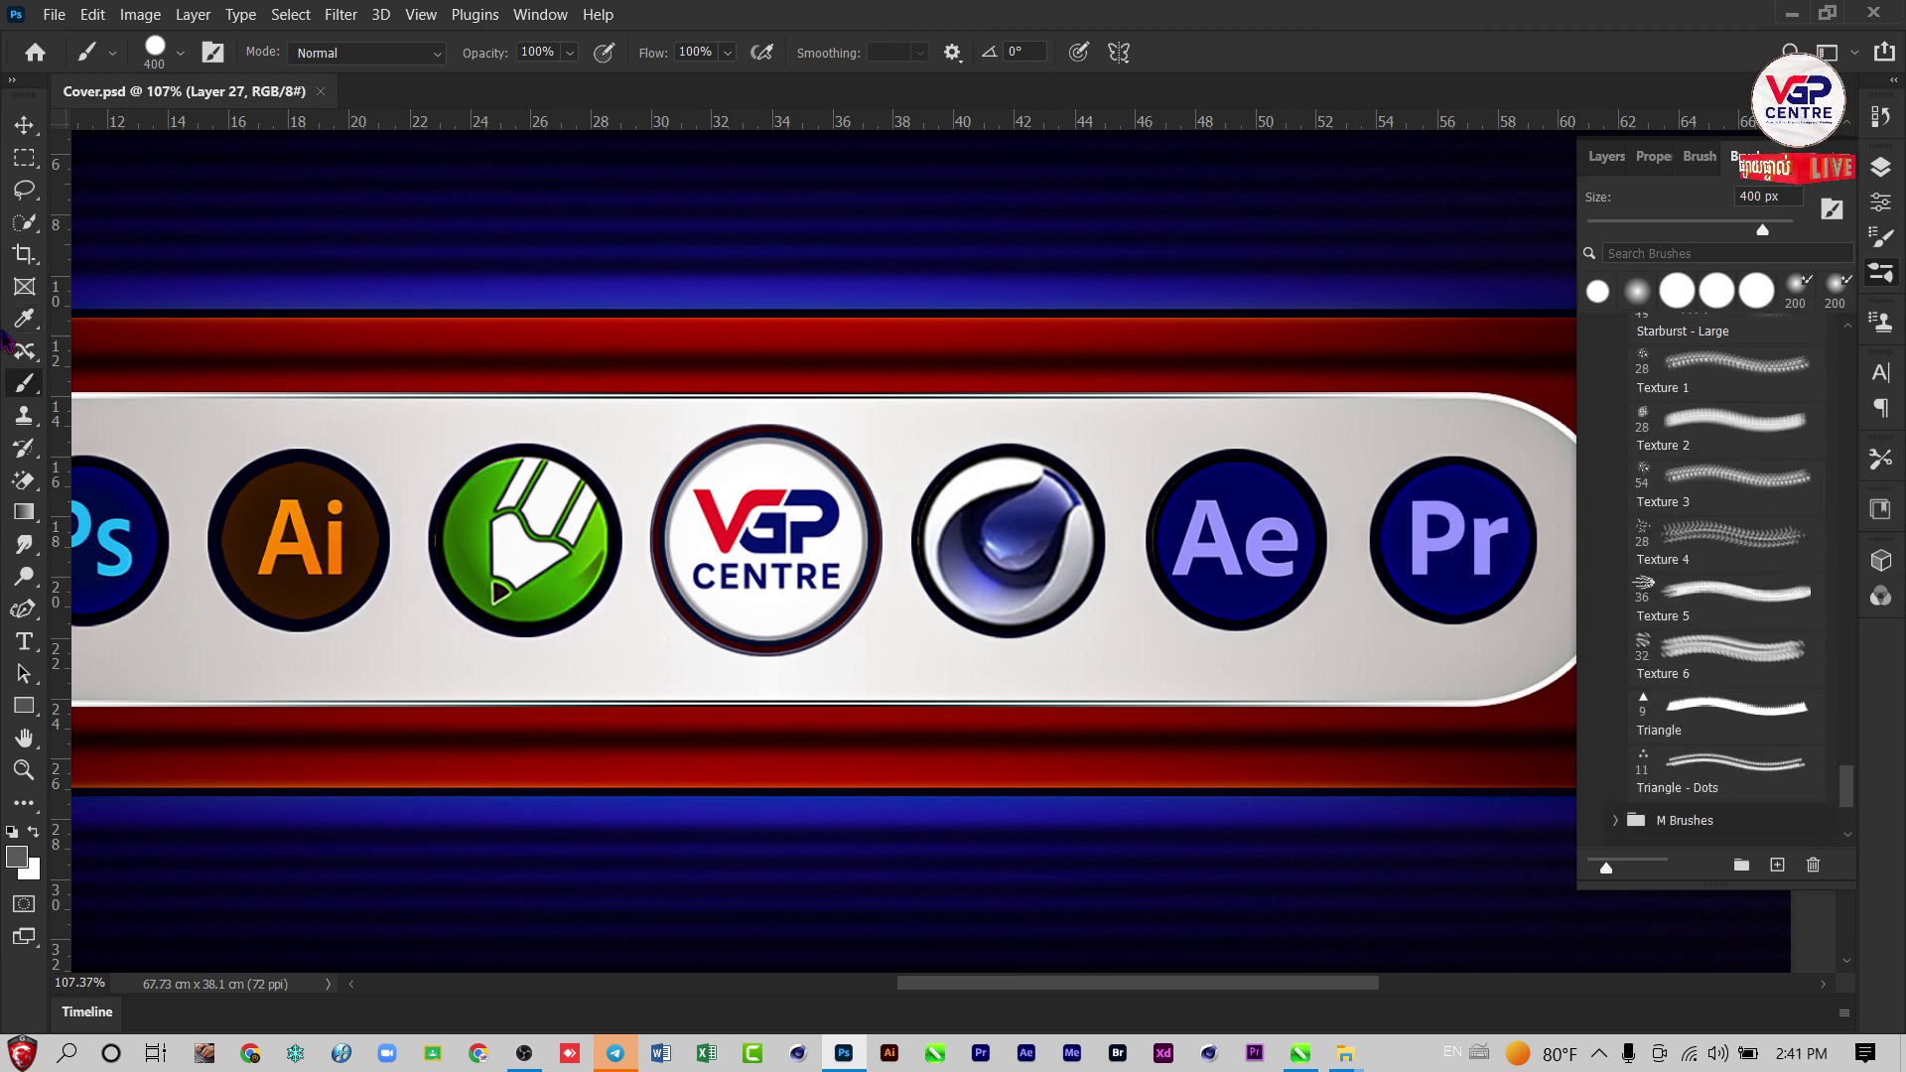
pyautogui.click(218, 55)
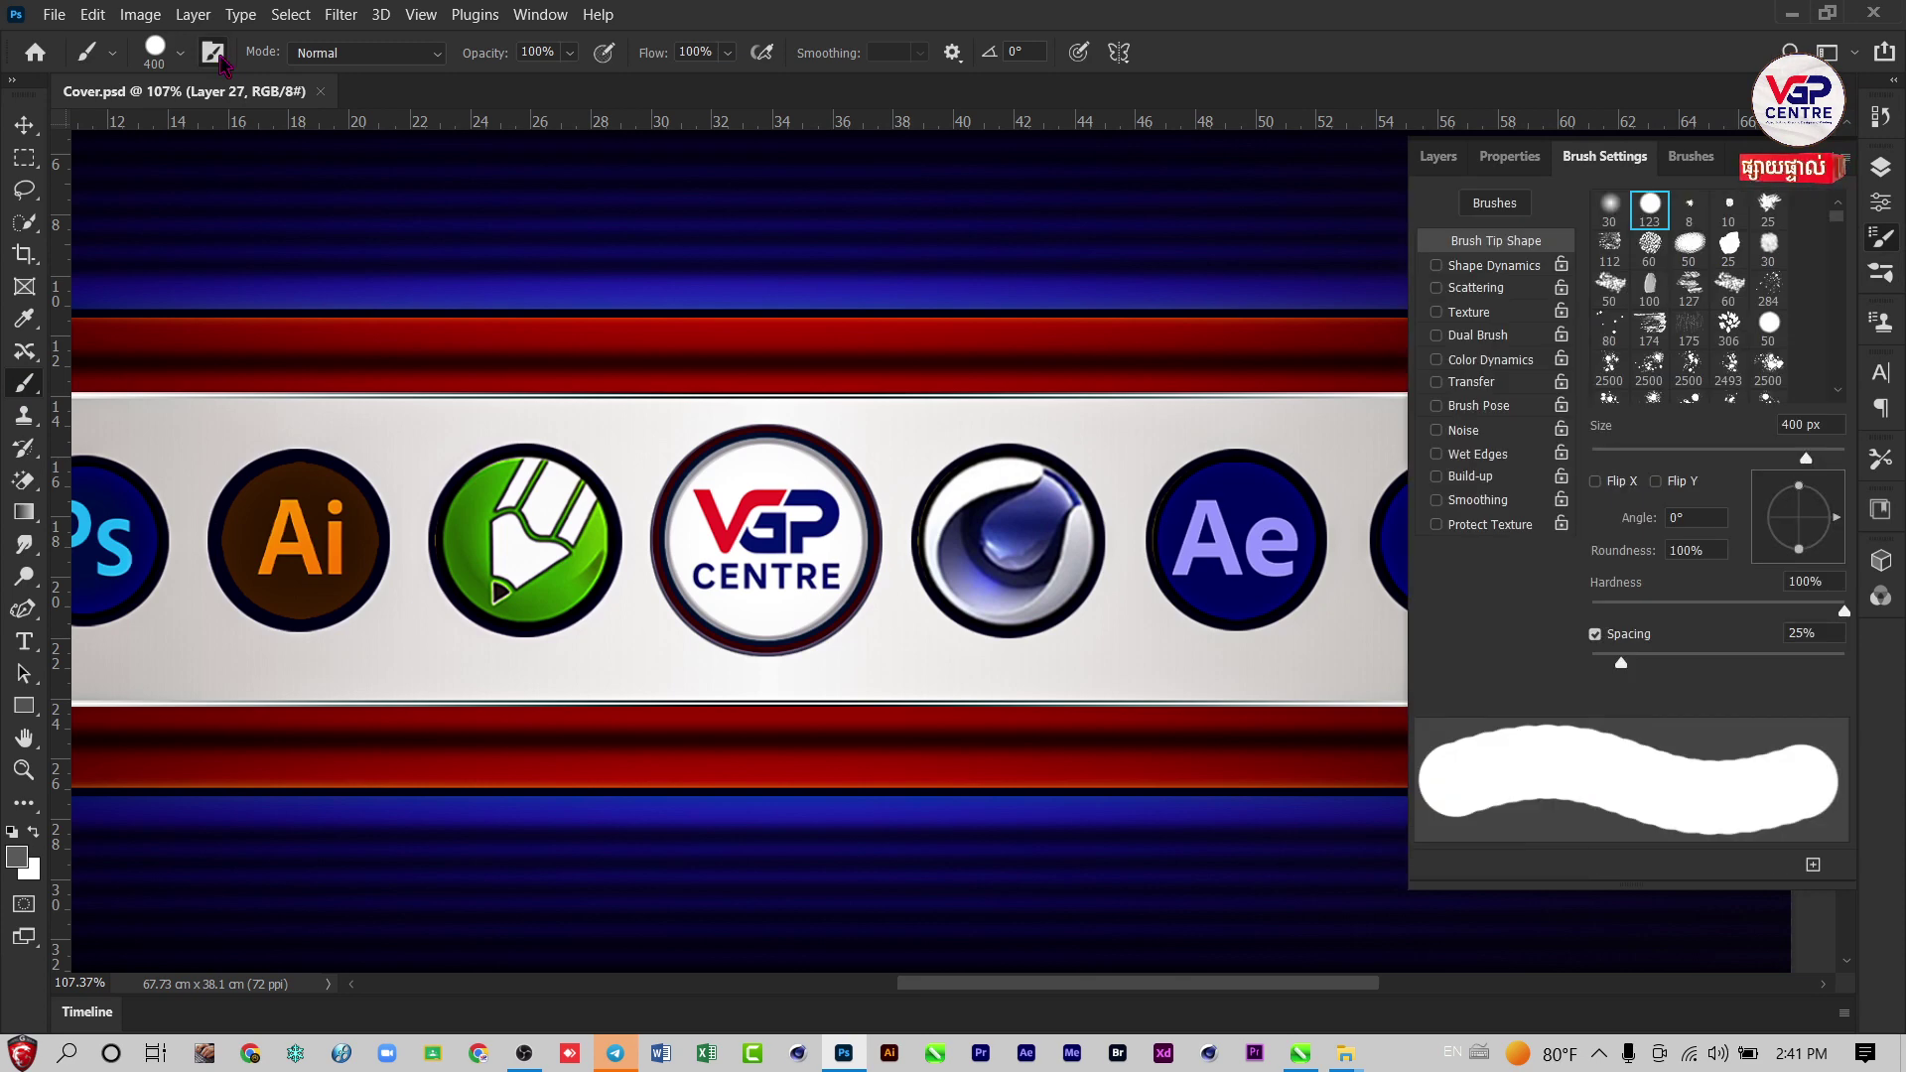
pyautogui.click(218, 54)
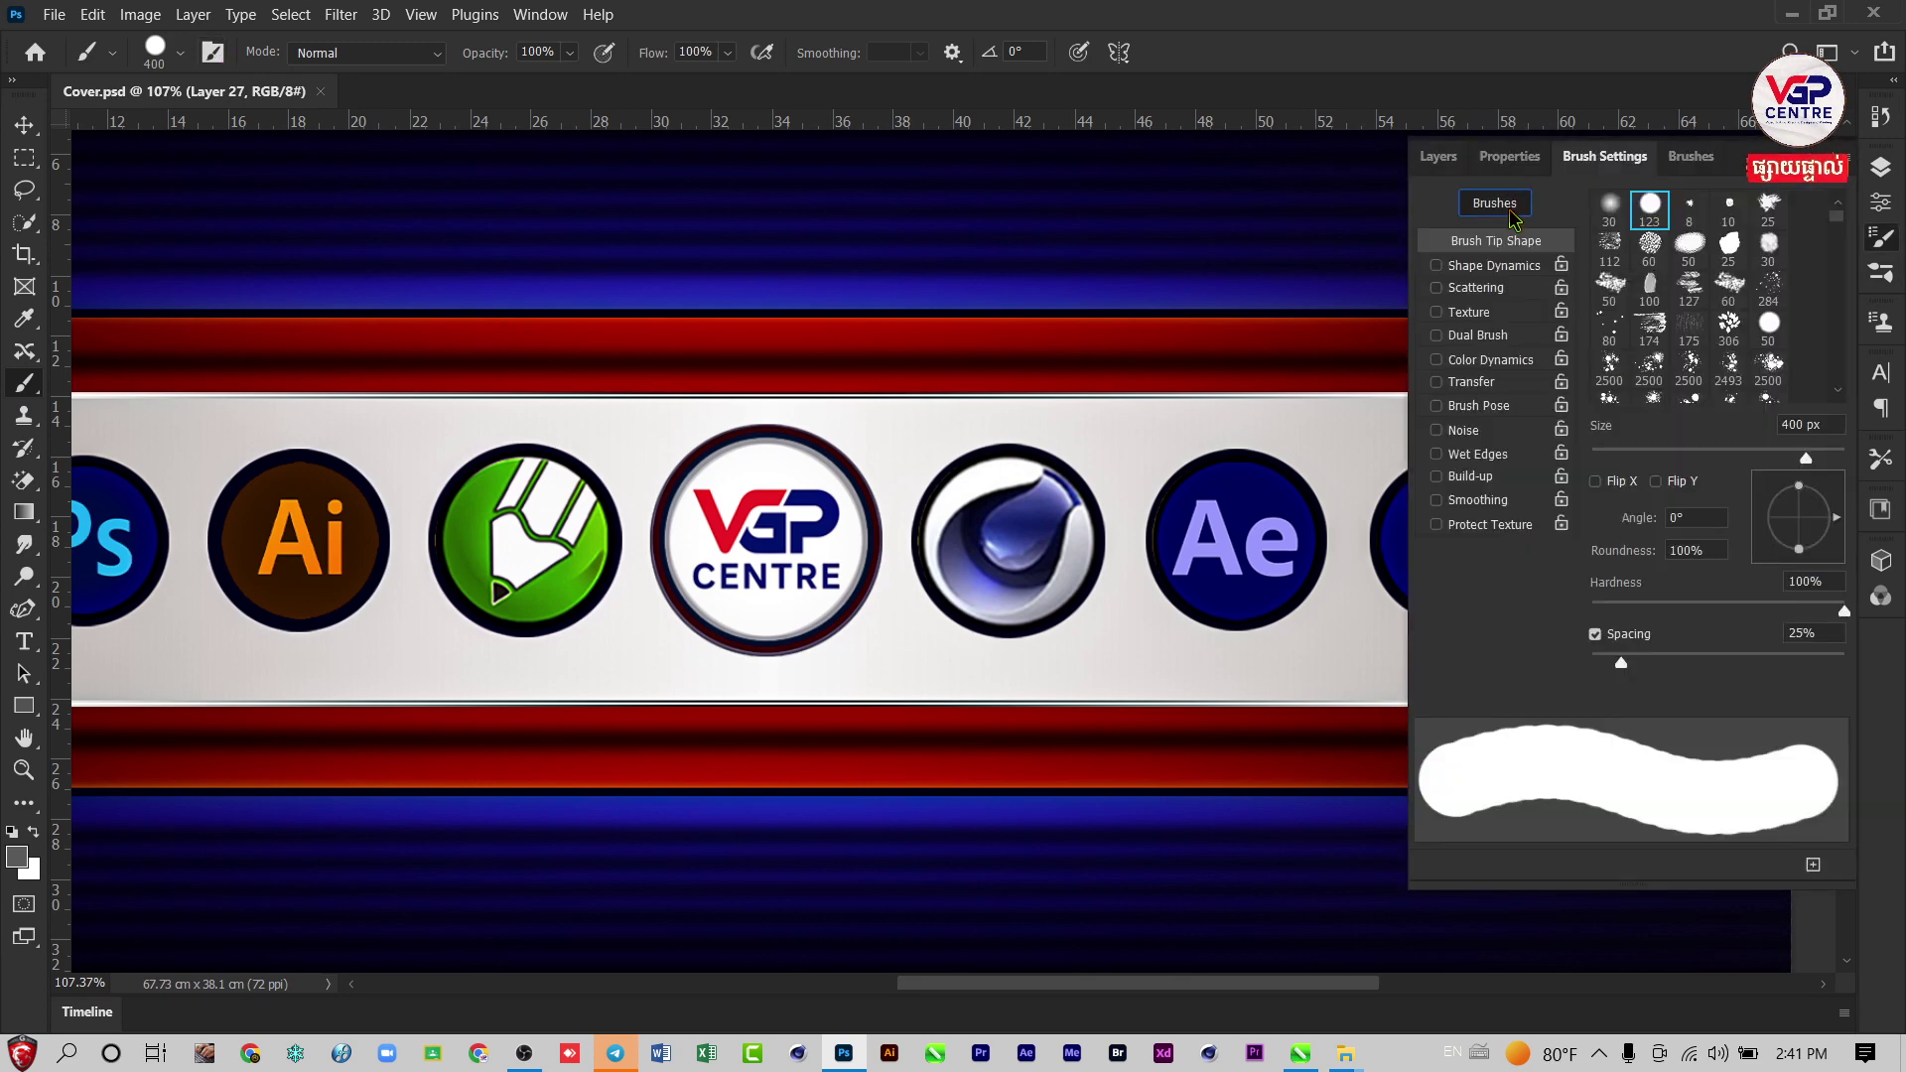
pyautogui.click(1509, 210)
pyautogui.scroll(-2, 1764, 454)
pyautogui.scroll(-2, 1766, 458)
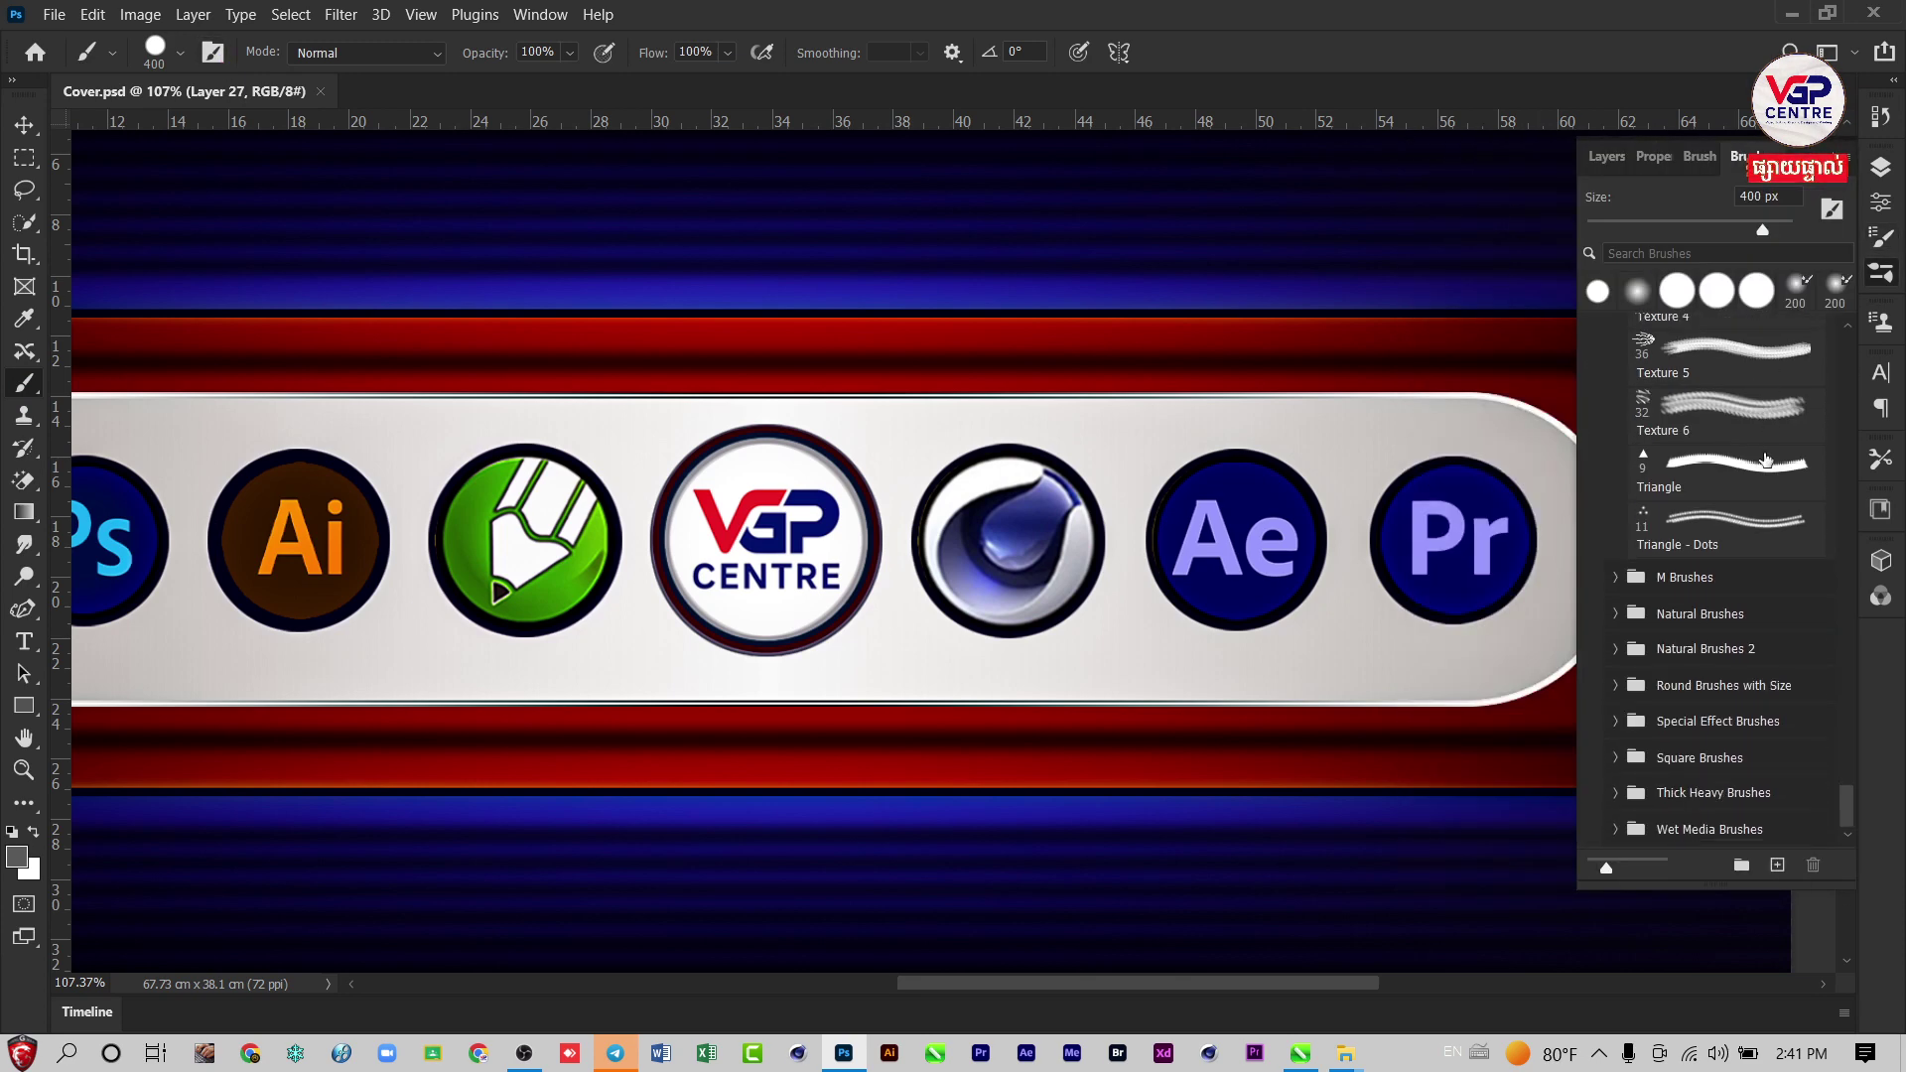